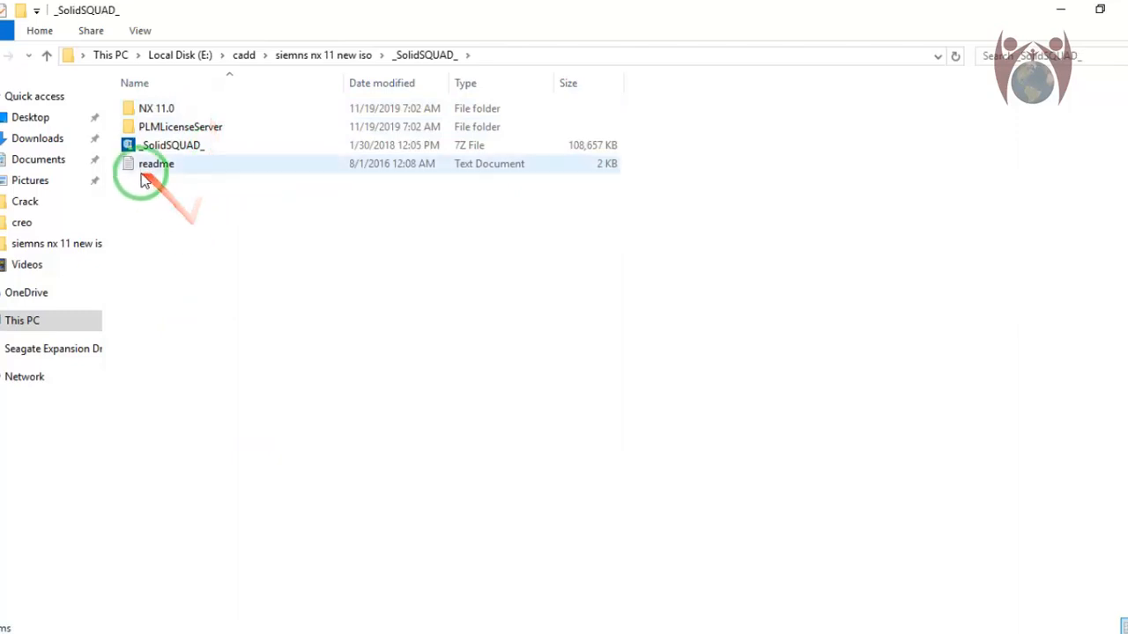
Step: Look through the NX 11.0 and PLMLicenseServer folders, and return to the siemns nx 11 new iso folder
left_click(169, 112)
double_click(170, 113)
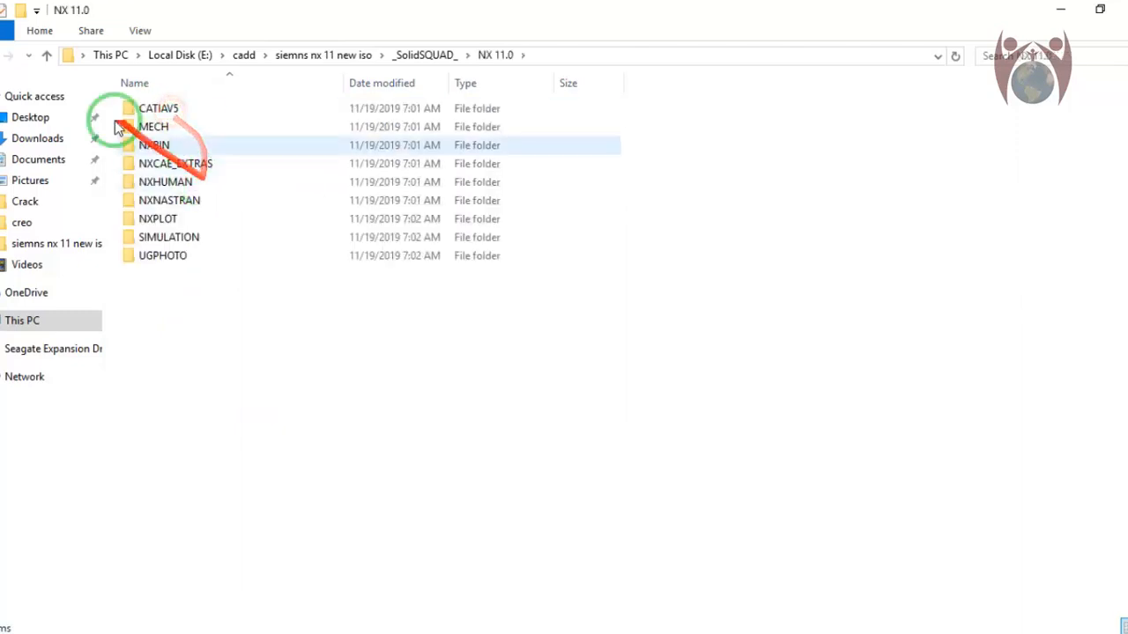
left_click(46, 54)
left_click(183, 132)
double_click(183, 129)
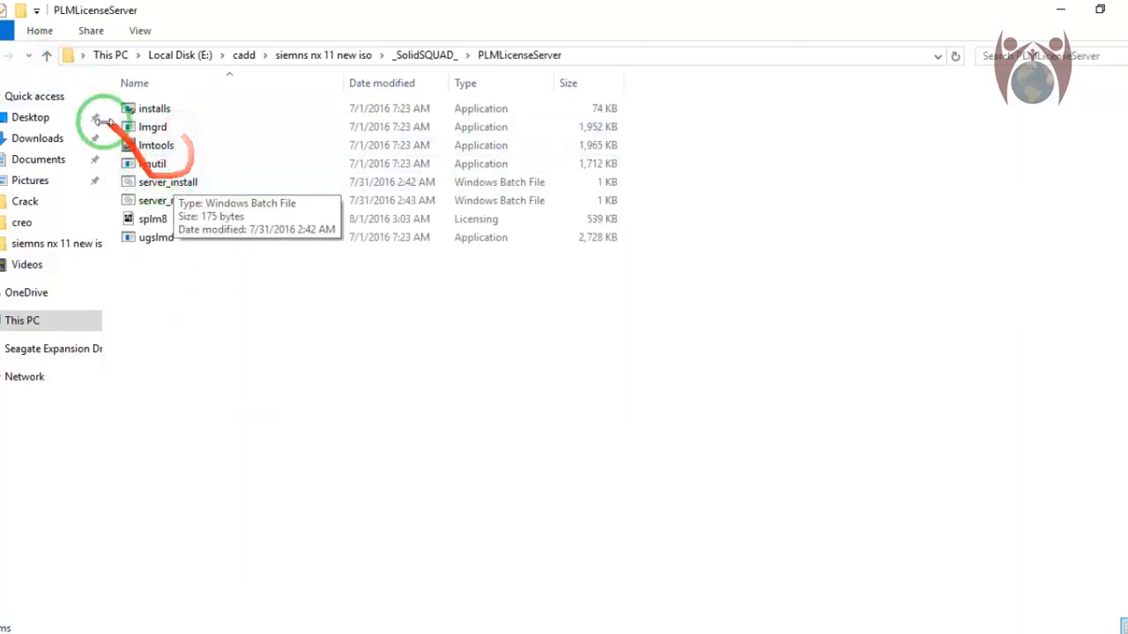
left_click(47, 54)
left_click(46, 55)
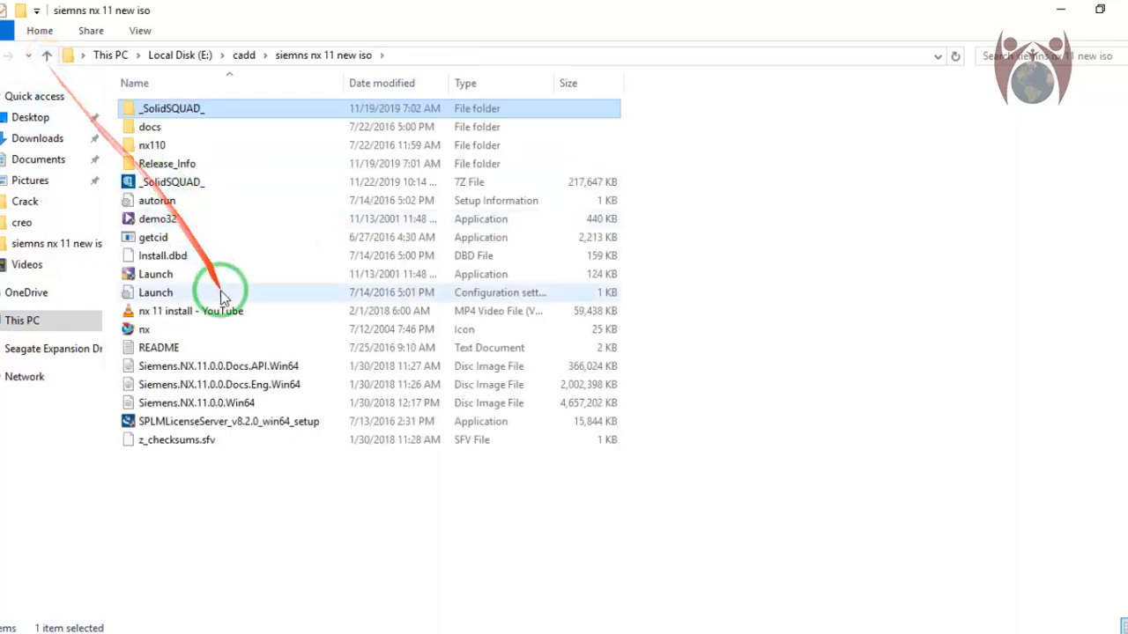
Step: Run the Launch application and start the NX installation with English (United States) as the setup language
left_click(223, 534)
left_click(146, 275)
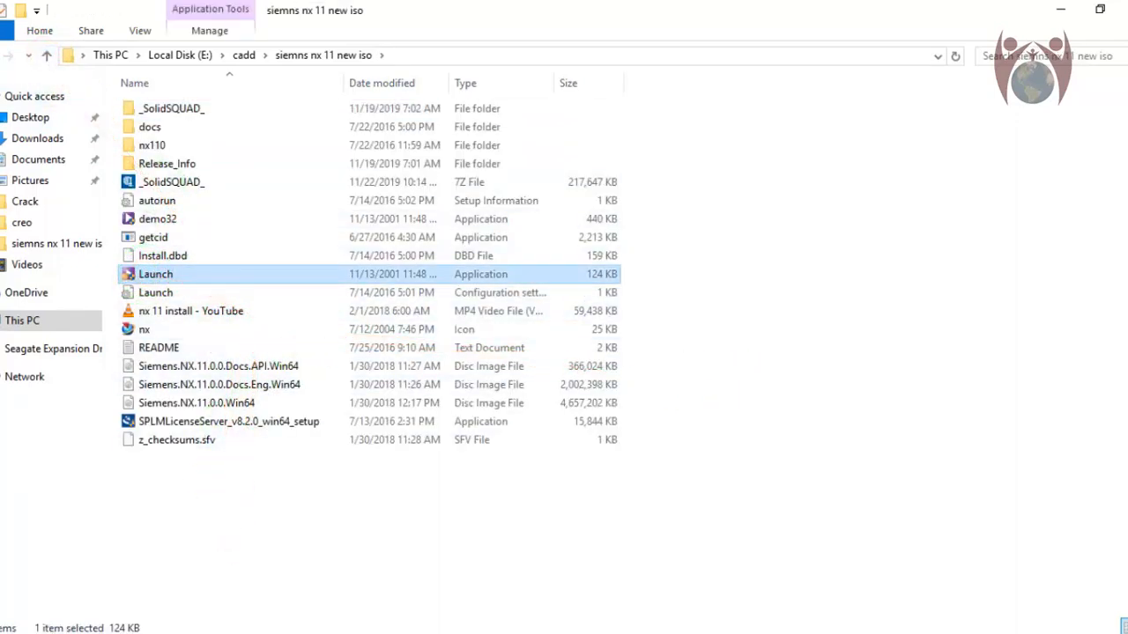
left_click(961, 633)
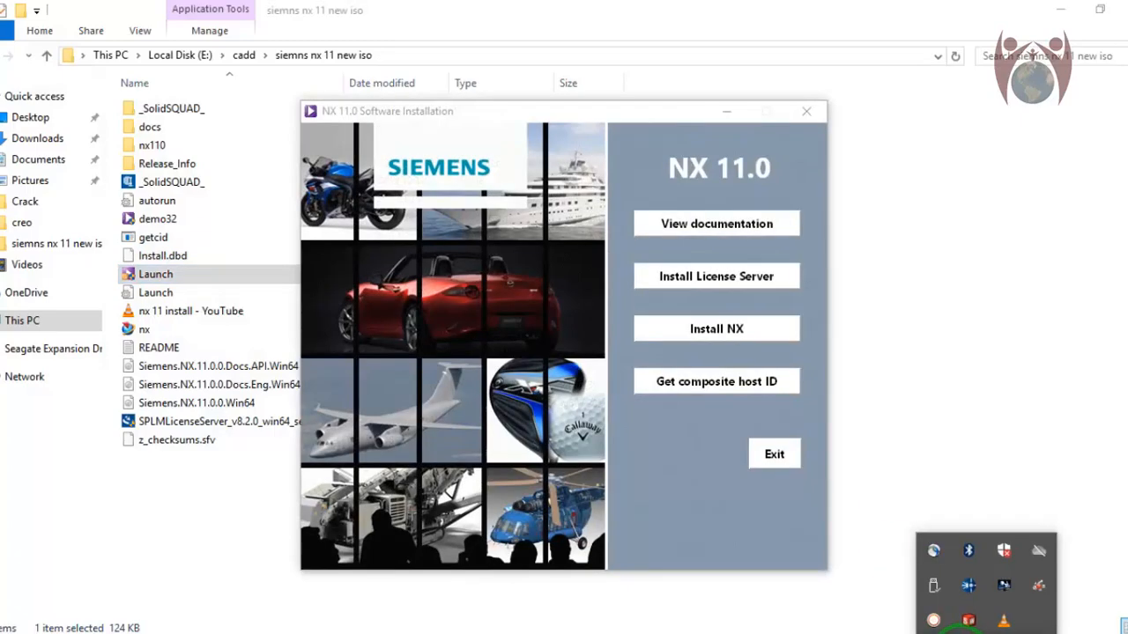
left_click(704, 335)
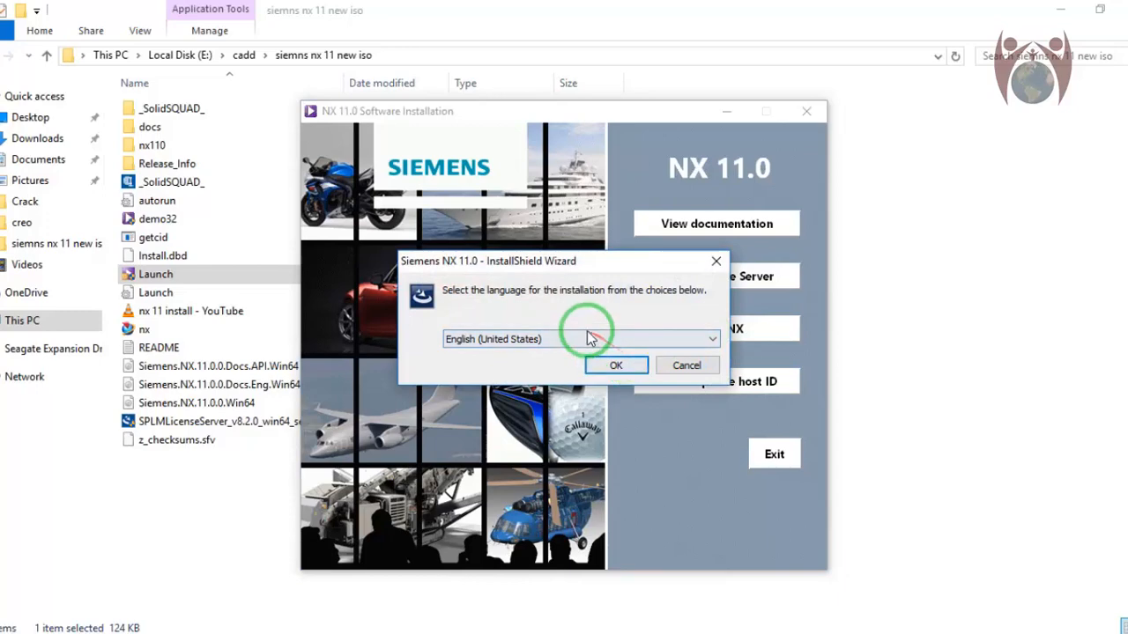
left_click(588, 339)
left_click(589, 339)
left_click(685, 367)
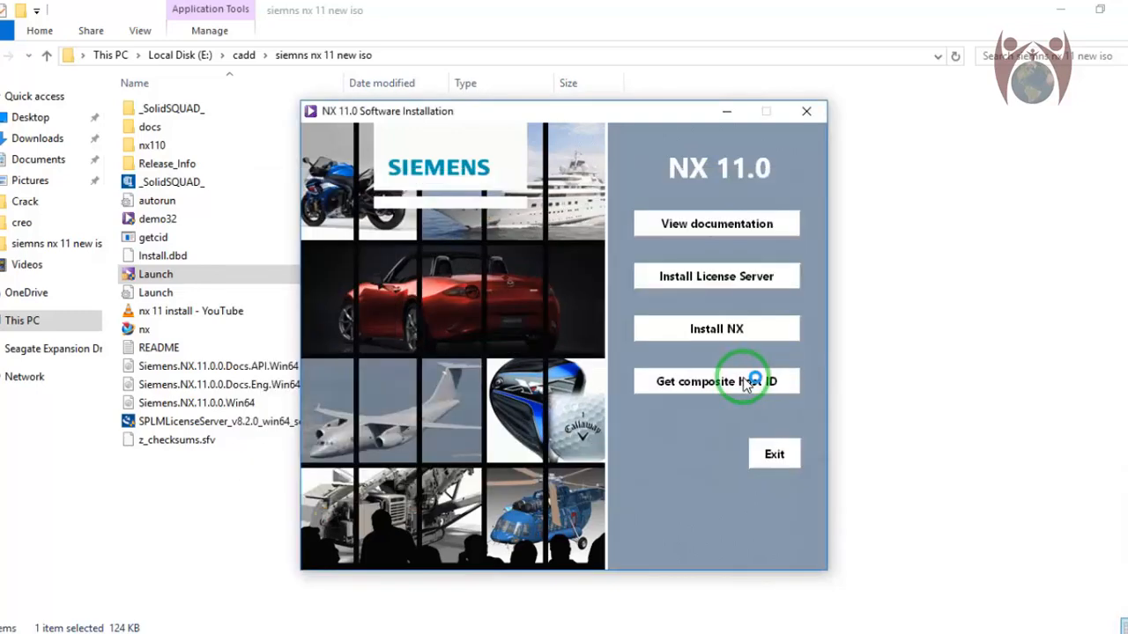
left_click(746, 382)
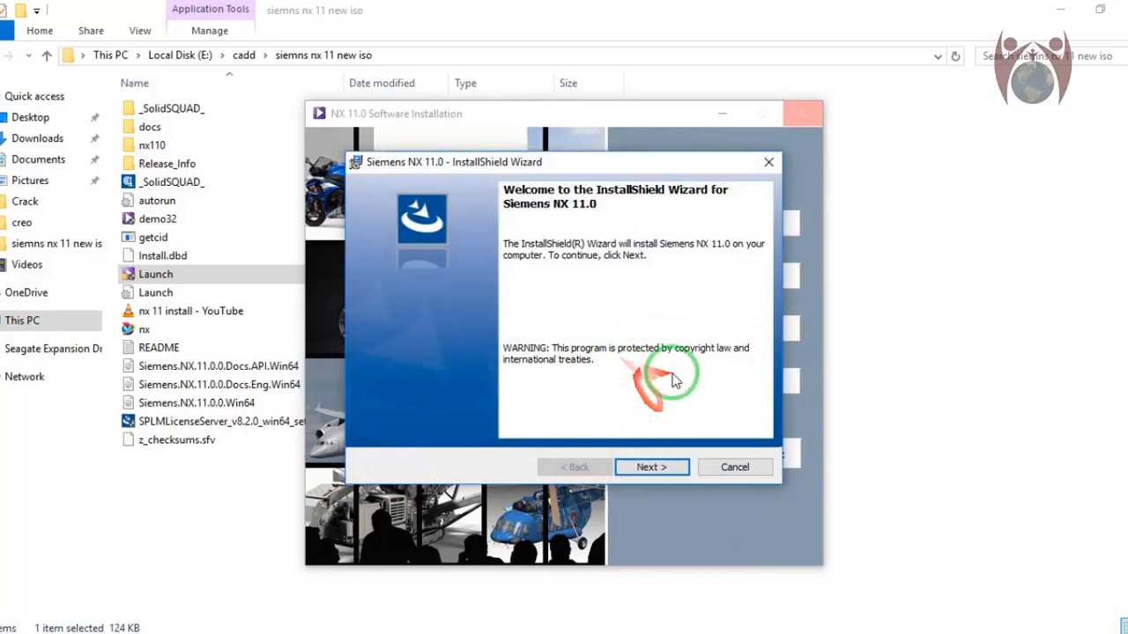
Step: Continue the setup with the Typical type and the destination folder C:\Program Files\Siemens\NX 11.0\
left_click(652, 467)
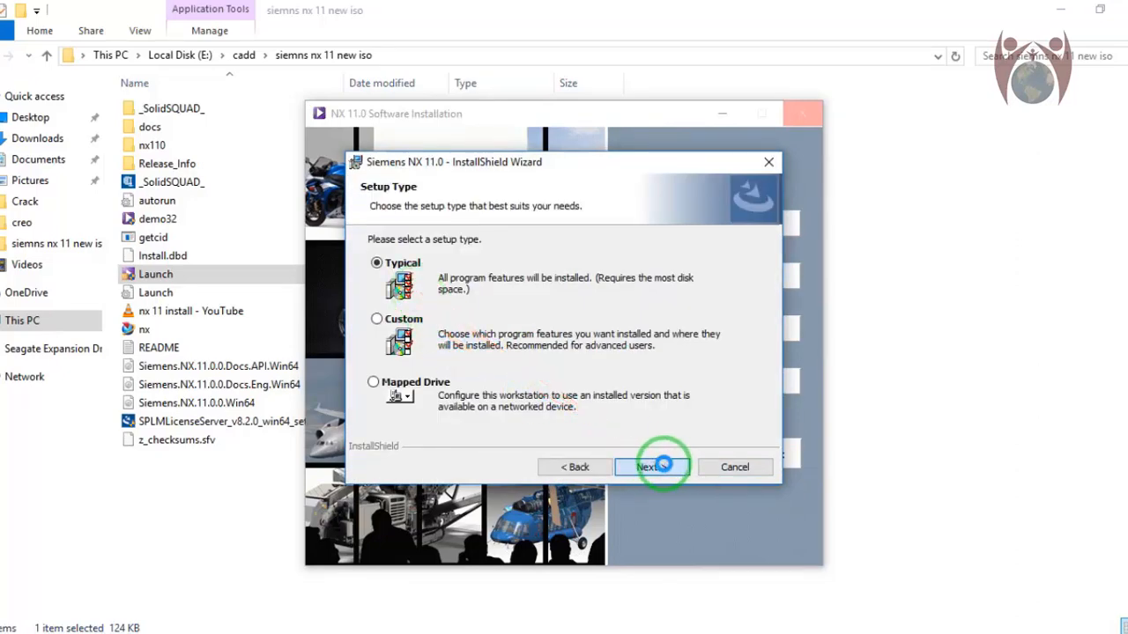
left_click(662, 466)
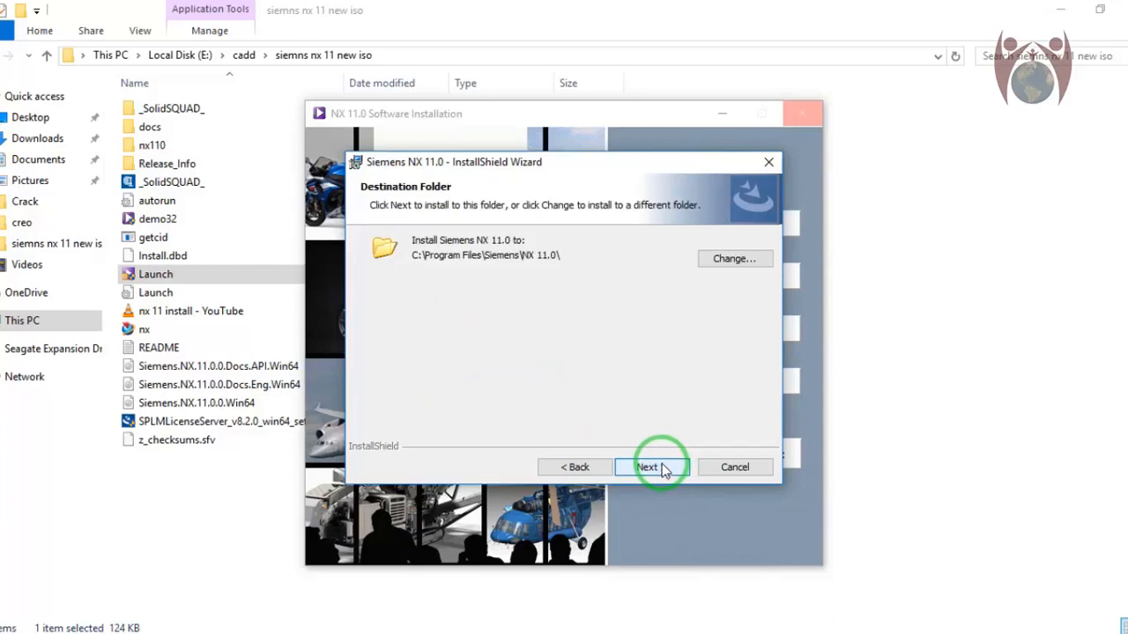
left_click(663, 467)
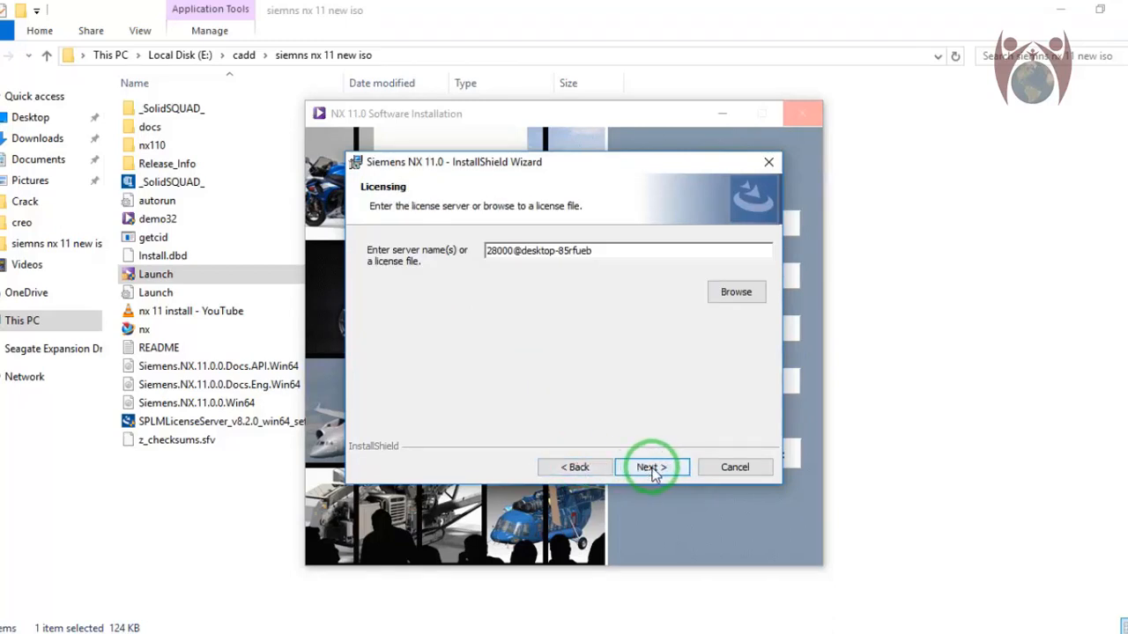
Step: Look up the full computer name in the Windows system properties and return to the installer's Licensing page
right_click(17, 319)
left_click(55, 562)
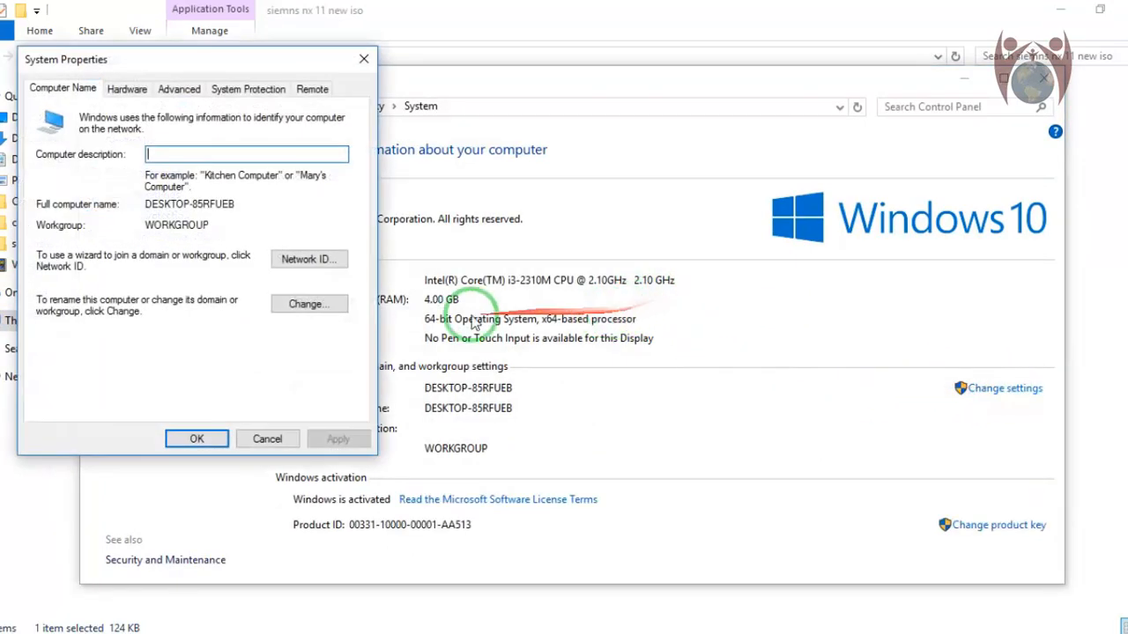
left_click_drag(252, 209, 123, 206)
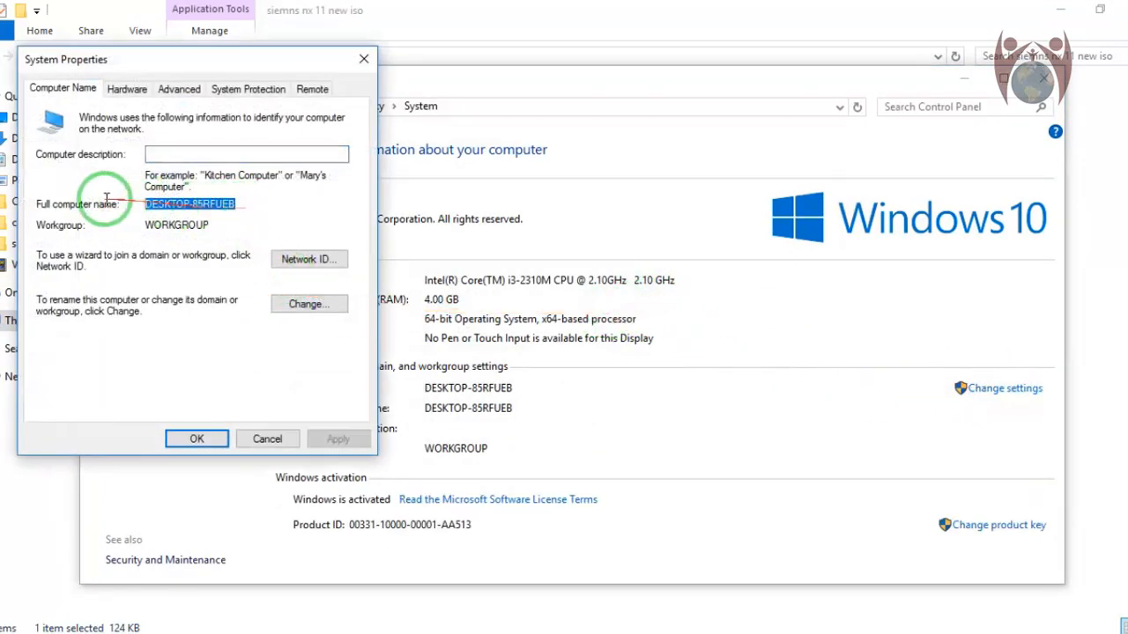
left_click(672, 633)
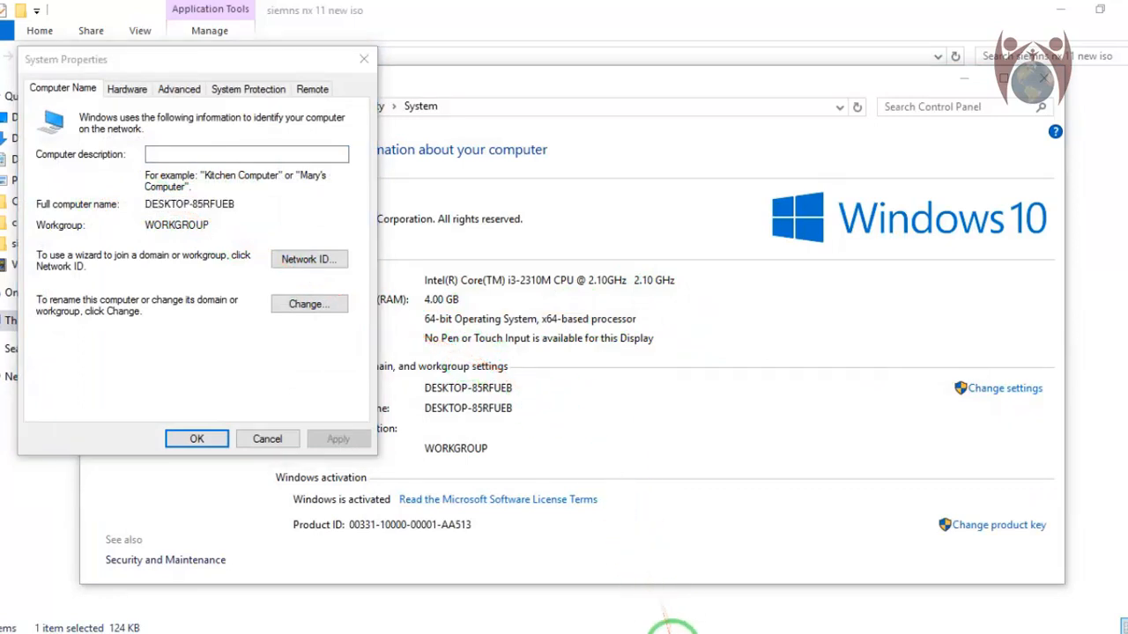
left_click(640, 633)
left_click(572, 633)
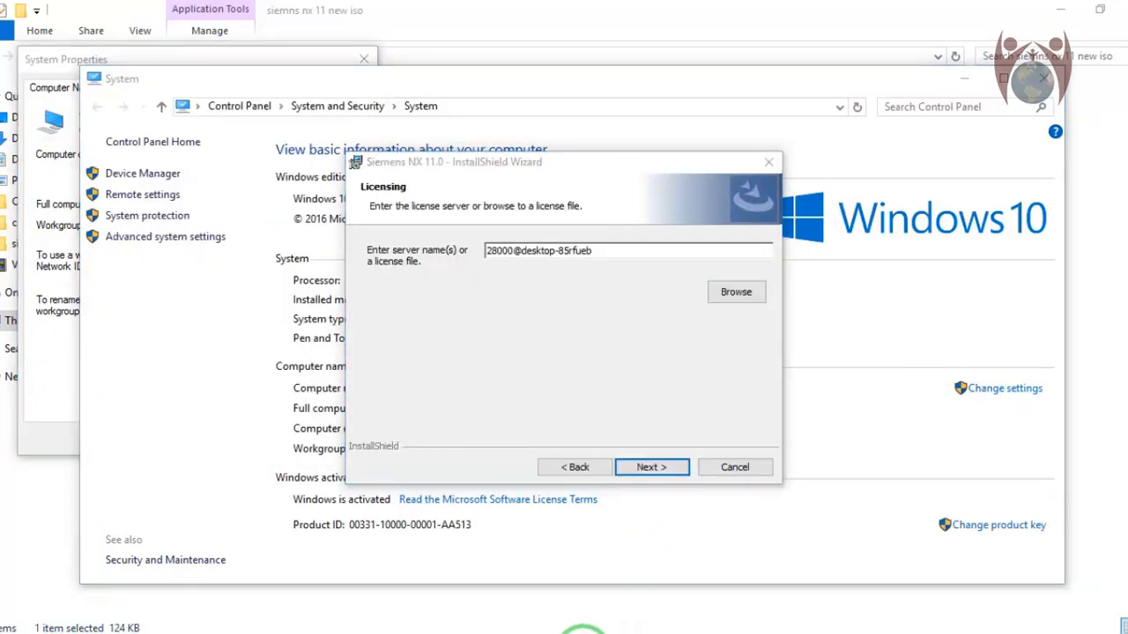
left_click(962, 81)
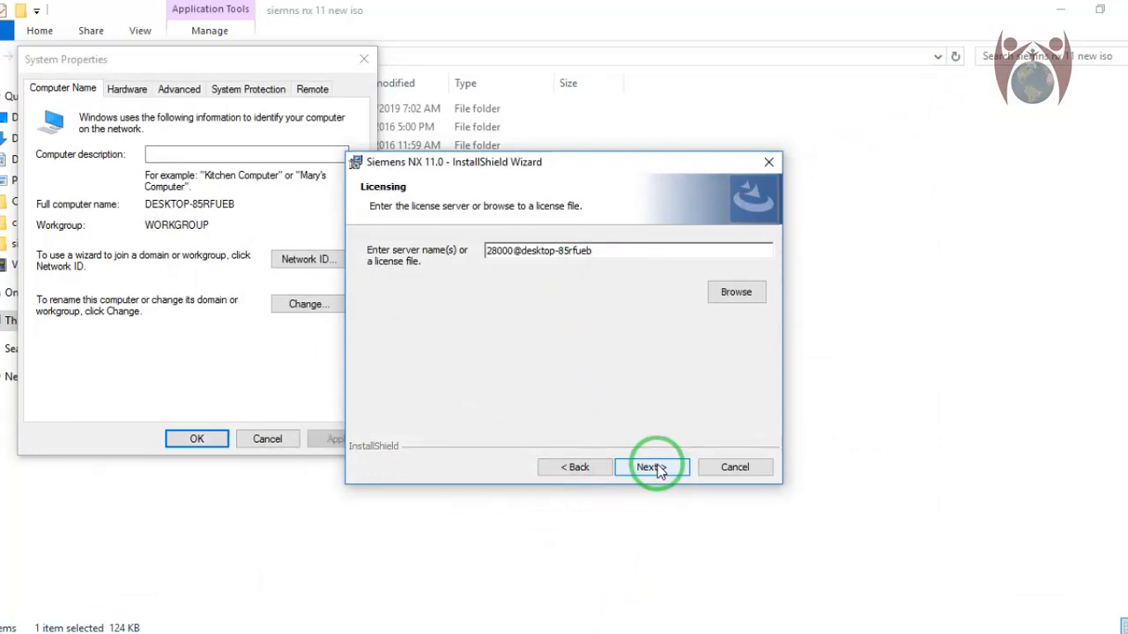
Step: Compare the host name in the license server entry with the full computer name in System Properties
left_click_drag(591, 251, 508, 255)
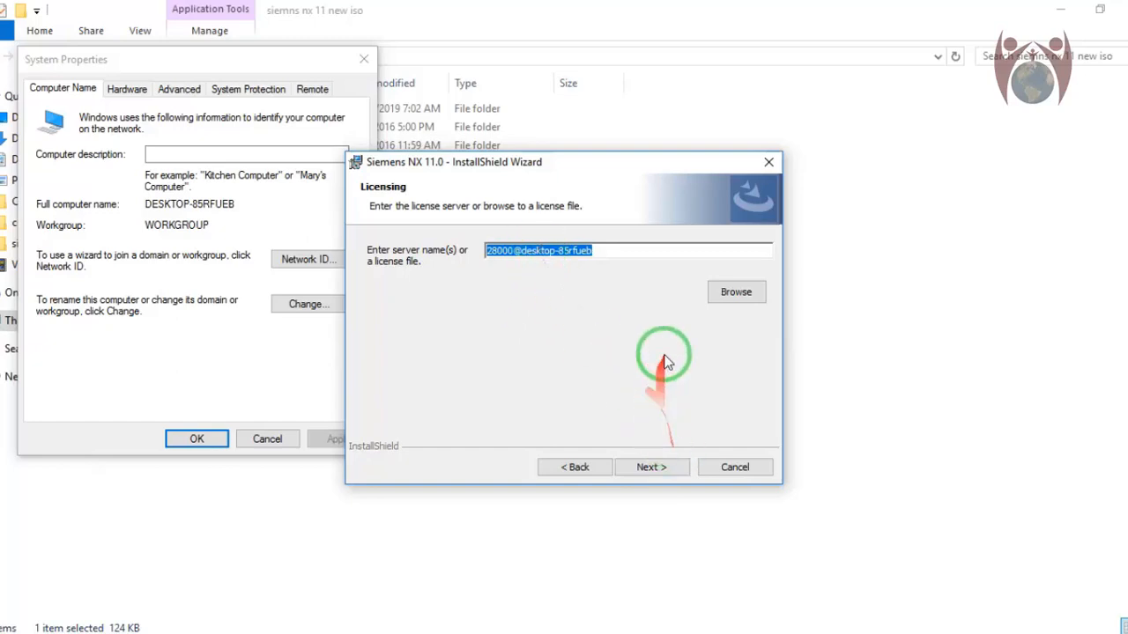
left_click(619, 253)
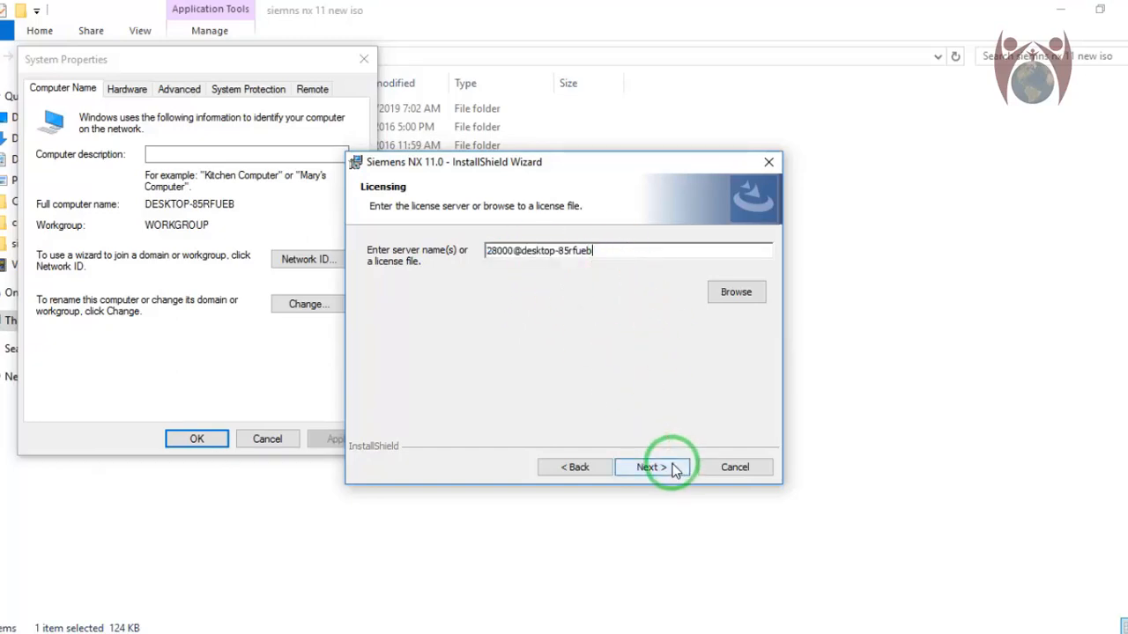
left_click_drag(592, 251, 421, 240)
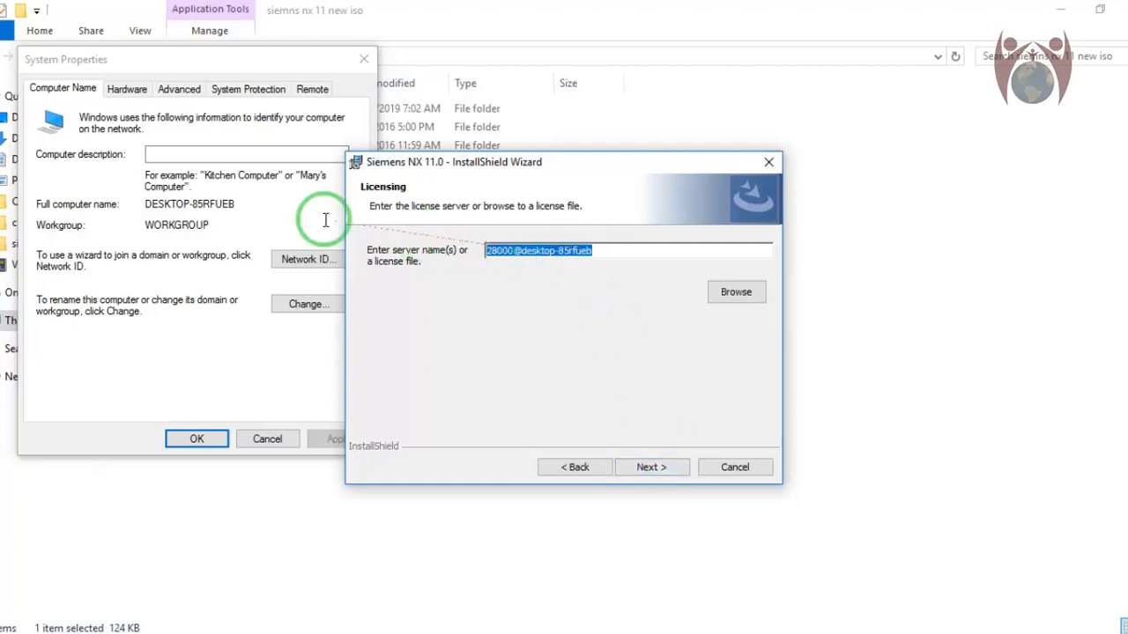
left_click_drag(607, 252, 537, 248)
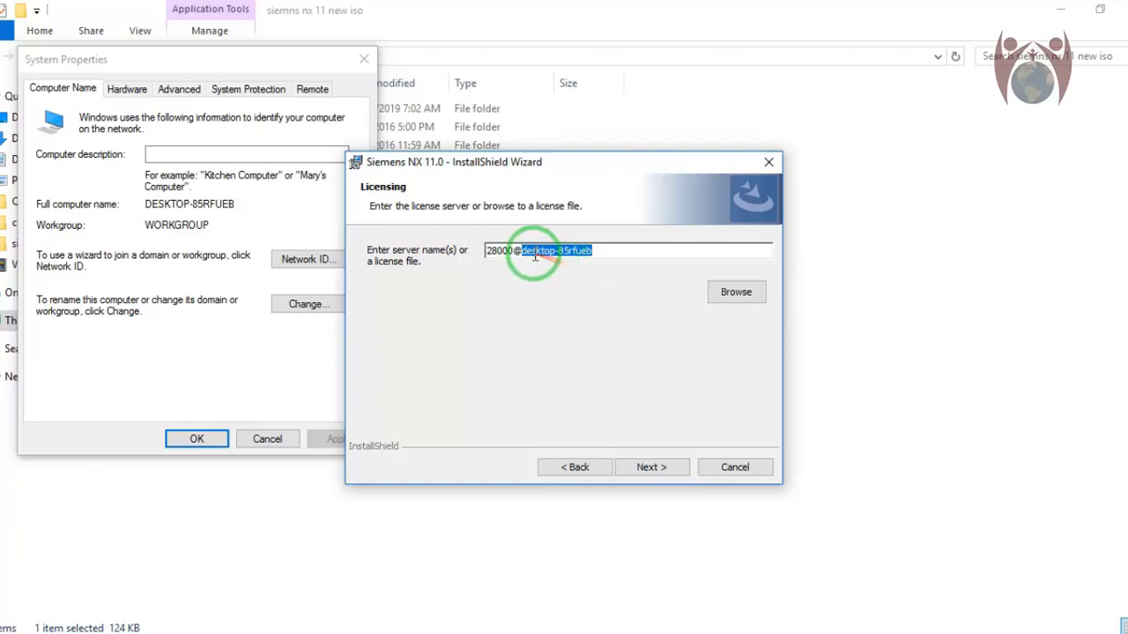
Step: Accept the prefilled license server, keep English as the runtime language, and start installing Siemens NX 11.0
left_click(643, 470)
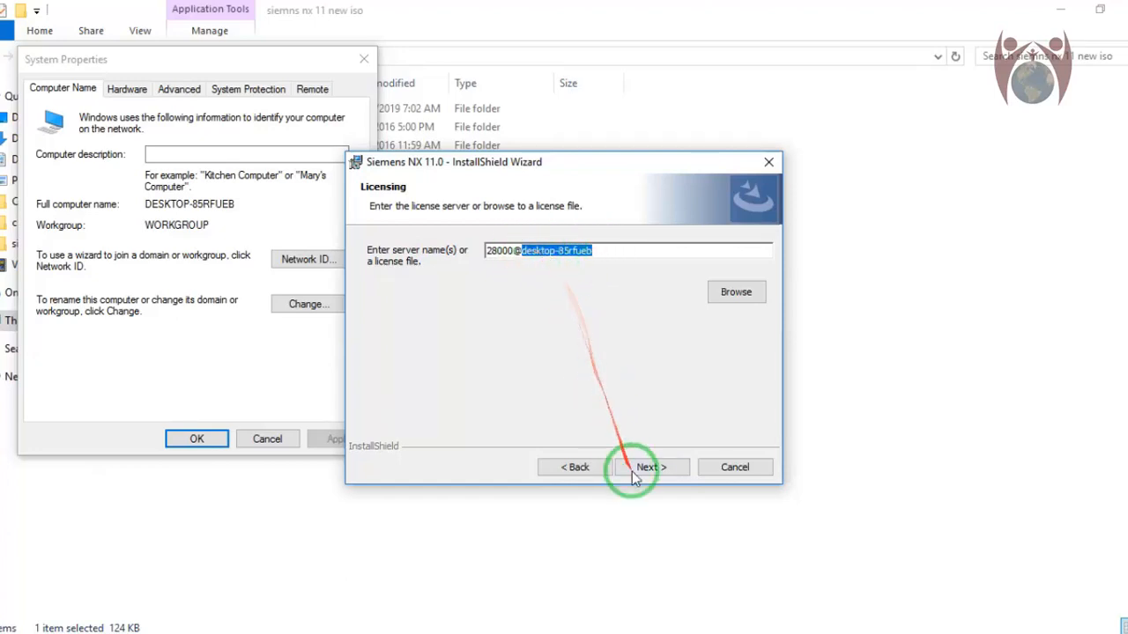
left_click(642, 470)
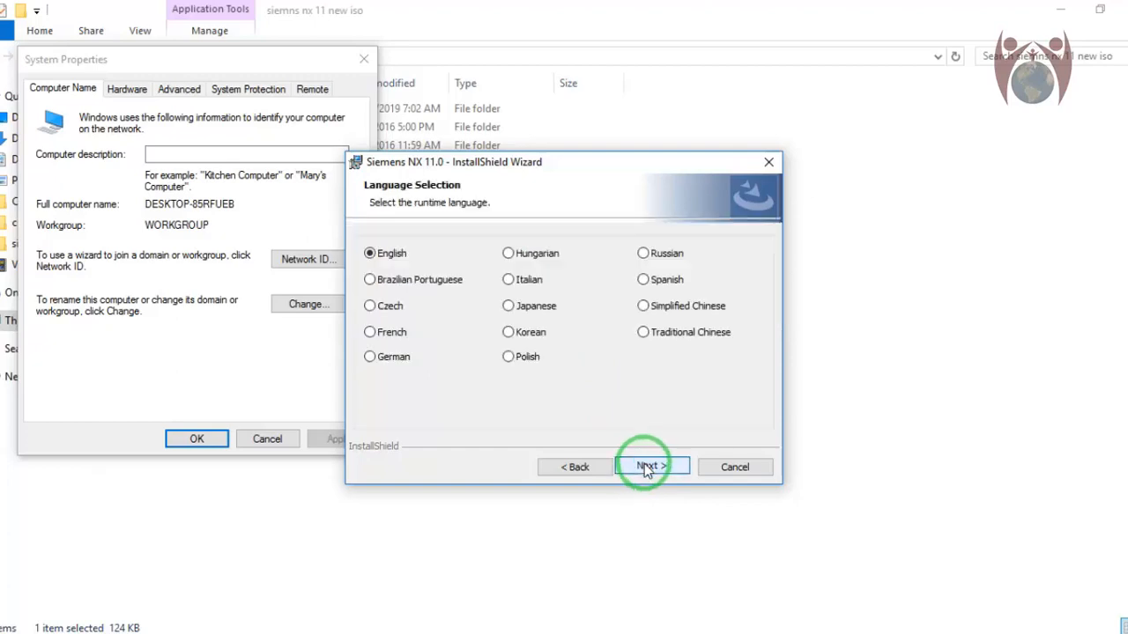
left_click(647, 467)
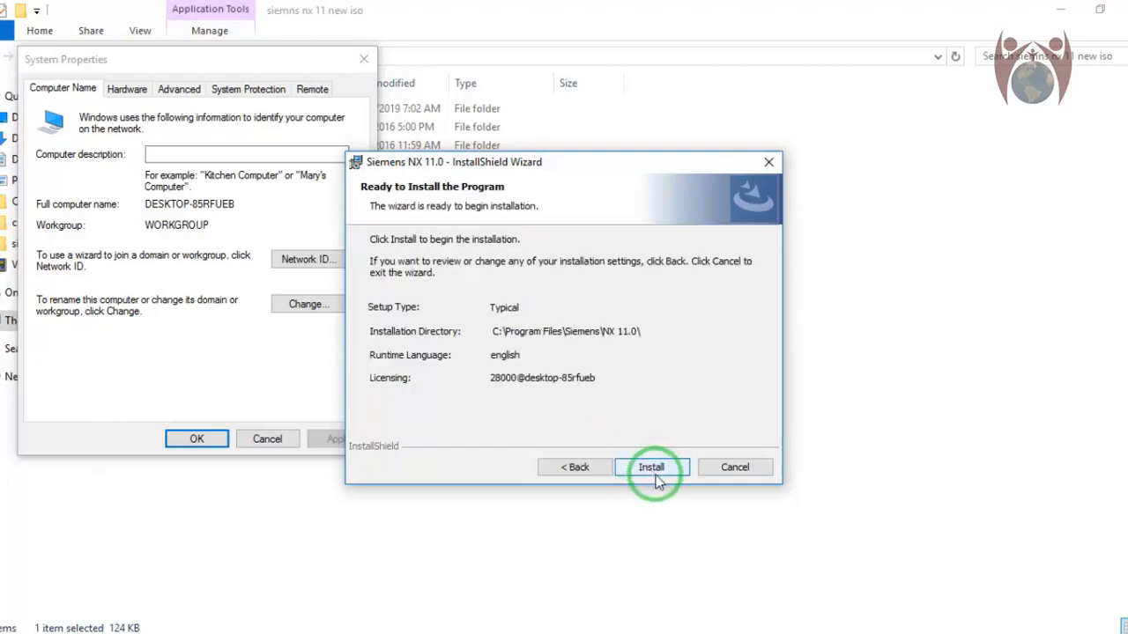
left_click(648, 467)
Step: Move the installer and System Properties windows aside, and open the PLMLicenseServer folder inside _SolidSQUAD_
left_click_drag(560, 165, 649, 169)
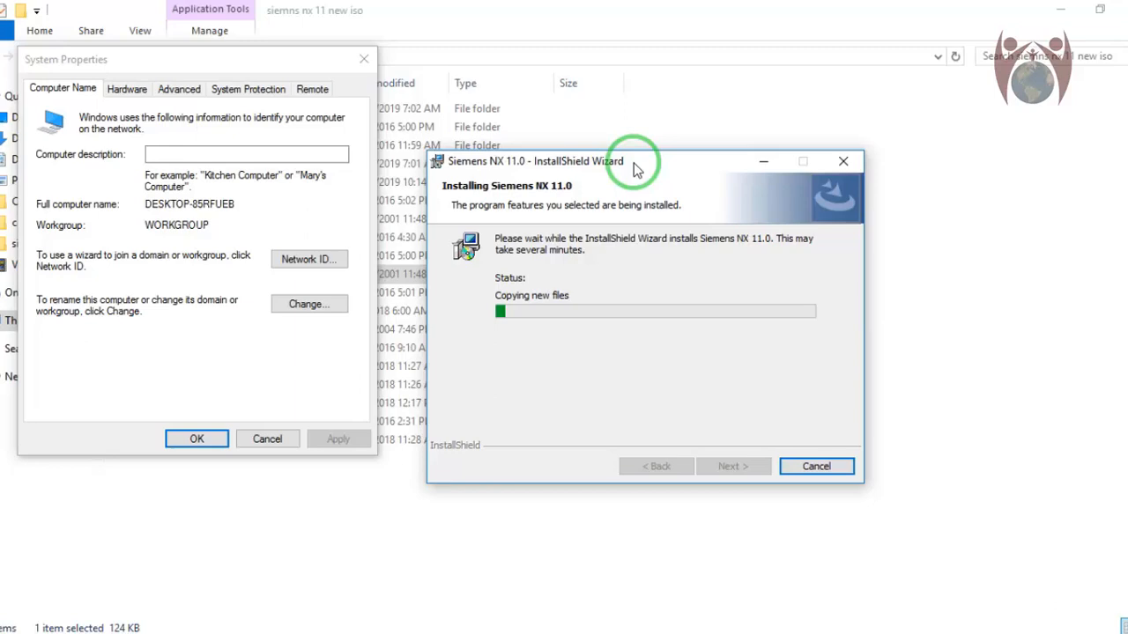
left_click_drag(115, 59, 972, 191)
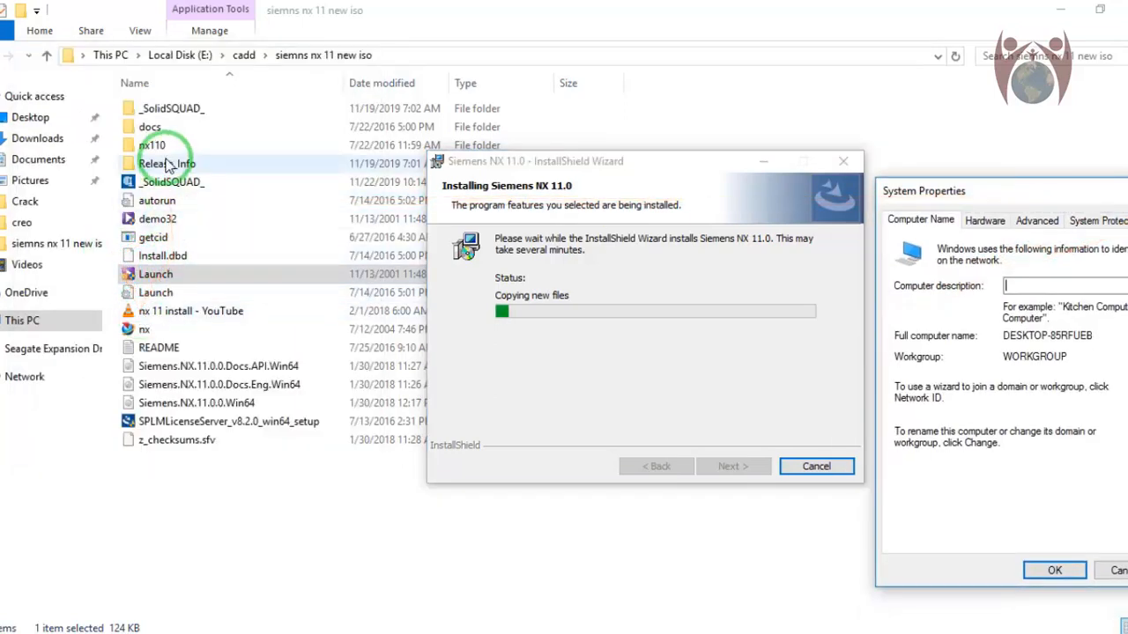
double_click(164, 108)
left_click(163, 128)
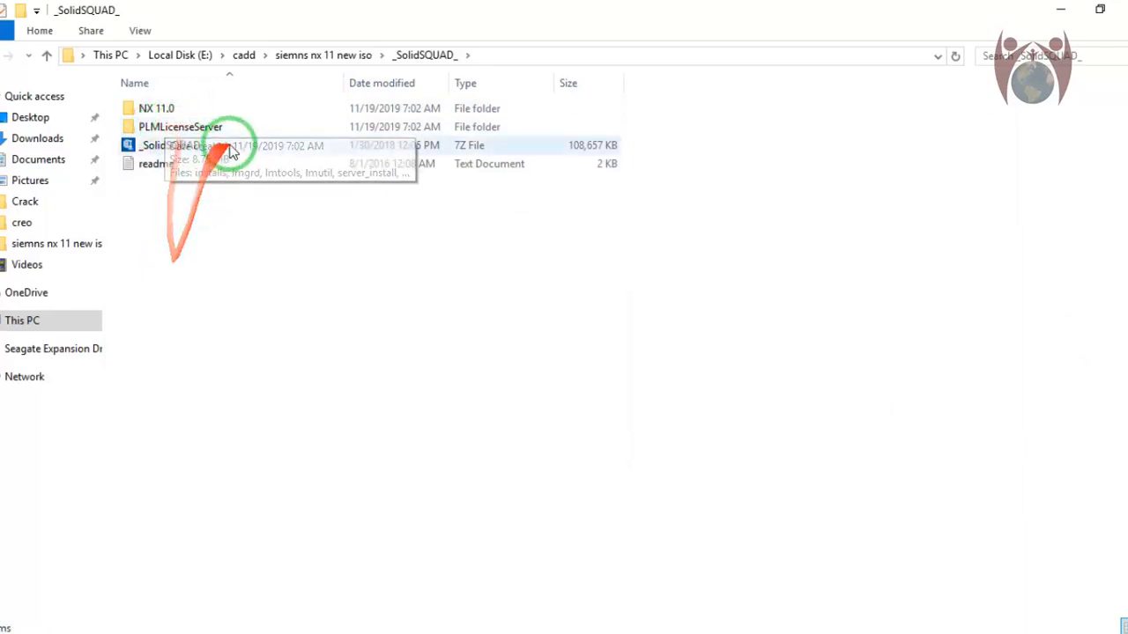
double_click(152, 108)
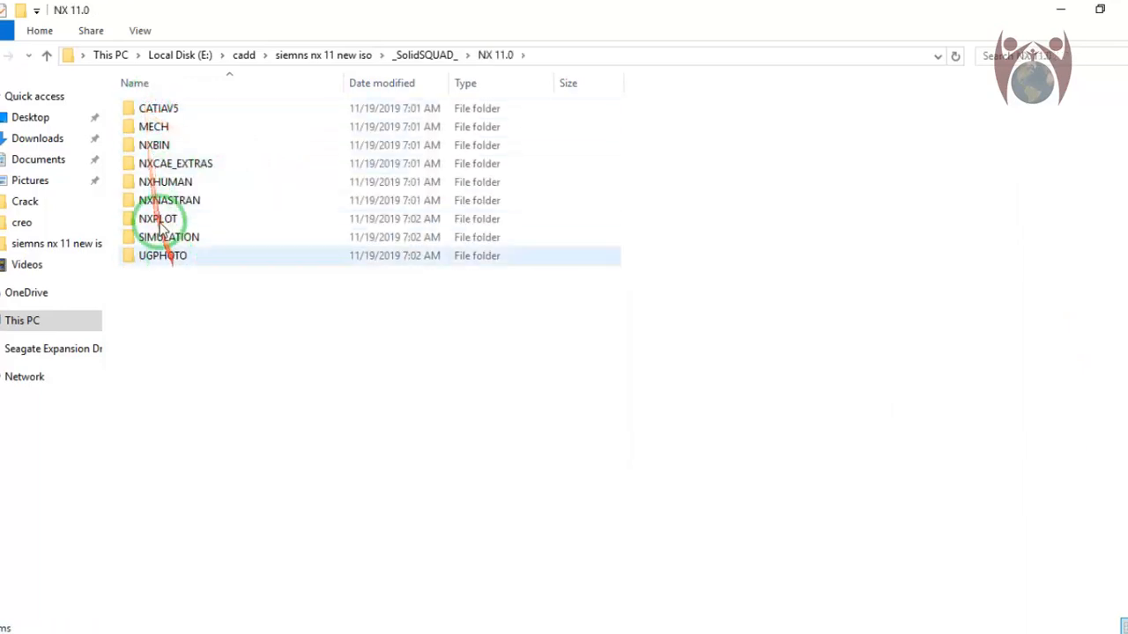
left_click(47, 55)
left_click(184, 131)
double_click(184, 130)
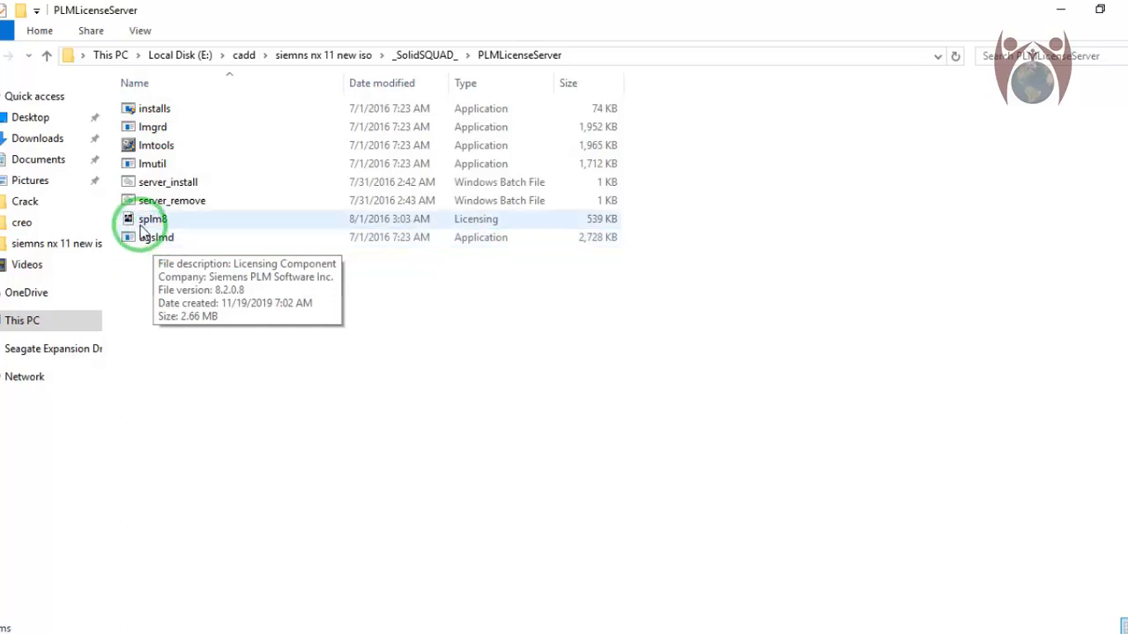
Step: Open the splm8 license file in Notepad and find the this_host entry in its SERVER line
left_click(141, 221)
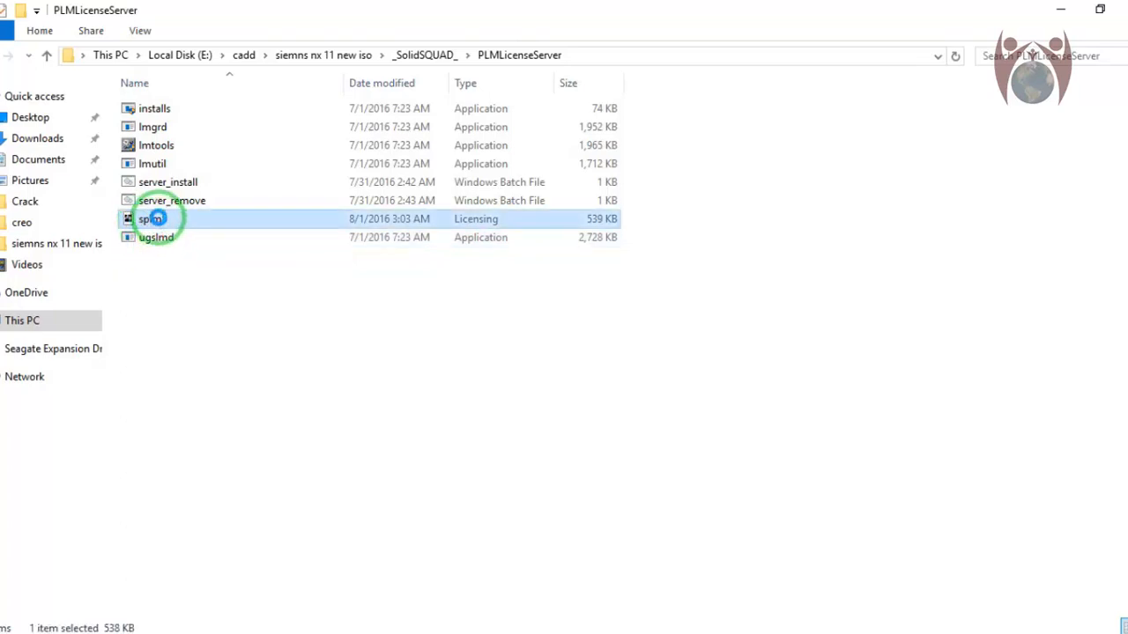
right_click(155, 218)
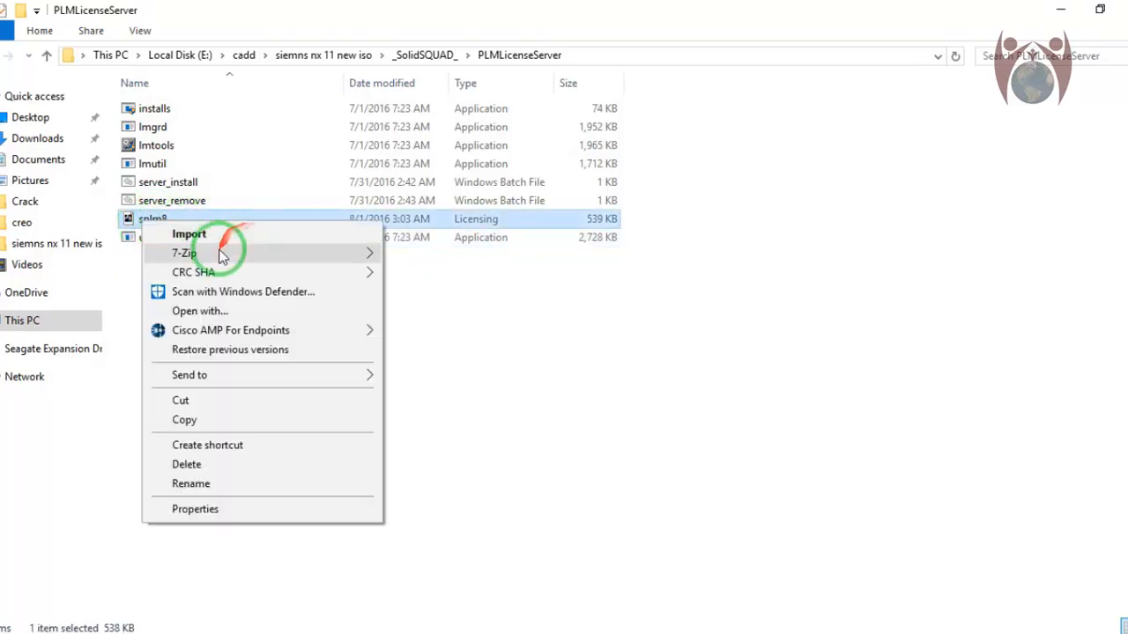
left_click(219, 315)
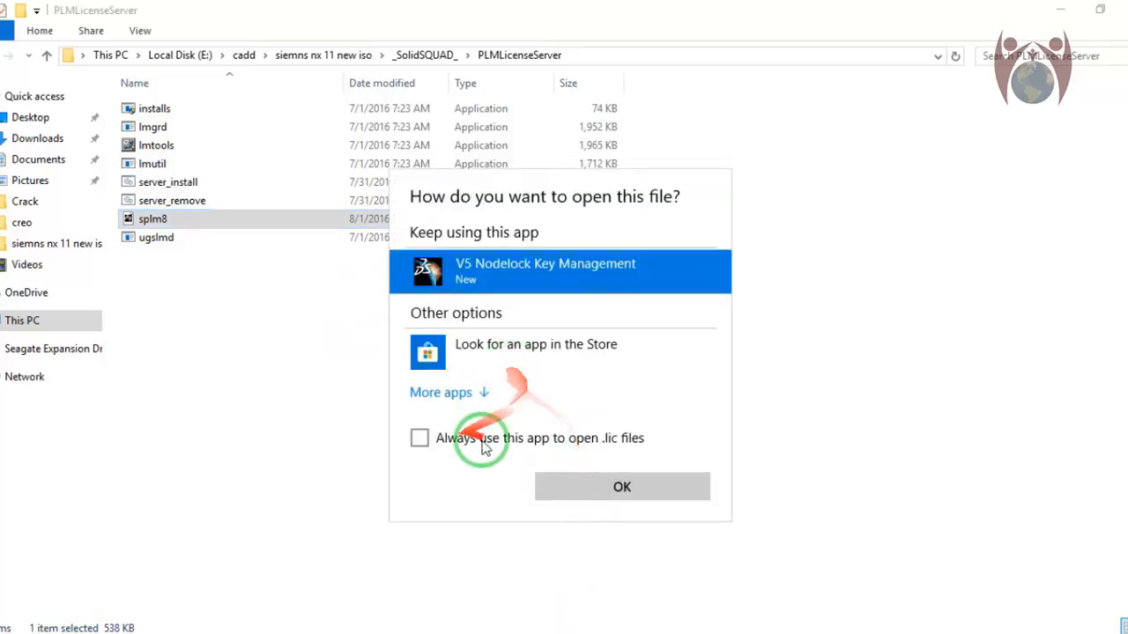
left_click(473, 392)
left_click(481, 403)
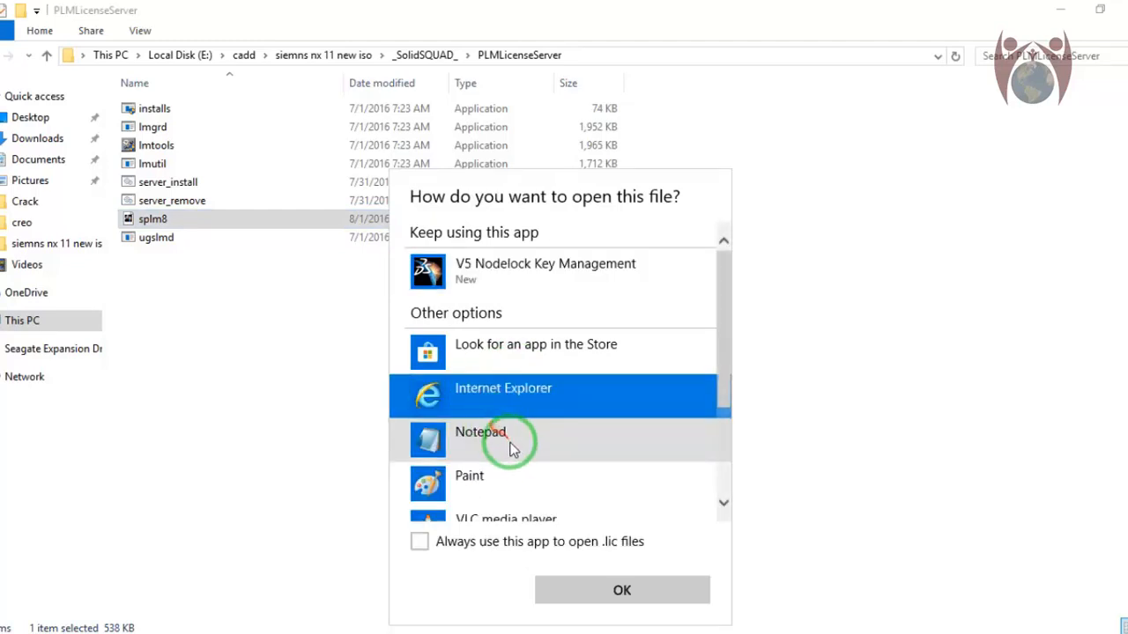
left_click(486, 429)
left_click(609, 581)
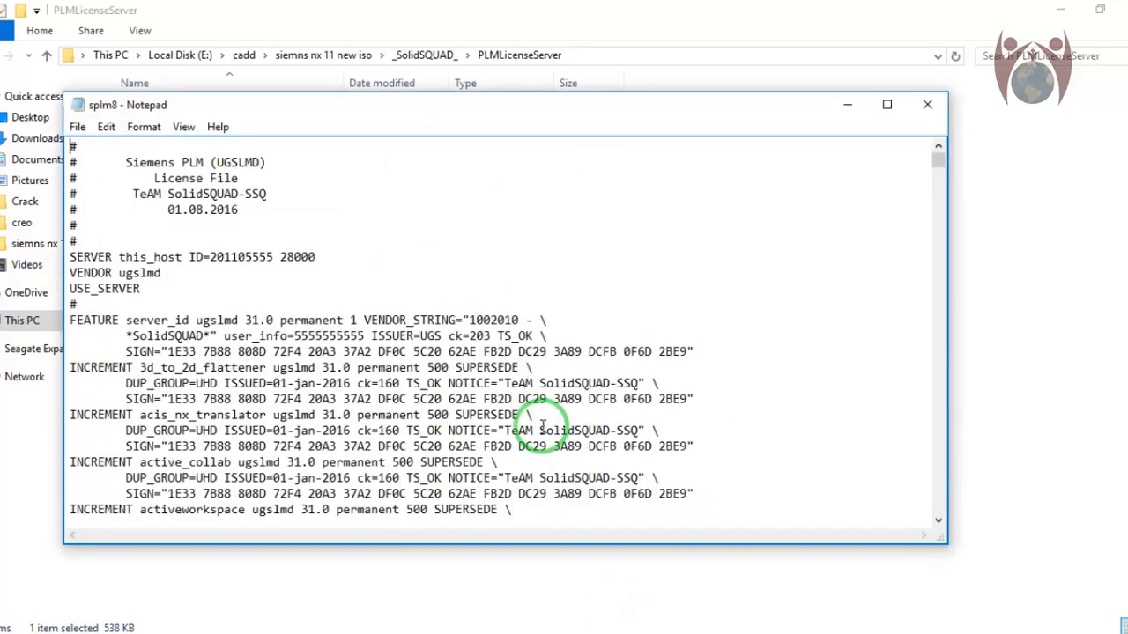
left_click_drag(183, 256, 125, 255)
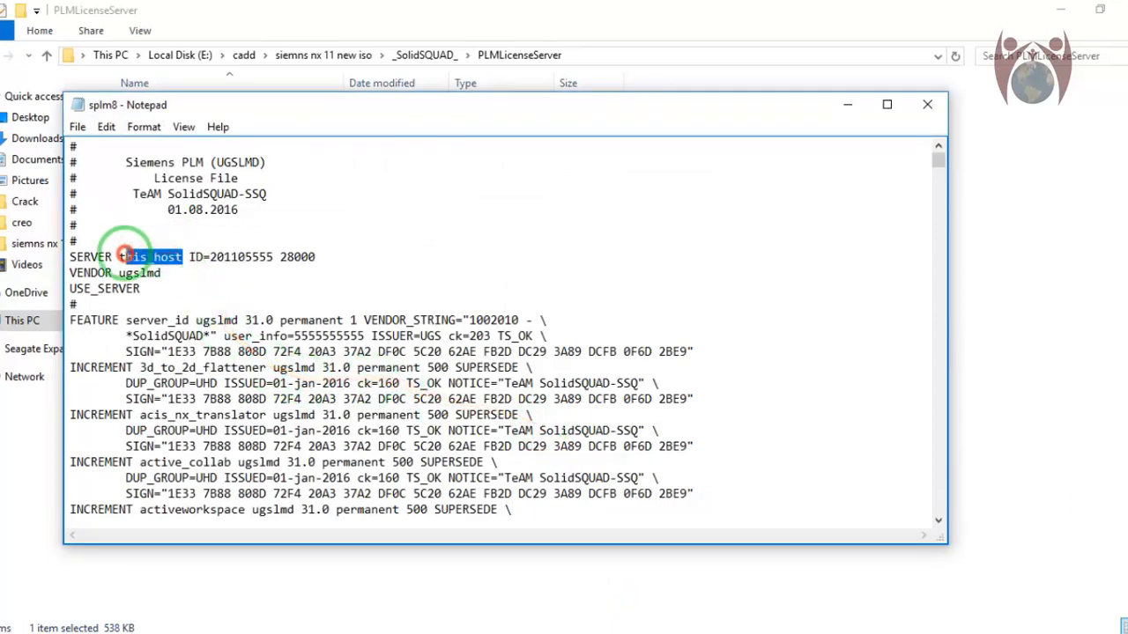
left_click(379, 253)
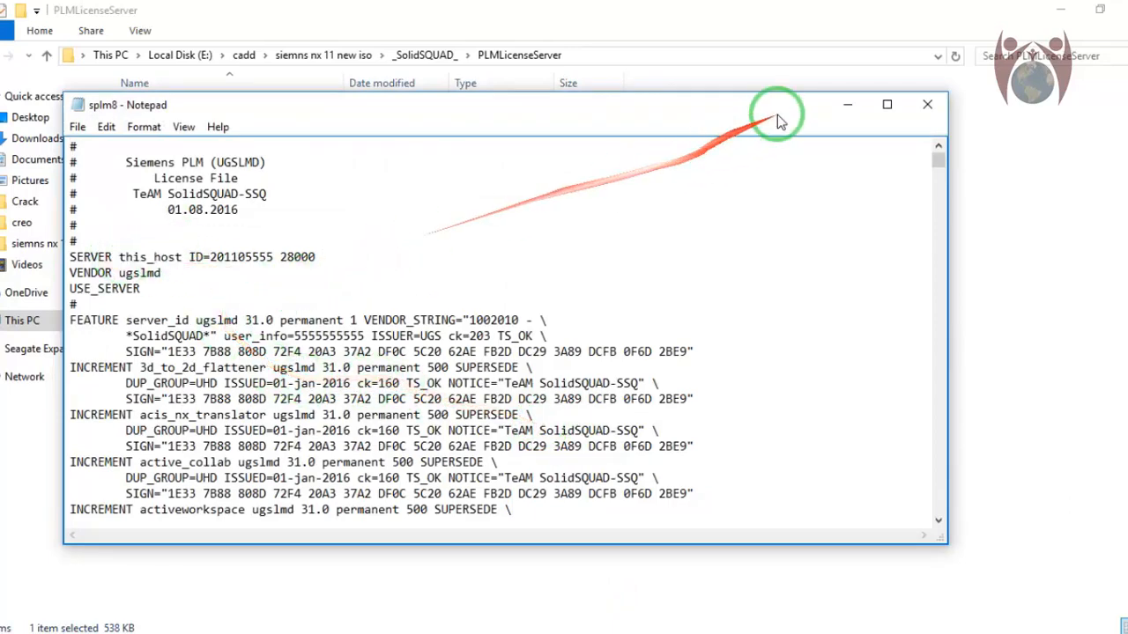
Step: Open System Properties from This PC's system information and copy the full computer name
left_click(844, 104)
right_click(33, 321)
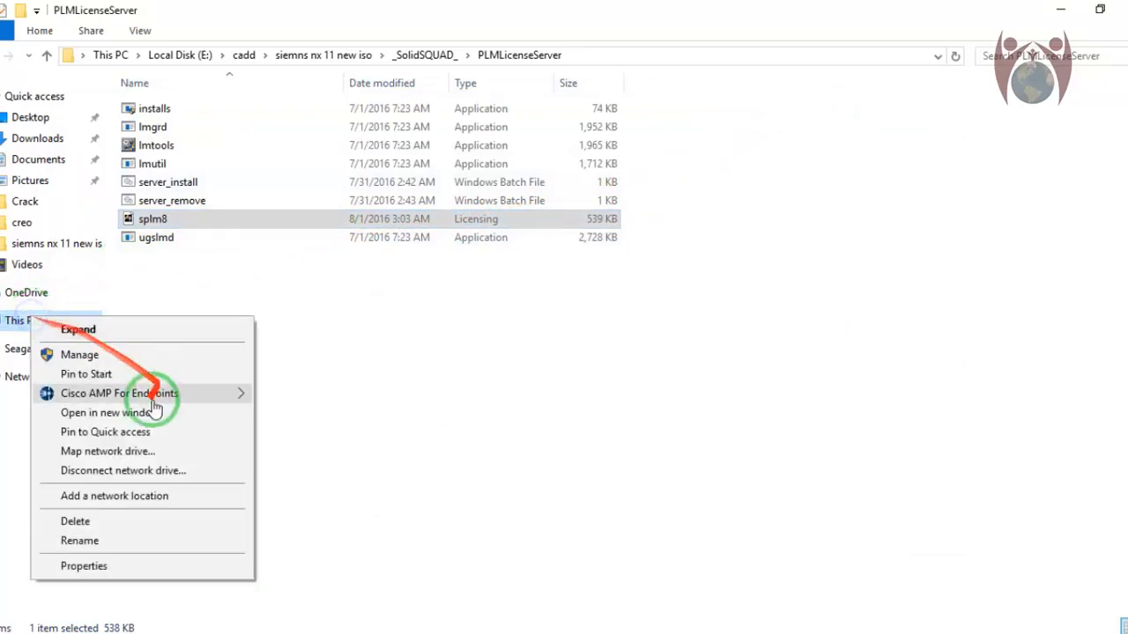
left_click(88, 567)
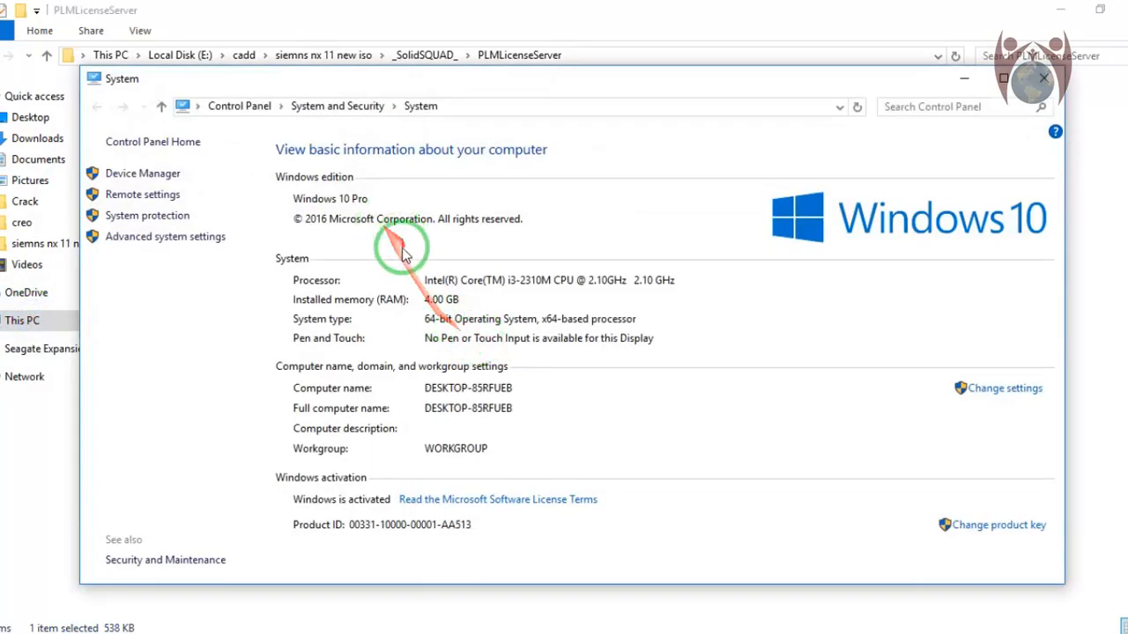
left_click(987, 390)
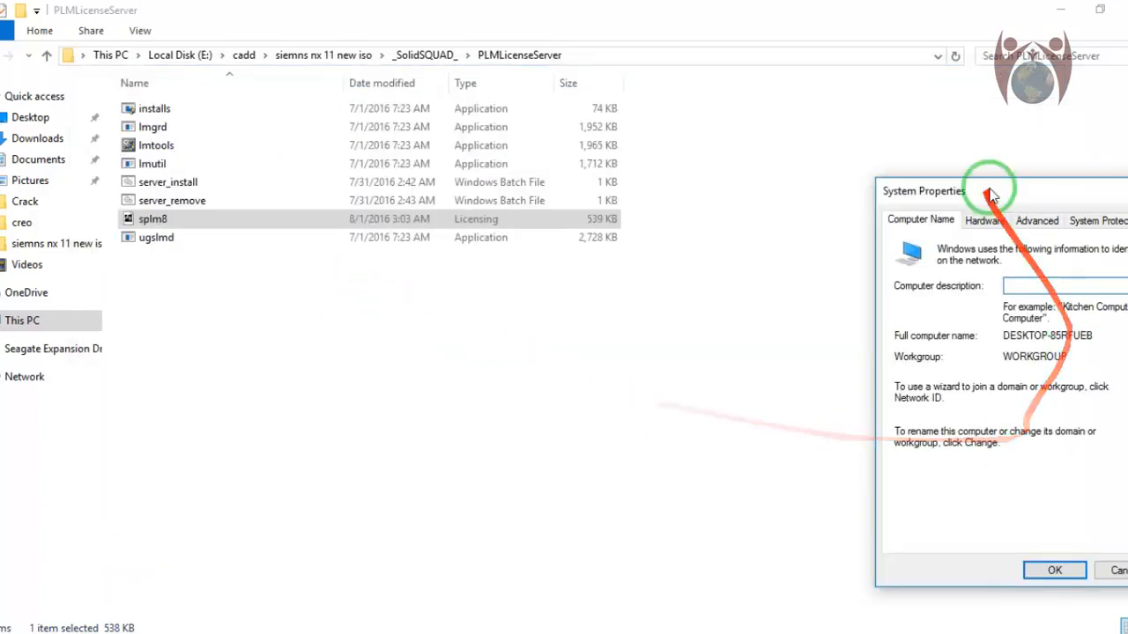
left_click_drag(989, 182, 274, 123)
left_click_drag(383, 271, 280, 260)
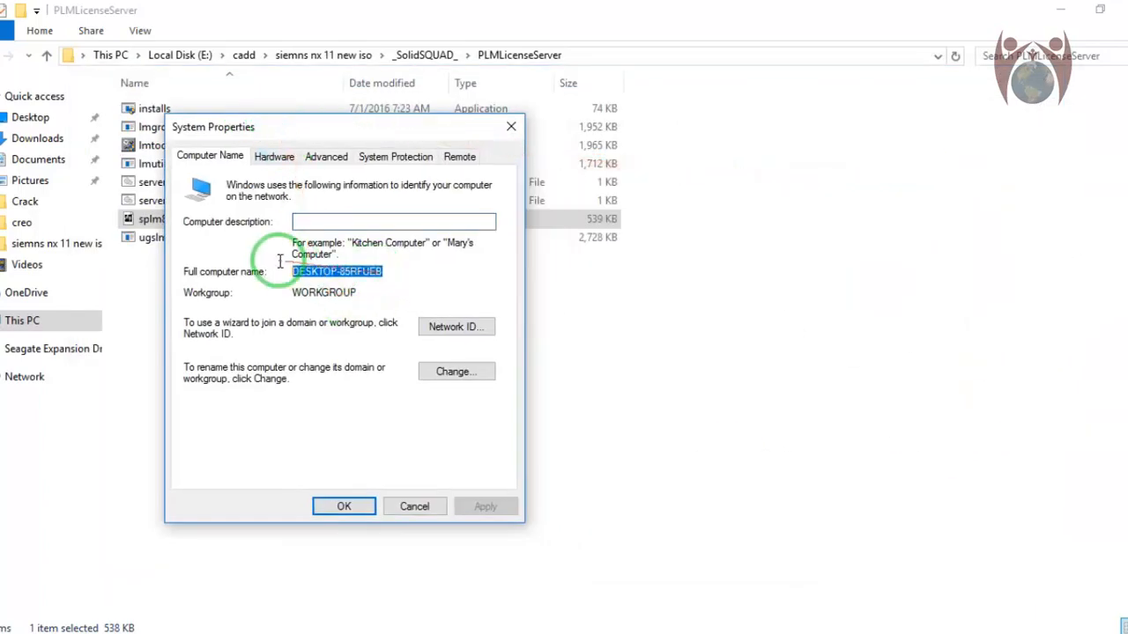
right_click(310, 264)
left_click(352, 319)
Step: Replace this_host in the license file's SERVER line with DESKTOP-85RFUEB and save the file to the Desktop as splm8
left_click(709, 627)
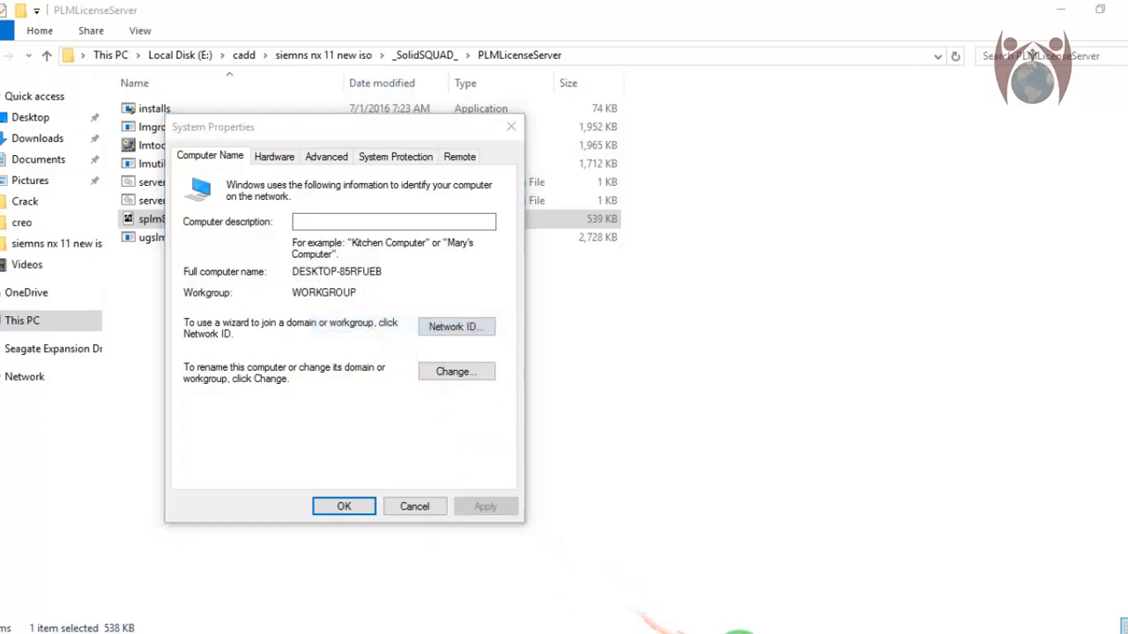
left_click_drag(182, 257, 154, 258)
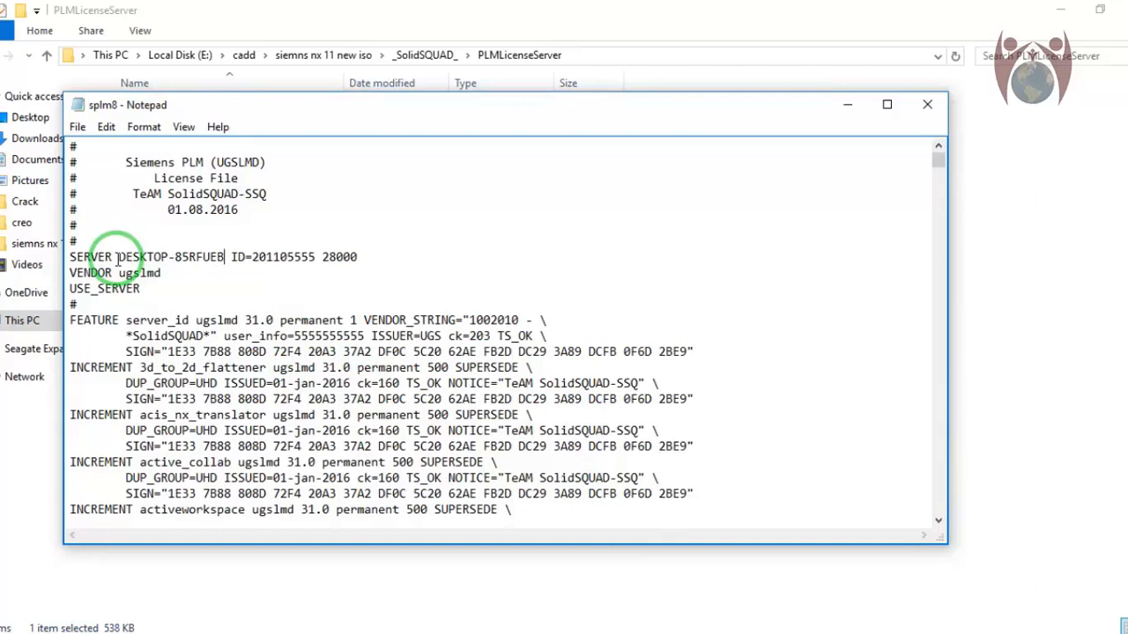
left_click(76, 128)
left_click(127, 208)
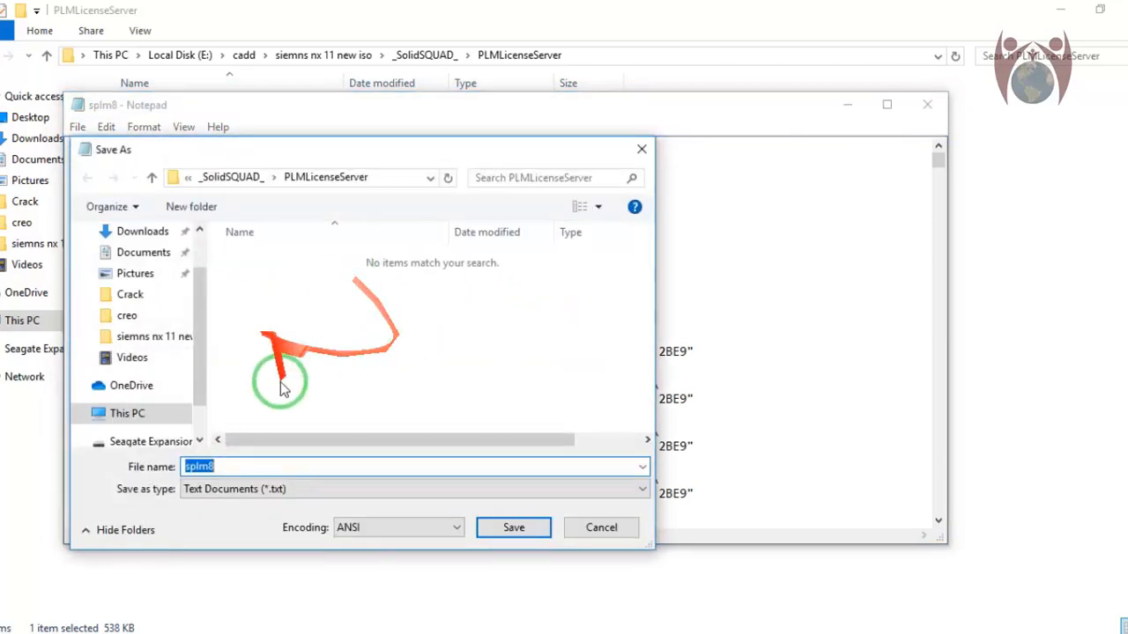
mouse_move(194, 328)
left_mouse_down()
mouse_move(196, 361)
mouse_move(204, 311)
left_mouse_up()
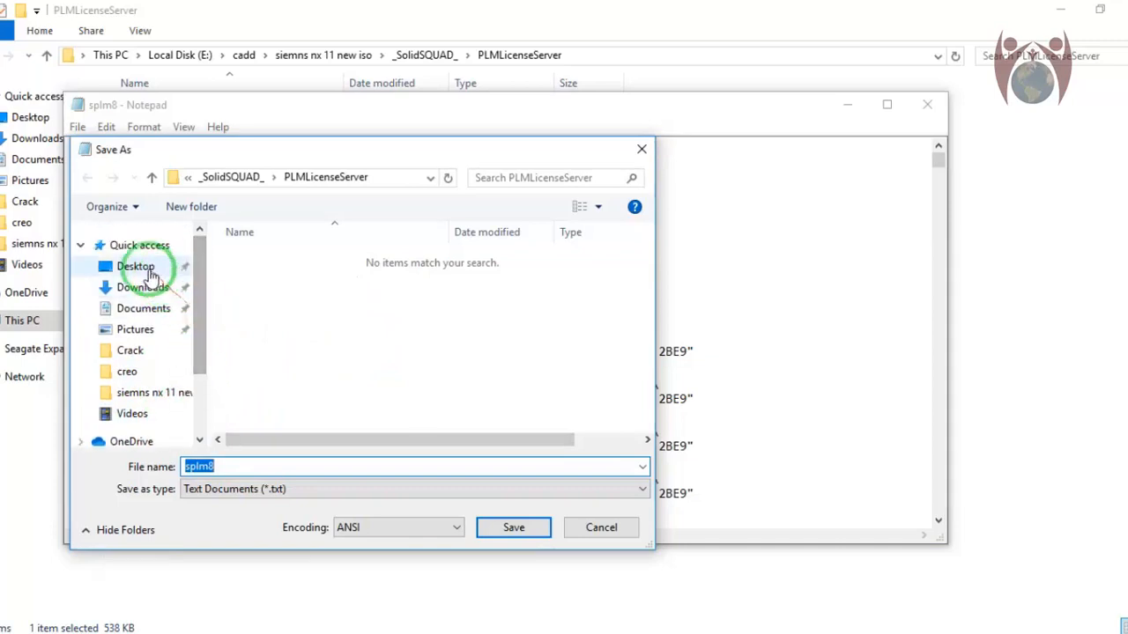
left_click(136, 264)
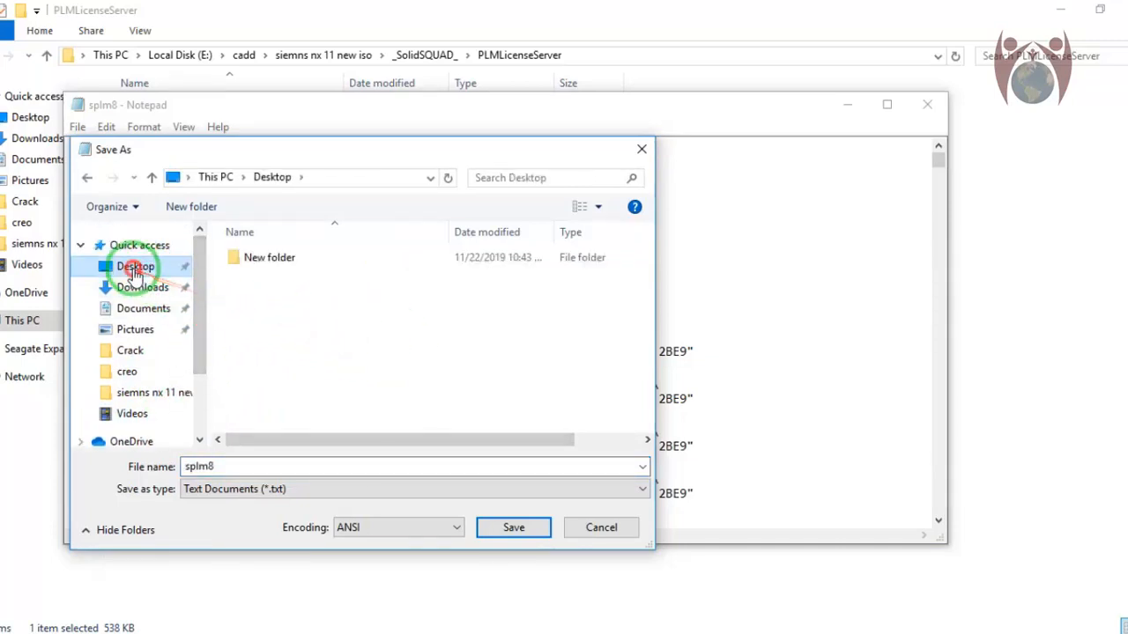
left_click(509, 529)
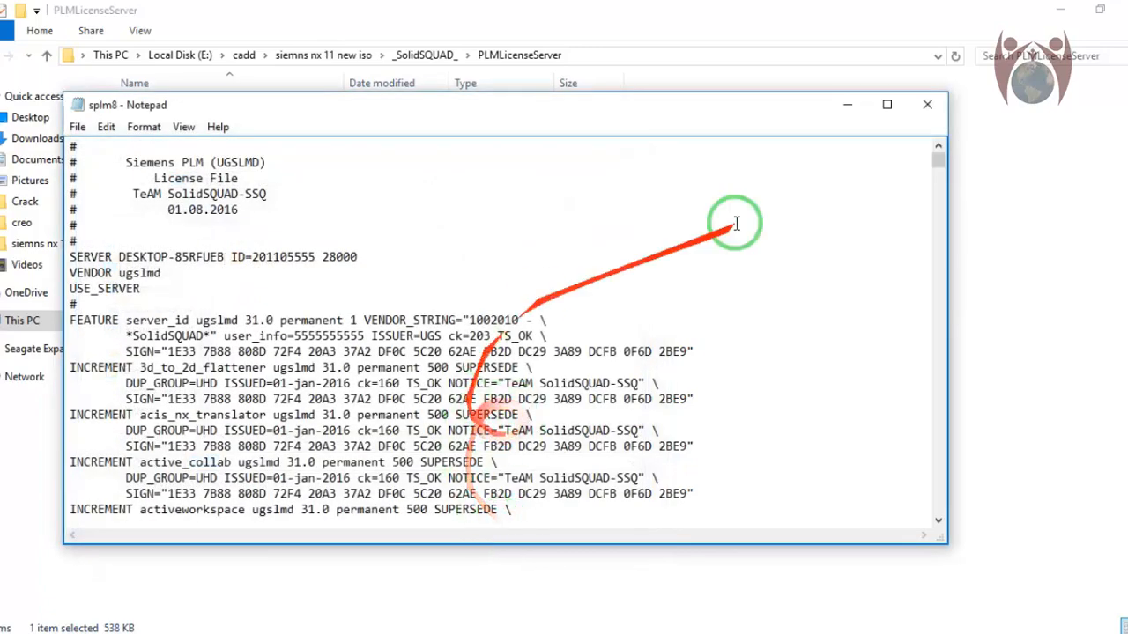
Step: Minimize Notepad and the PLMLicenseServer folder, and move the System windows aside to uncover the desktop icons
left_click(846, 103)
left_click(1059, 9)
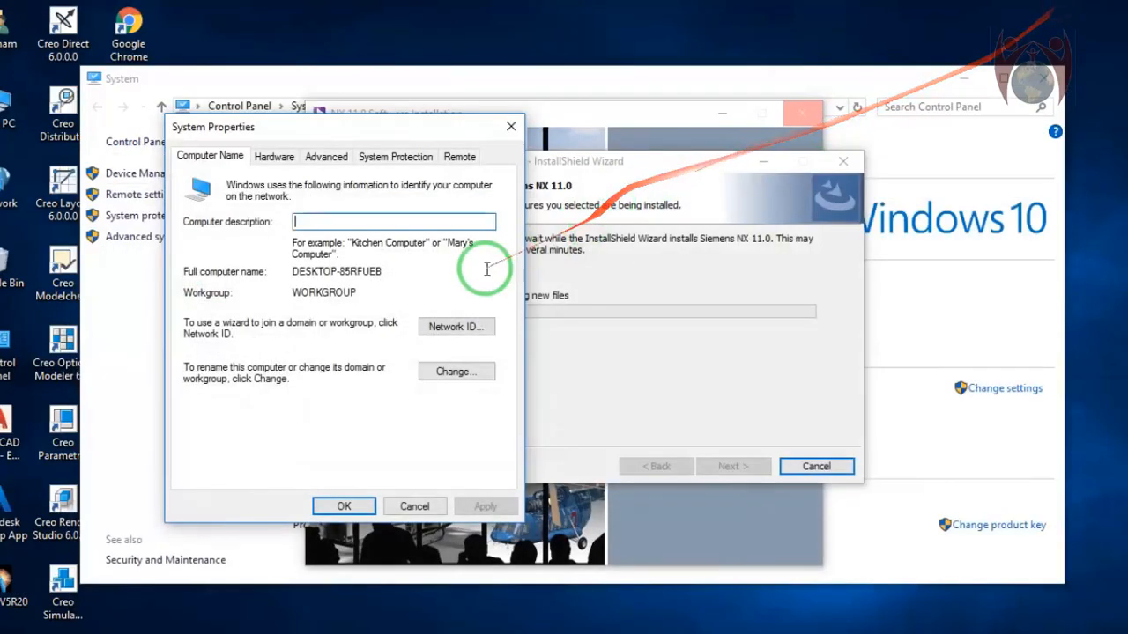
left_click_drag(361, 128, 500, 120)
left_click_drag(309, 82, 487, 85)
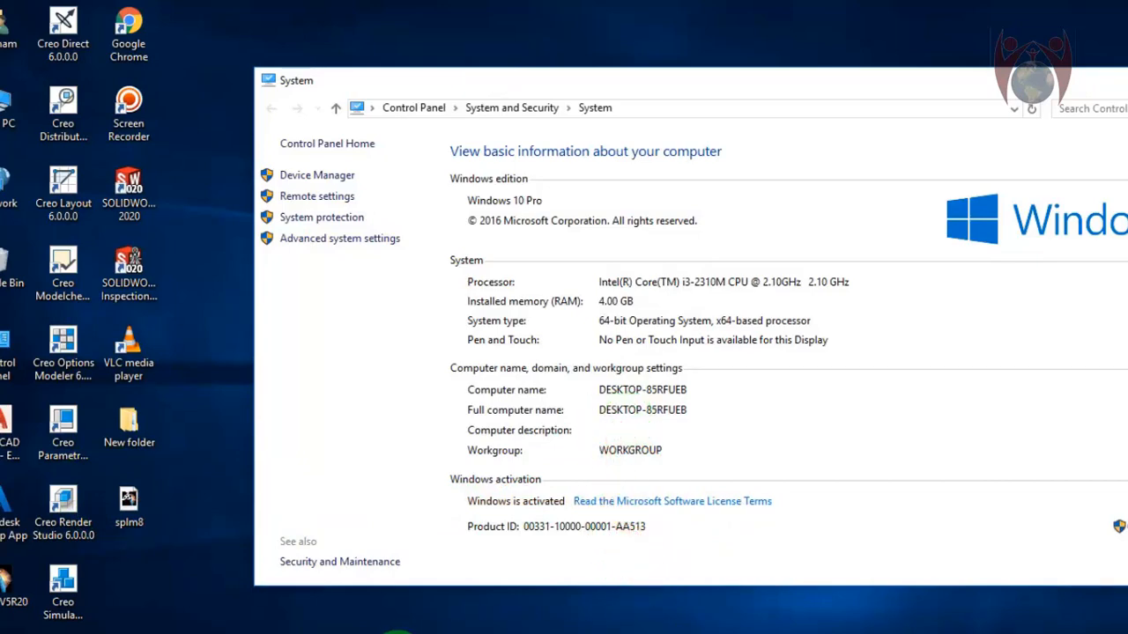
Step: Return the PLMLicenseServer folder window to its parent folder _SolidSQUAD_ and minimize it
mouse_move(398, 633)
left_click(471, 591)
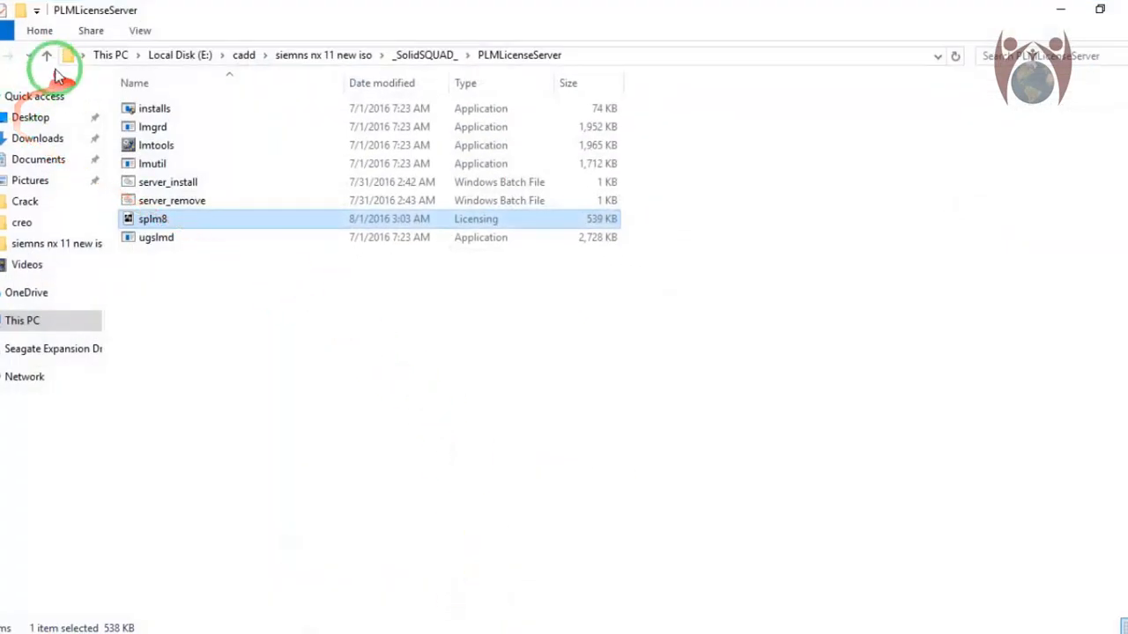
left_click(47, 56)
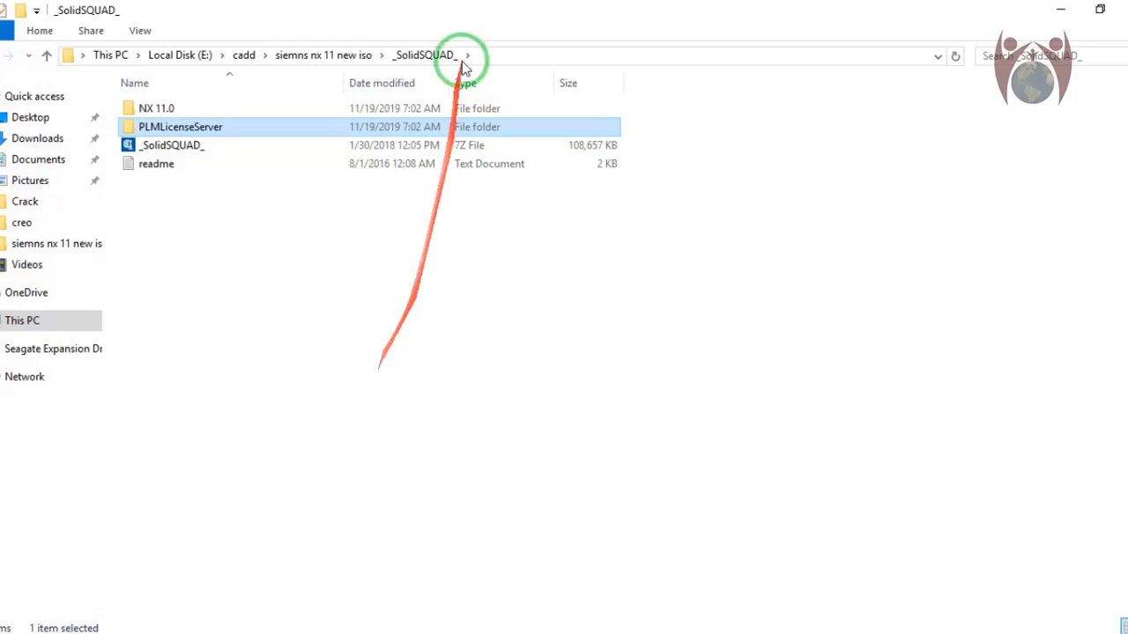
left_click(1060, 10)
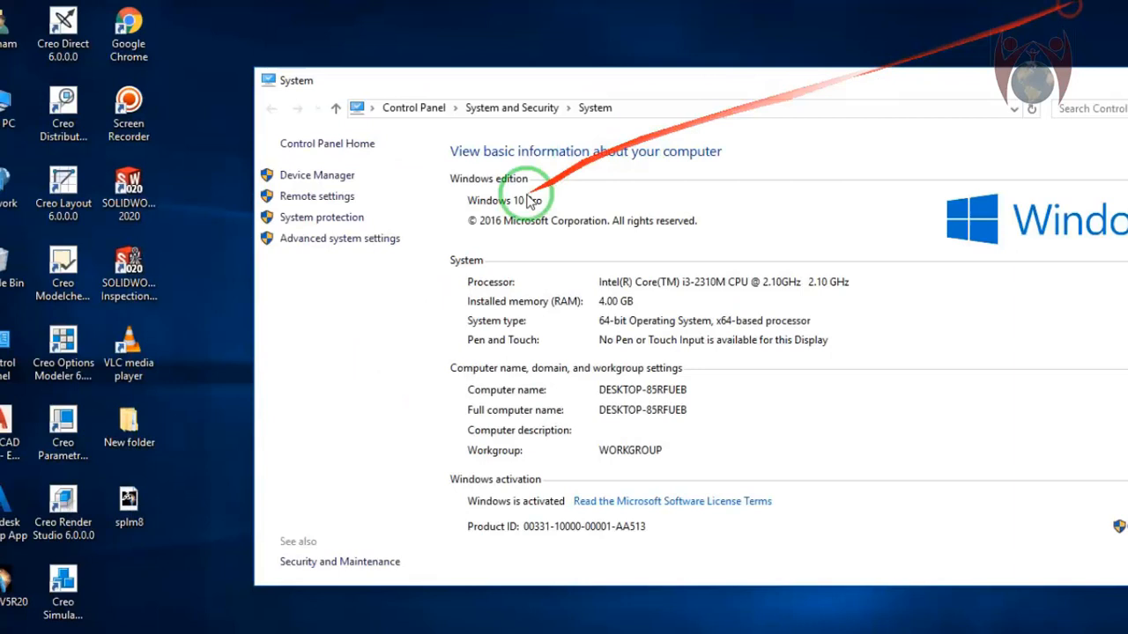
Step: Open the desktop copy of splm8 in Notepad, check the host name in its SERVER line, and close it
right_click(132, 493)
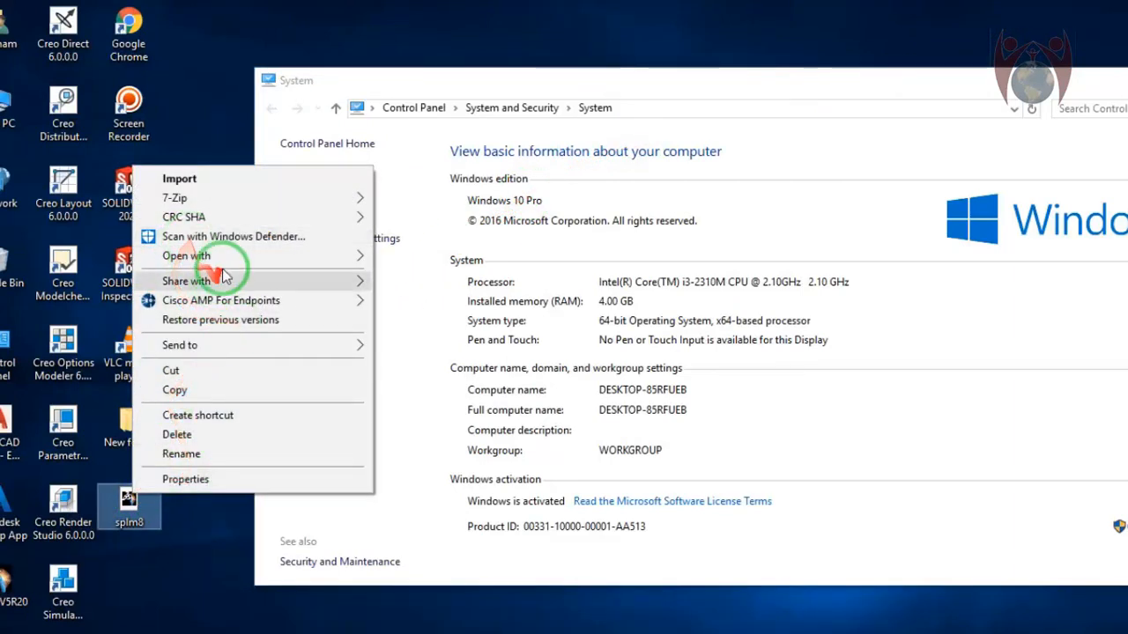
left_click(342, 256)
left_click(429, 258)
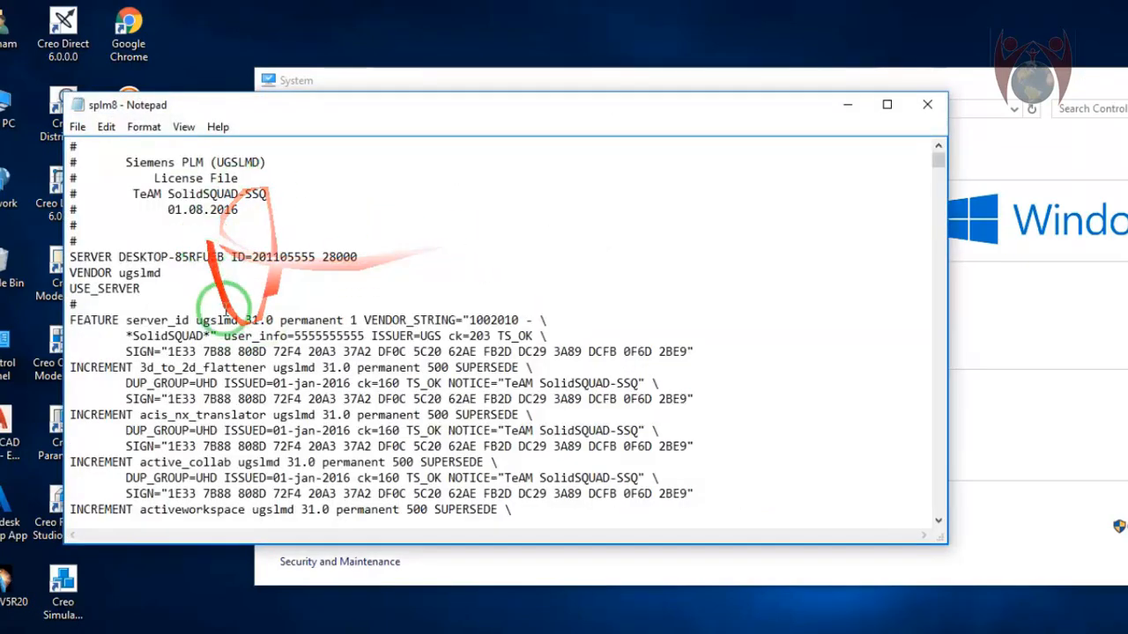
left_click_drag(226, 256, 119, 256)
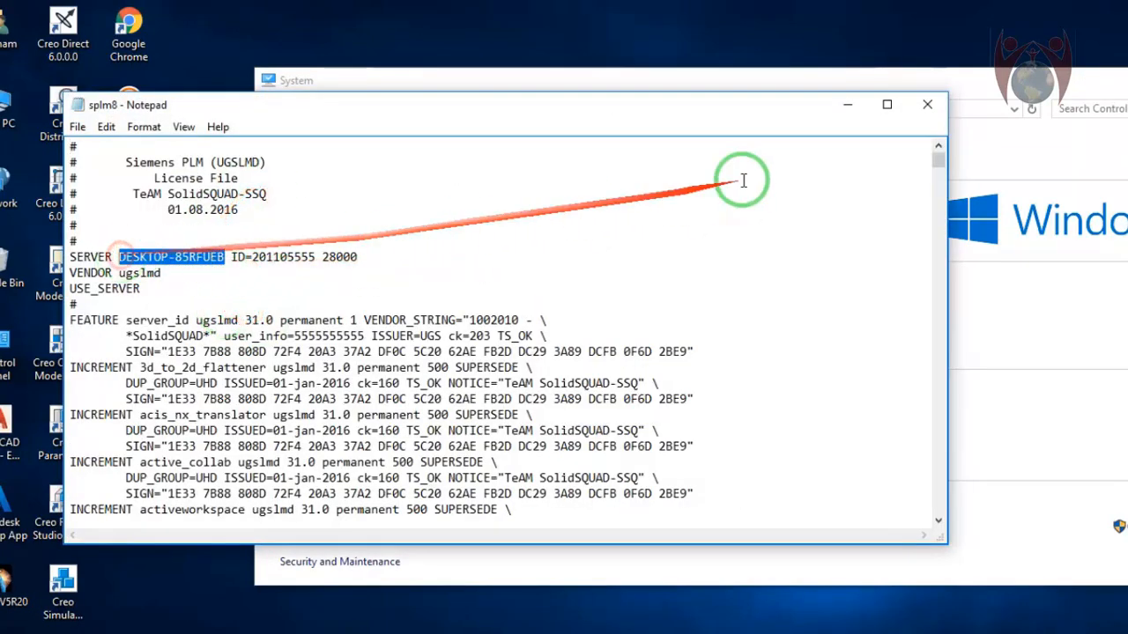
left_click(927, 104)
Step: Finish the Siemens NX 11.0 installation wizard and dismiss the System and System Properties windows
left_click_drag(634, 78, 450, 44)
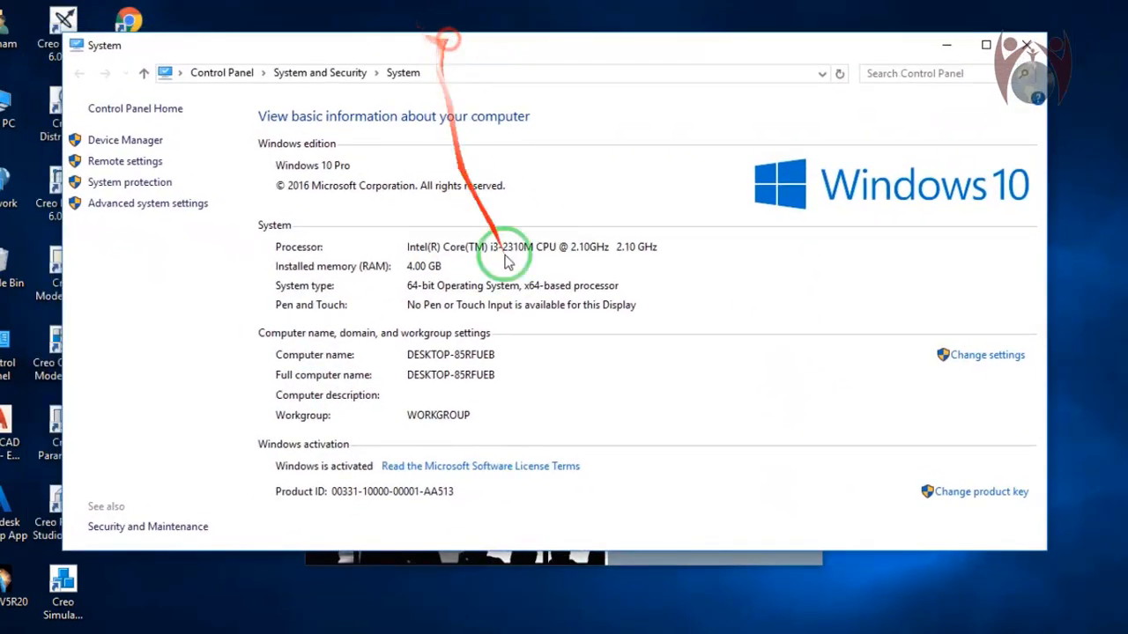
left_click(648, 558)
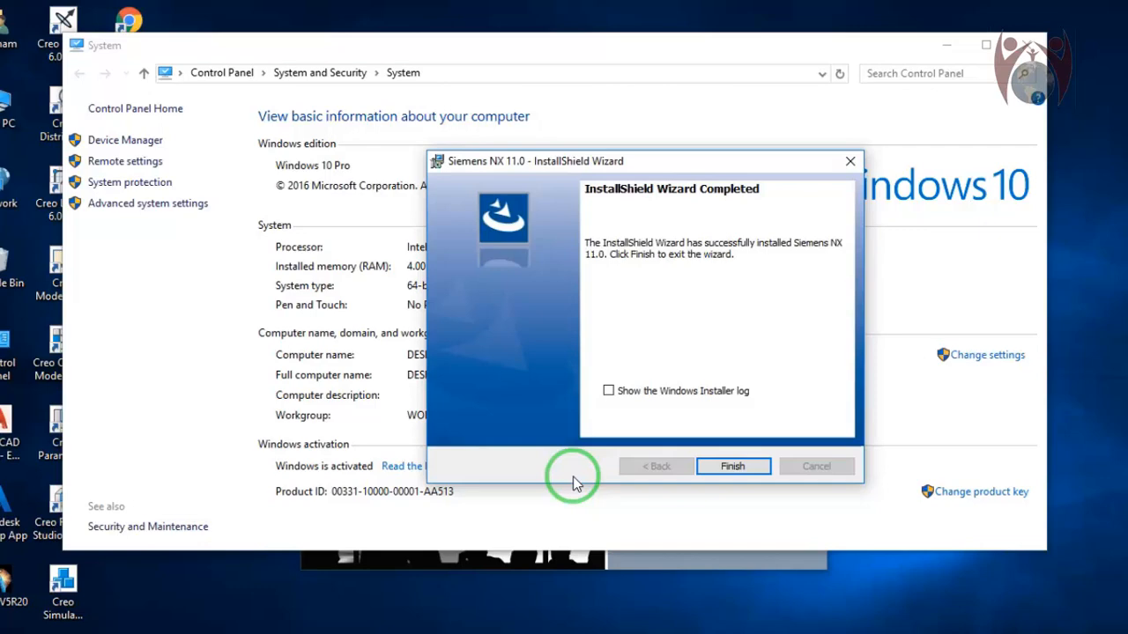
left_click(729, 467)
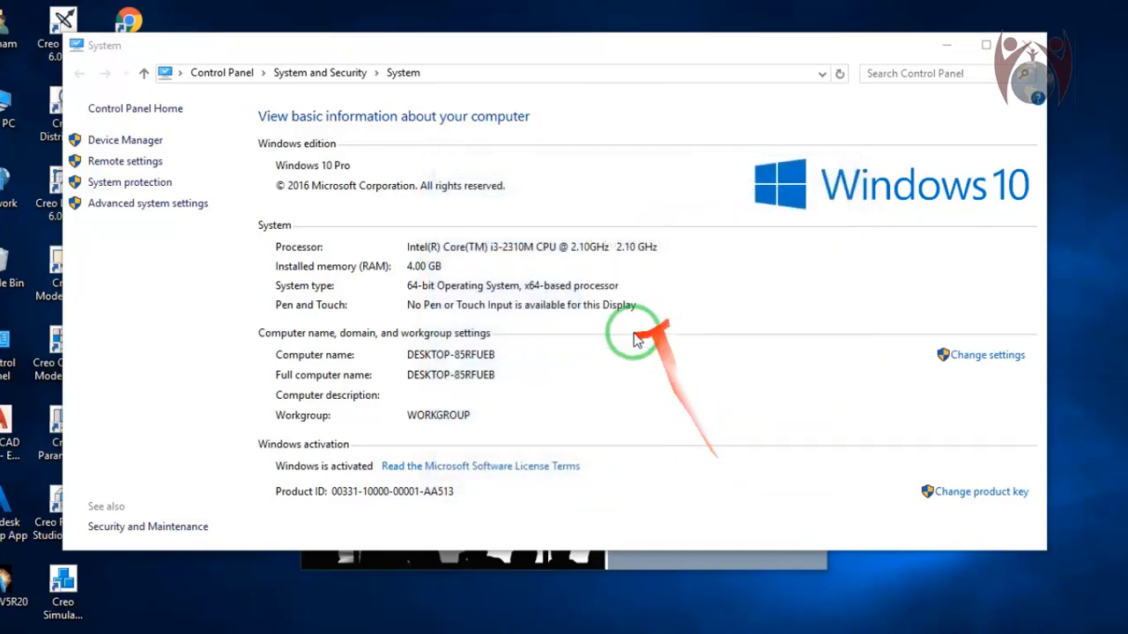
left_click(945, 45)
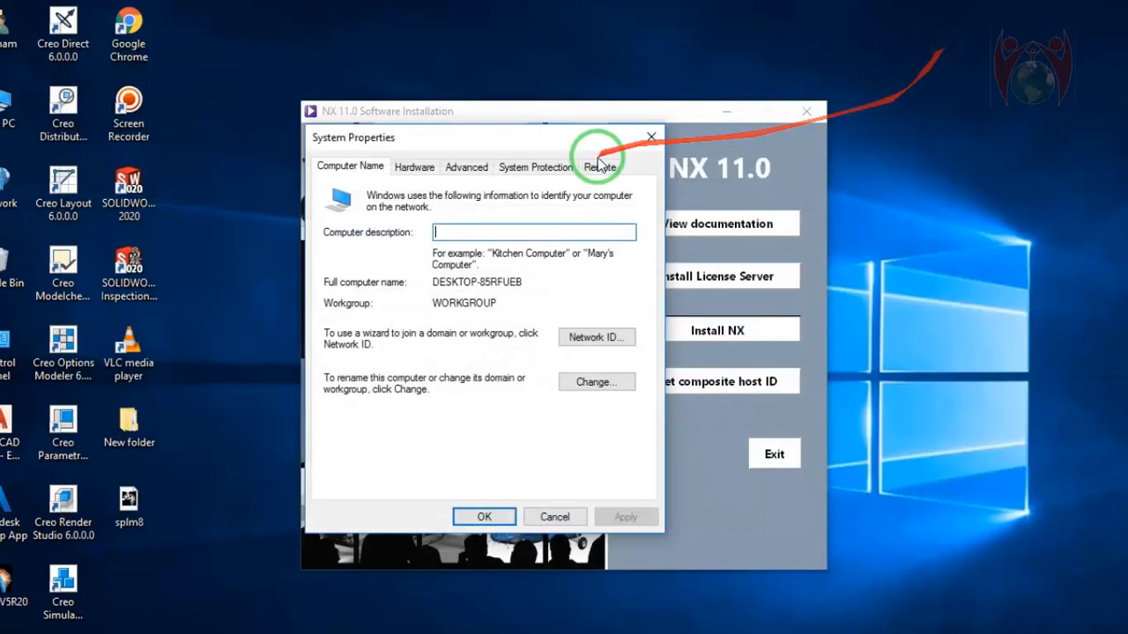
left_click(554, 518)
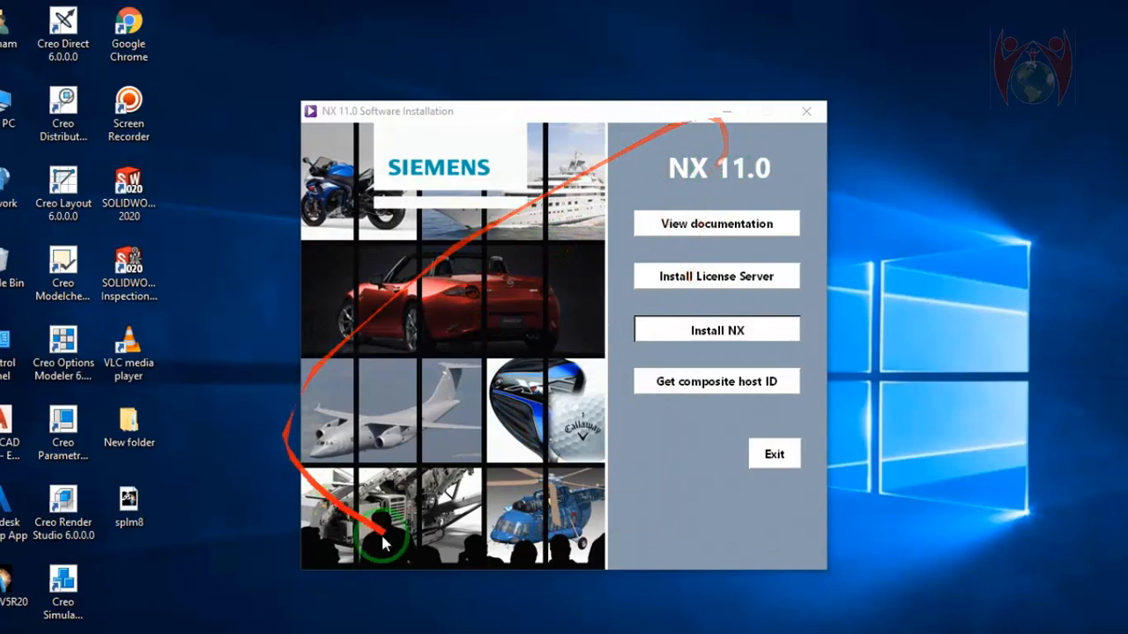
Step: Switch to Google Chrome, find the official Java site, and download the JavaSetup8u231.exe installer for Windows
double_click(129, 30)
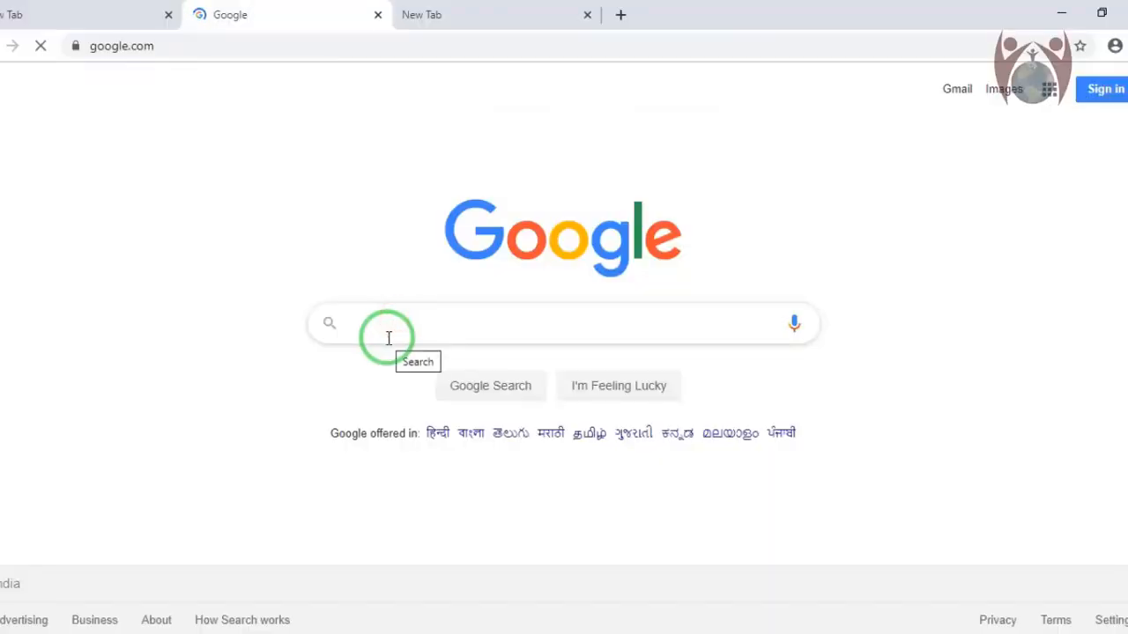
type("java")
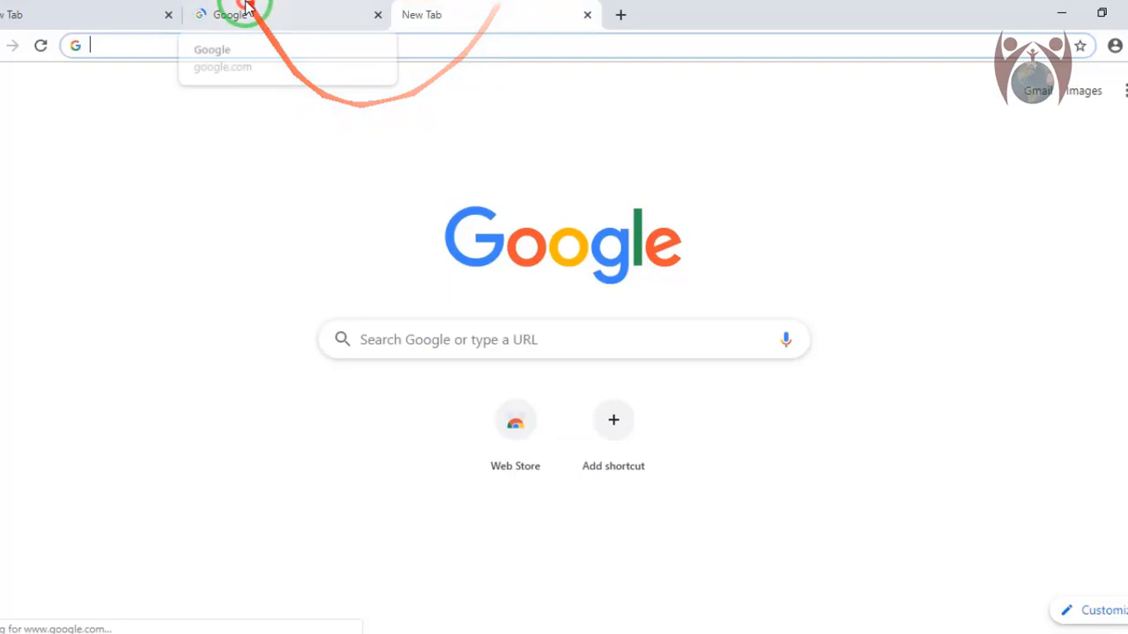
left_click(202, 17)
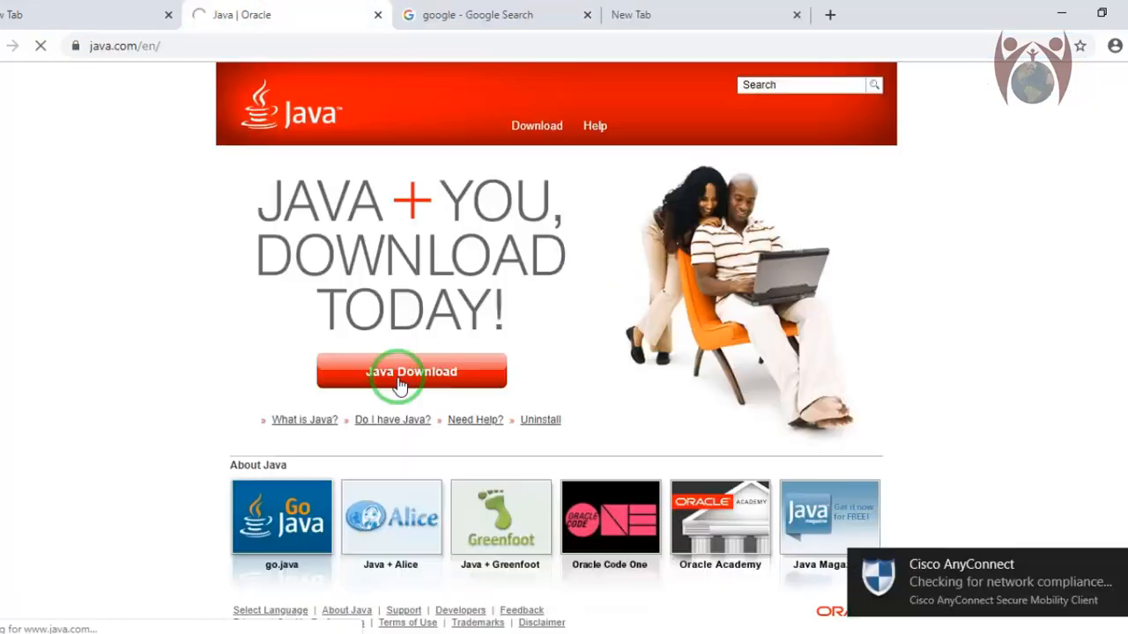
left_click(398, 383)
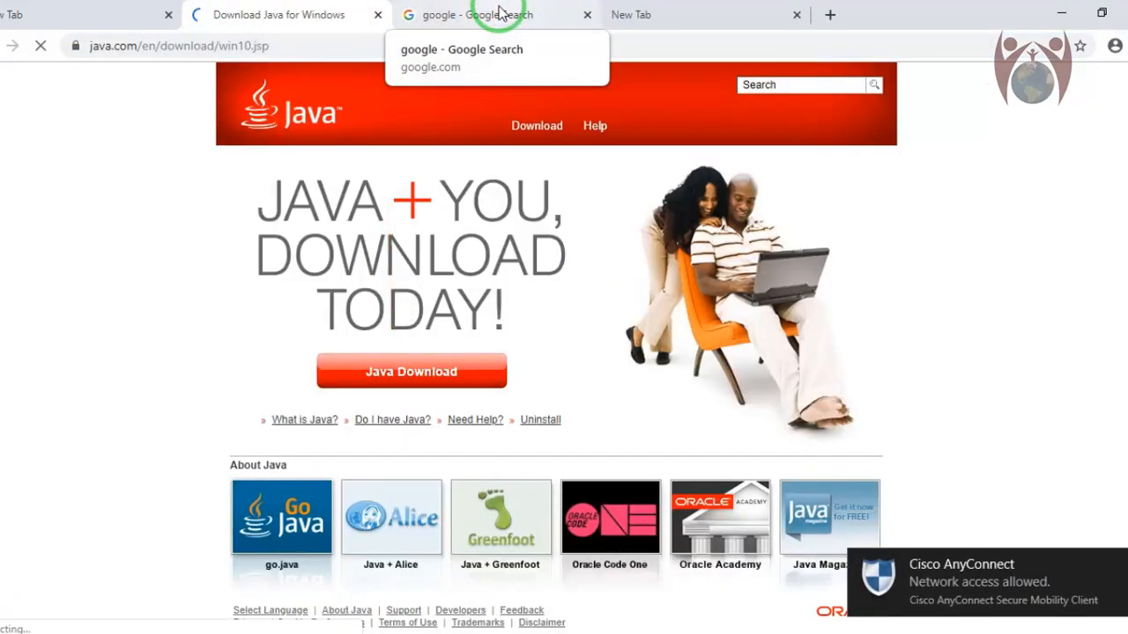
left_click(499, 14)
left_click(204, 14)
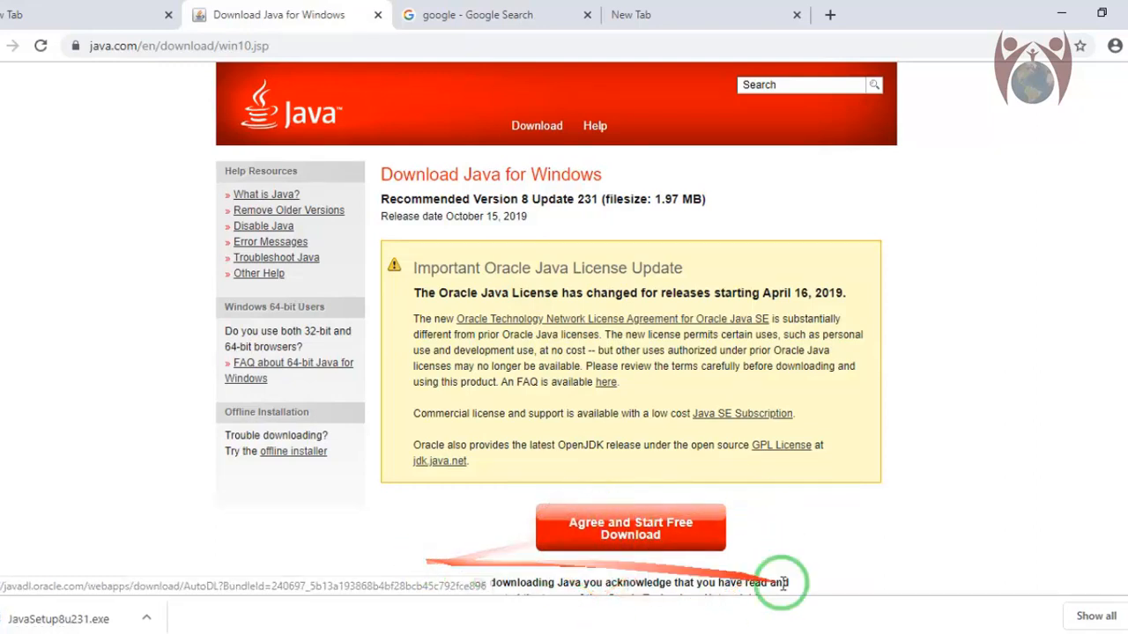
Step: Run JavaSetup8u231 from the Downloads folder, install Java without changing the destination folder, and close the setup
left_click(1092, 616)
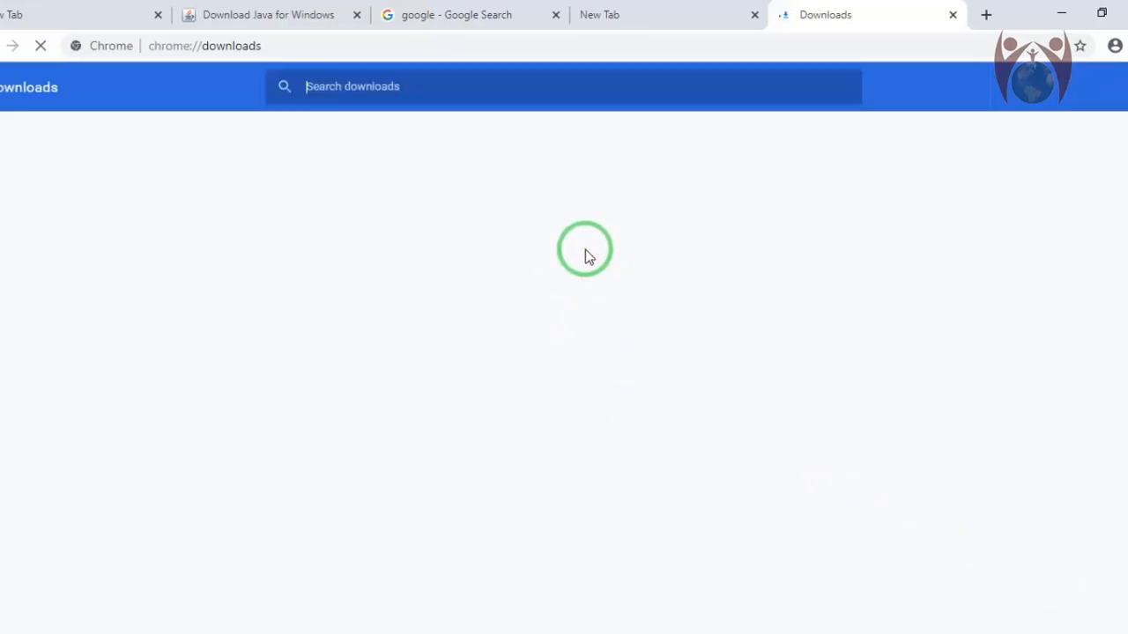
left_click(401, 253)
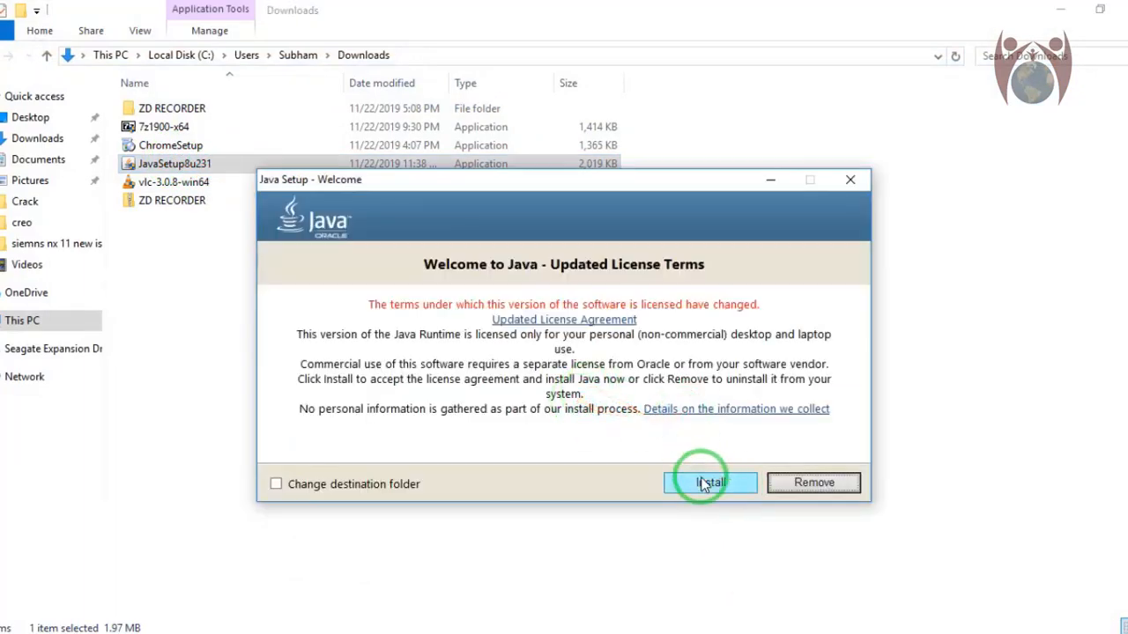
left_click(705, 484)
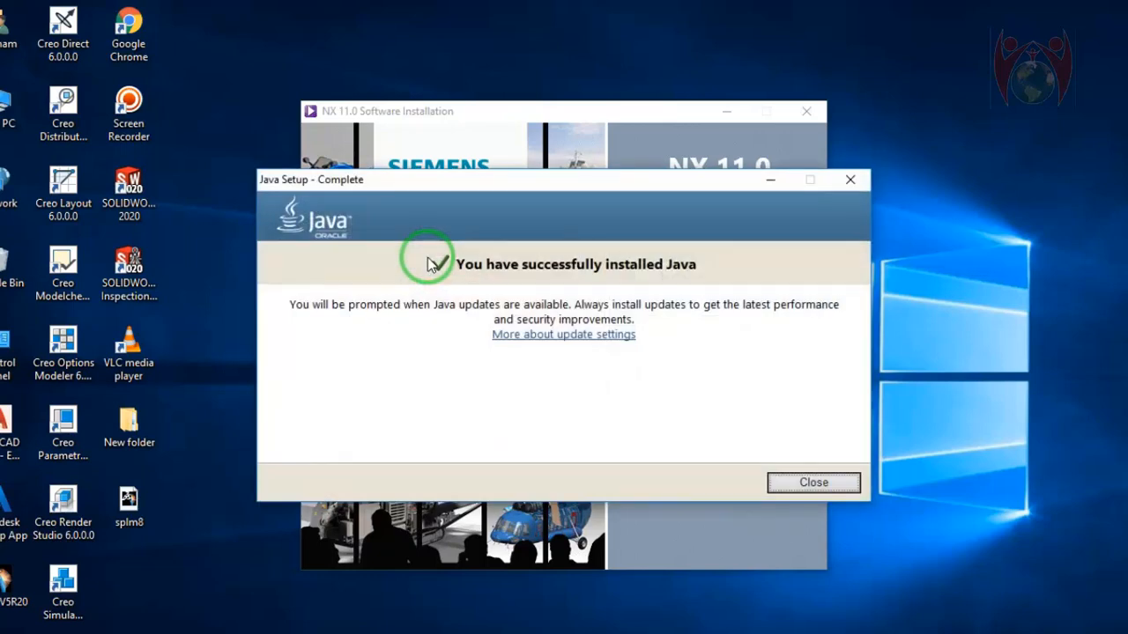
left_click(818, 487)
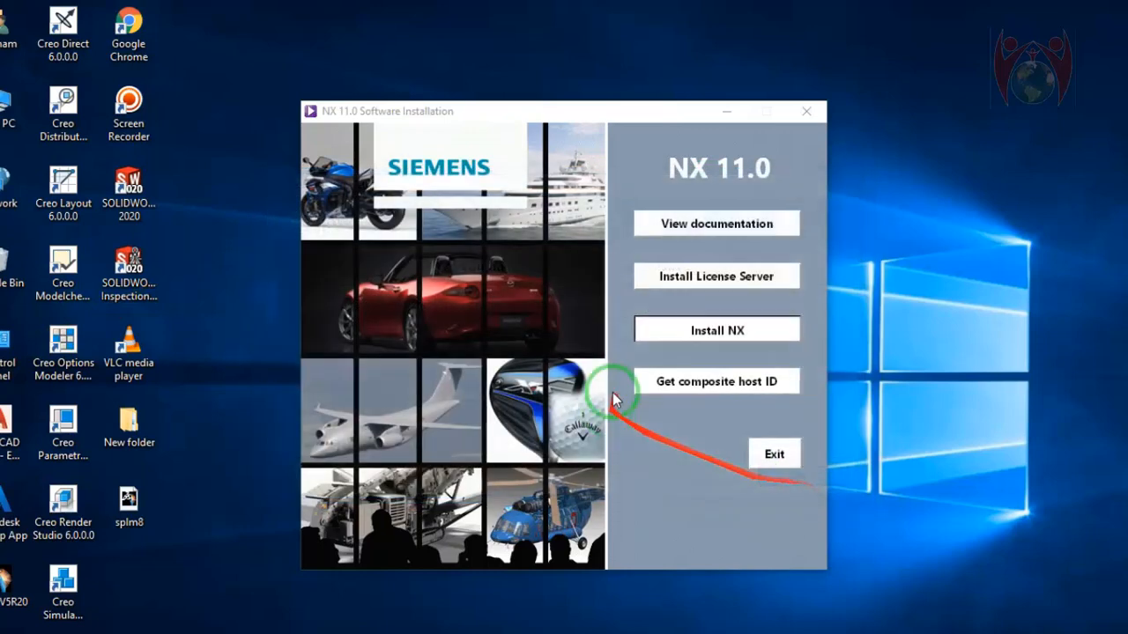
Step: Start the license server installation from the NX 11.0 launcher, keep English as the language, and continue past the introduction
left_click(775, 278)
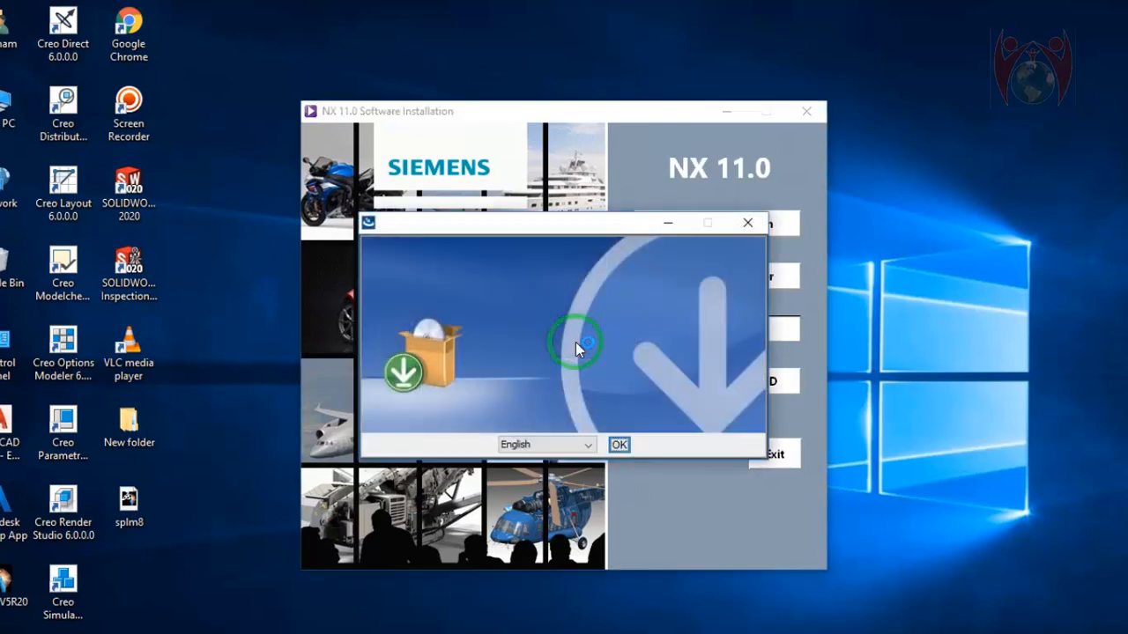
left_click(621, 443)
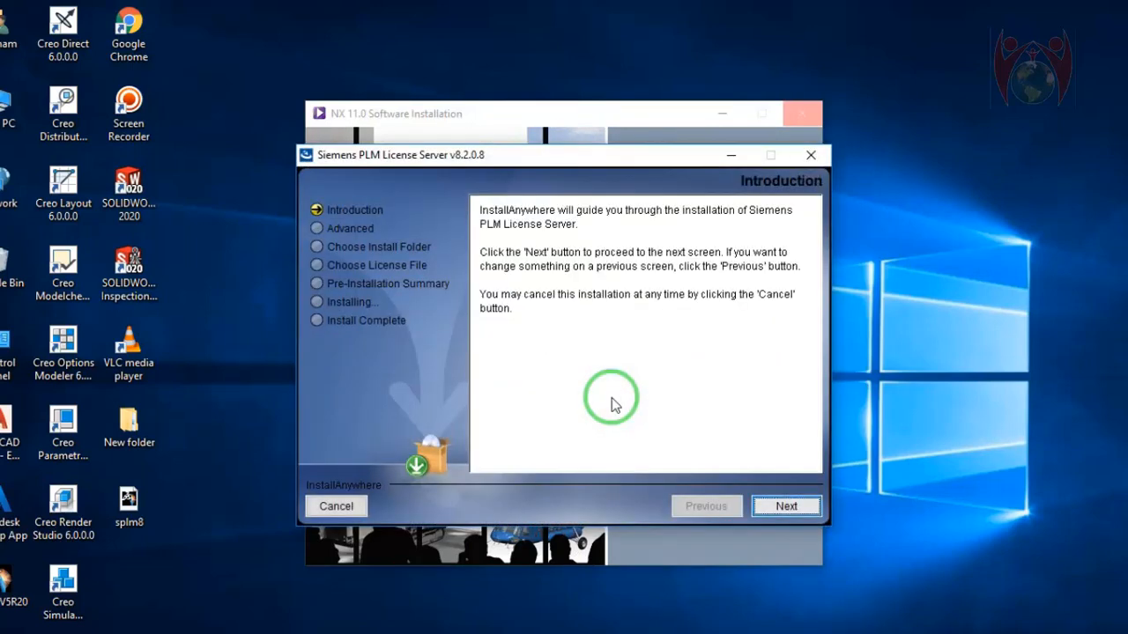
left_click(769, 507)
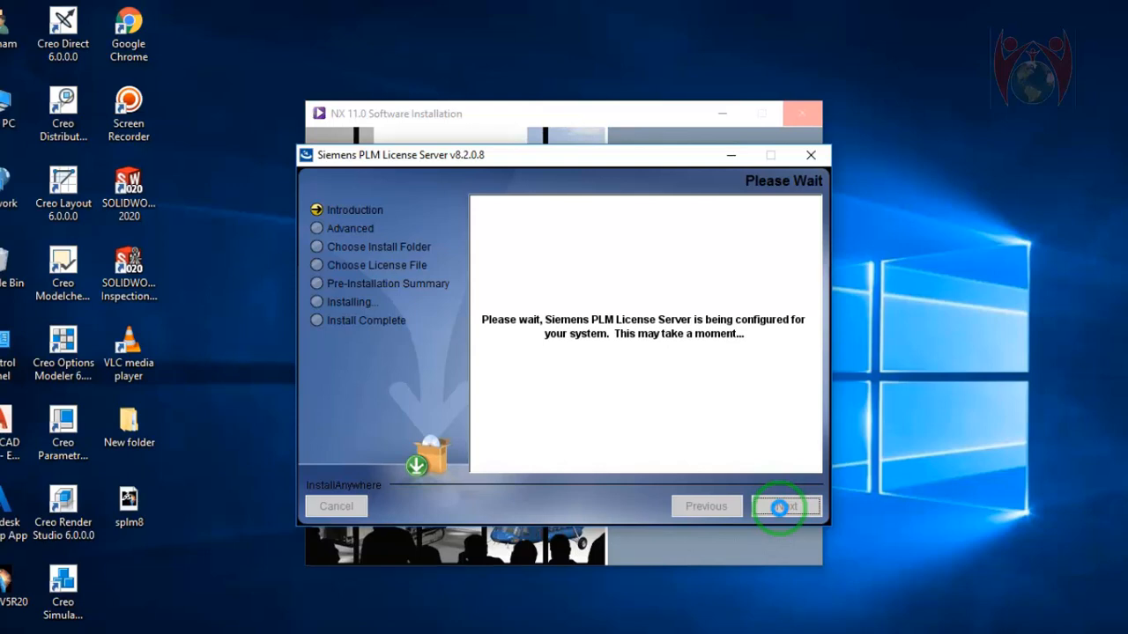
Step: Eject the Seagate Expansion external drive (G:) from the computer
left_click(968, 630)
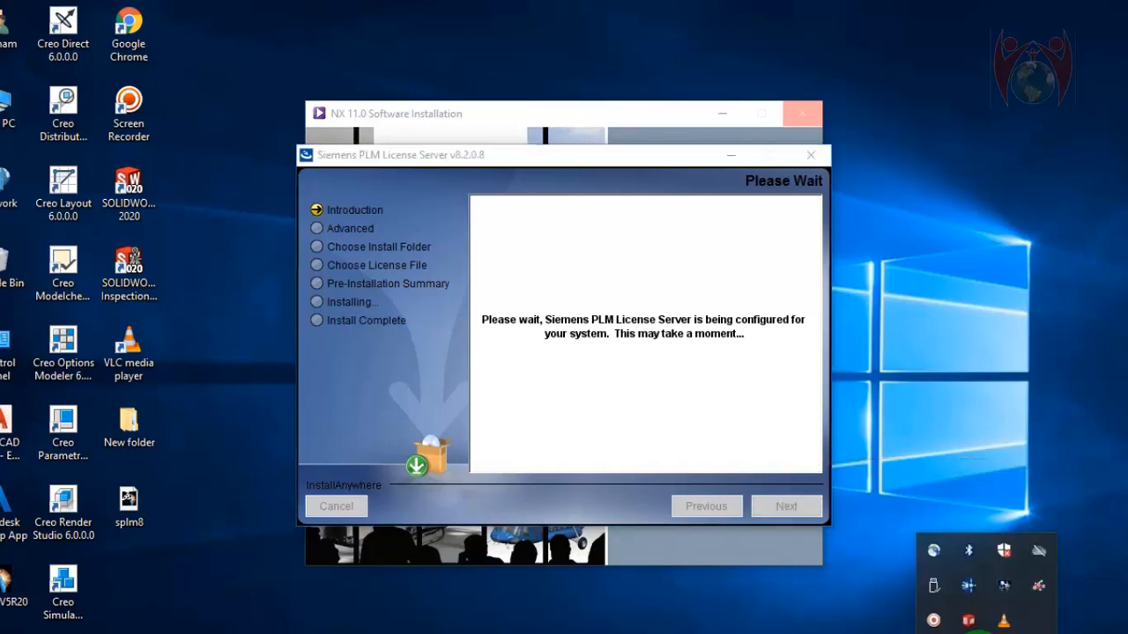
left_click(933, 585)
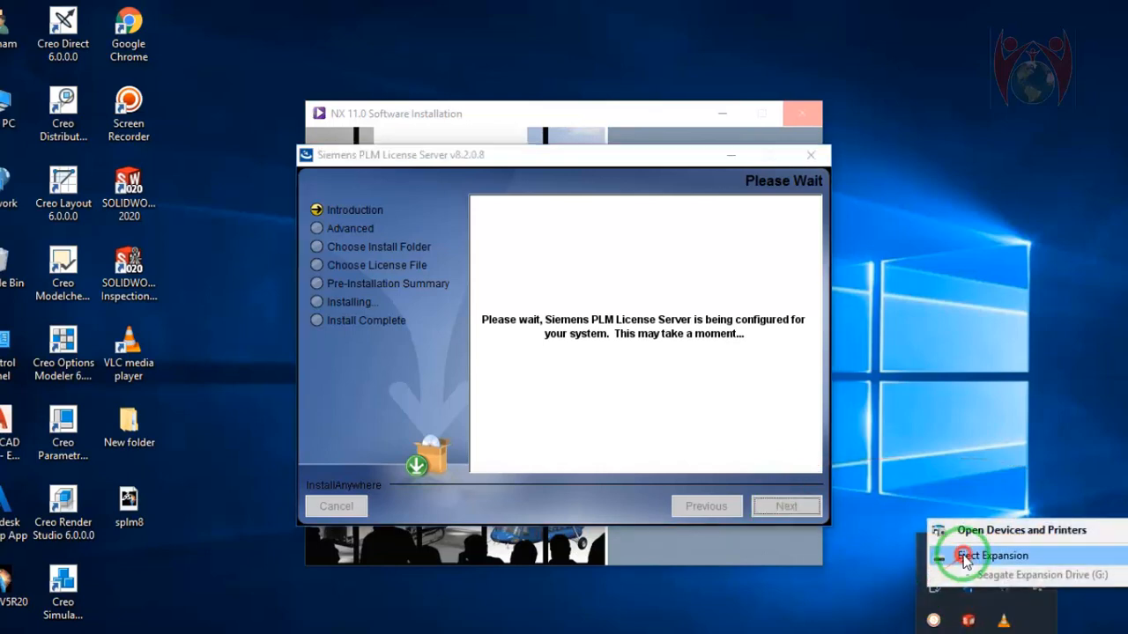
left_click(964, 556)
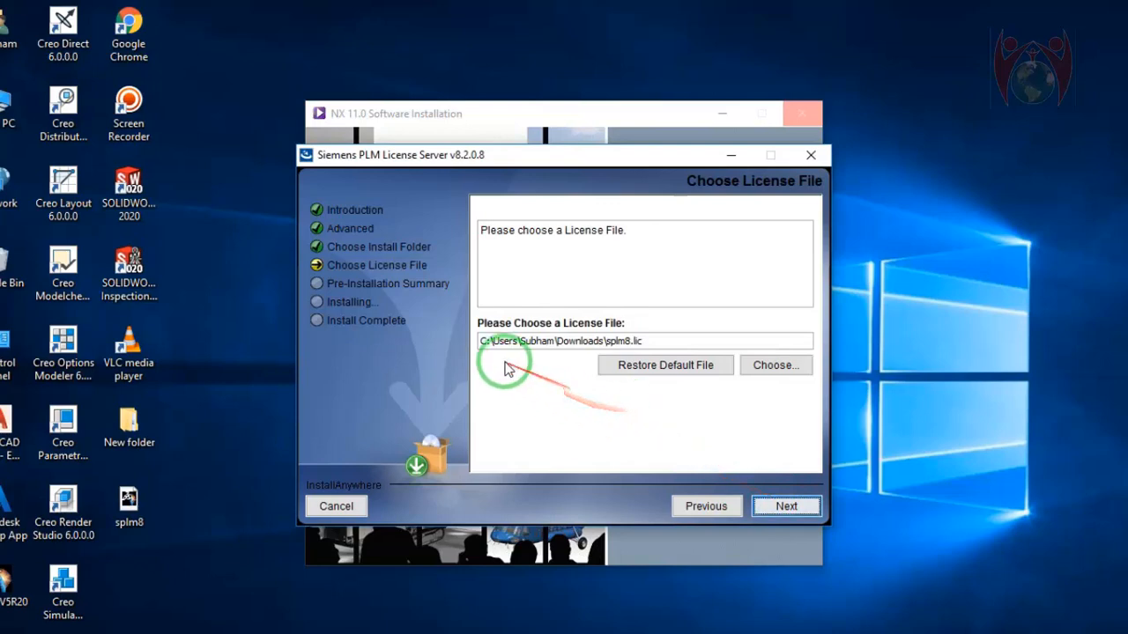
Step: Choose splm8.lic on the desktop as the license file and start installing the Siemens PLM License Server
left_click(764, 369)
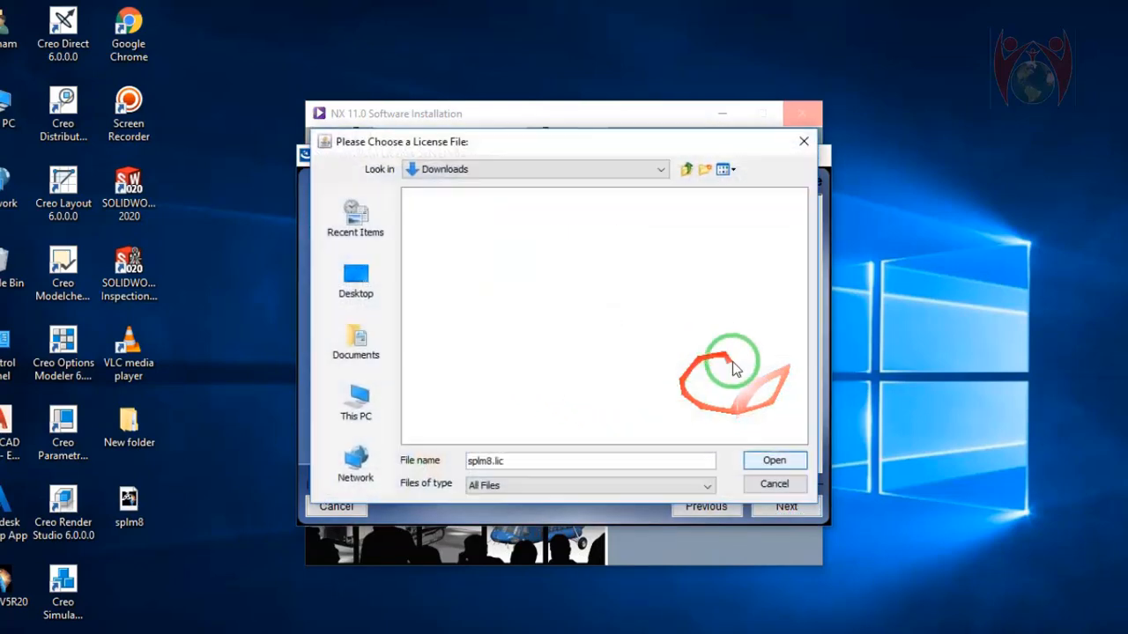
left_click(355, 280)
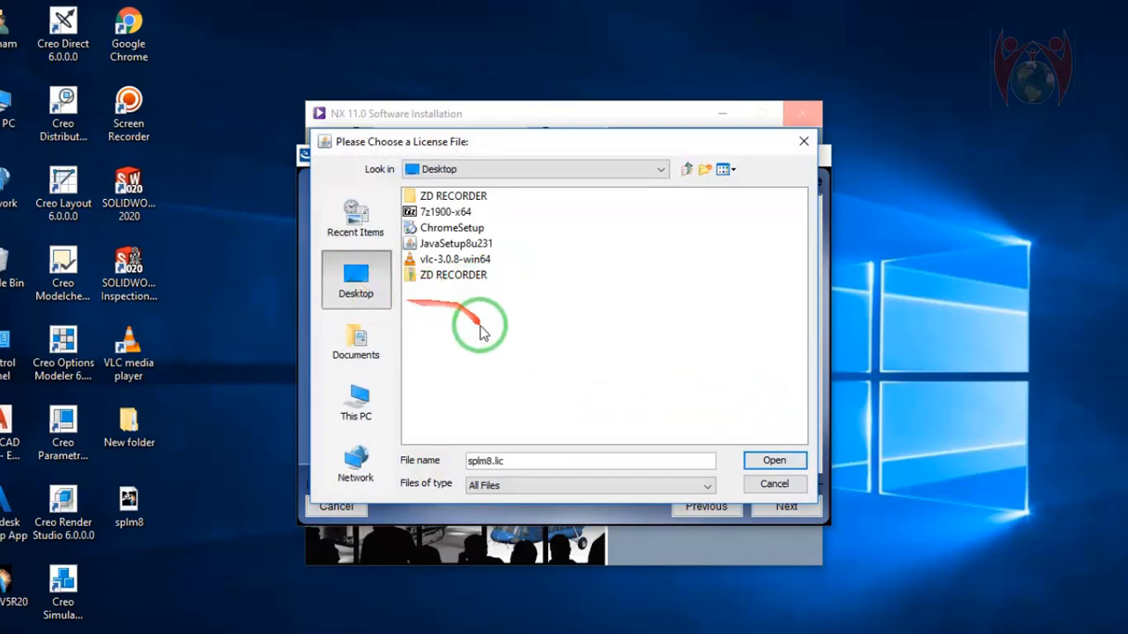
left_click(753, 462)
left_click(781, 505)
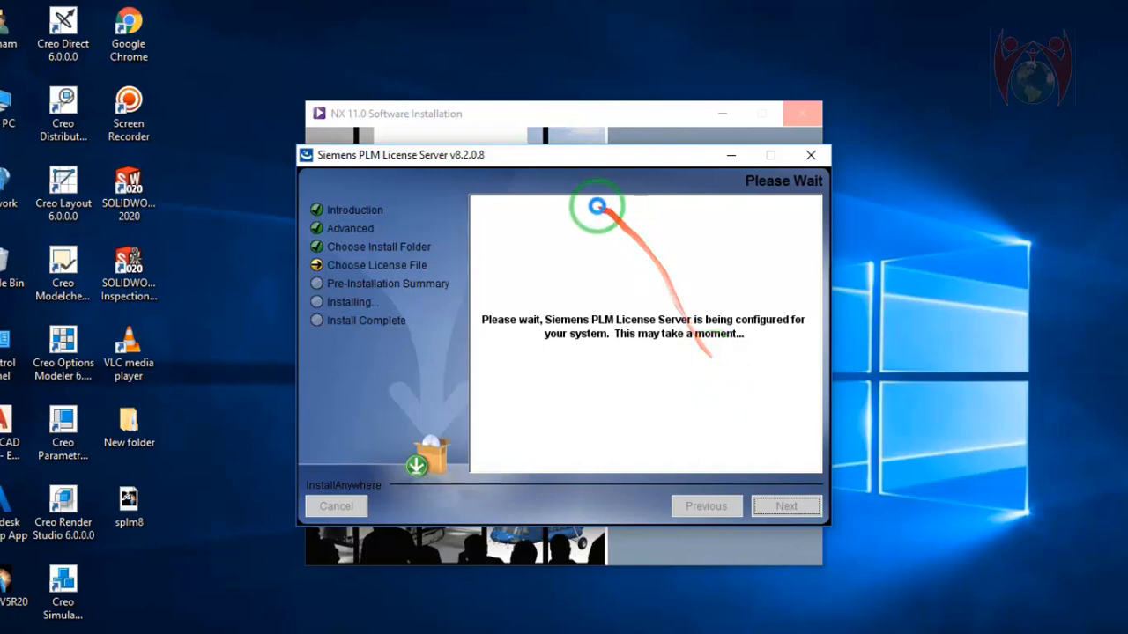
left_click_drag(528, 156, 278, 153)
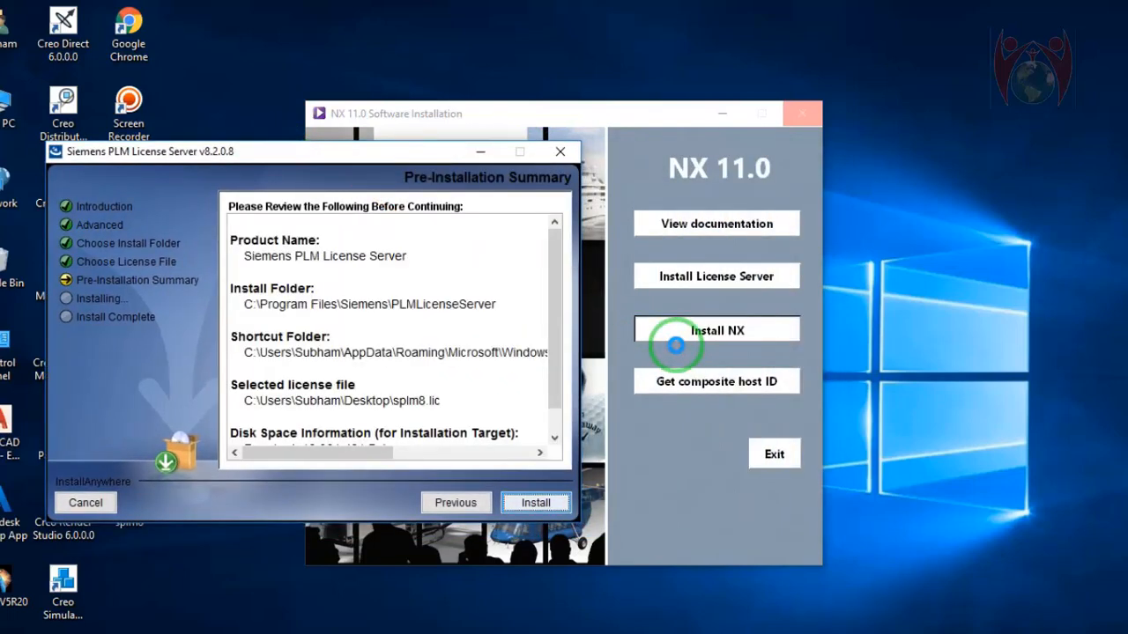
left_click(535, 502)
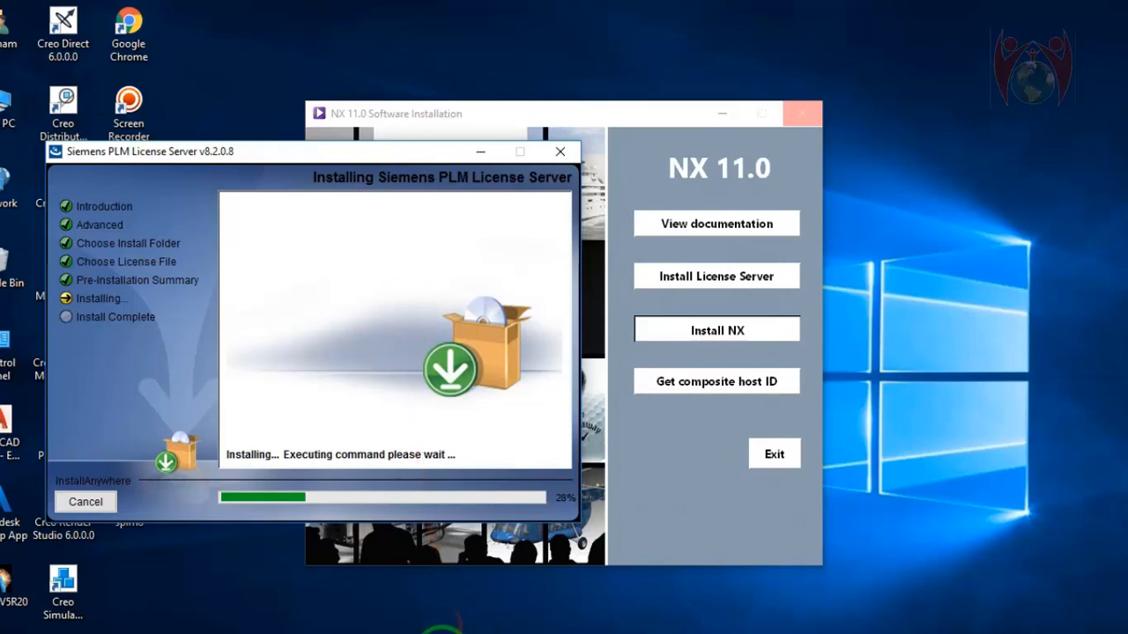
Step: Switch to File Explorer and examine the contents of the NX 11.0 and PLMLicenseServer folders inside _SolidSQUAD_
mouse_move(409, 631)
left_click(502, 608)
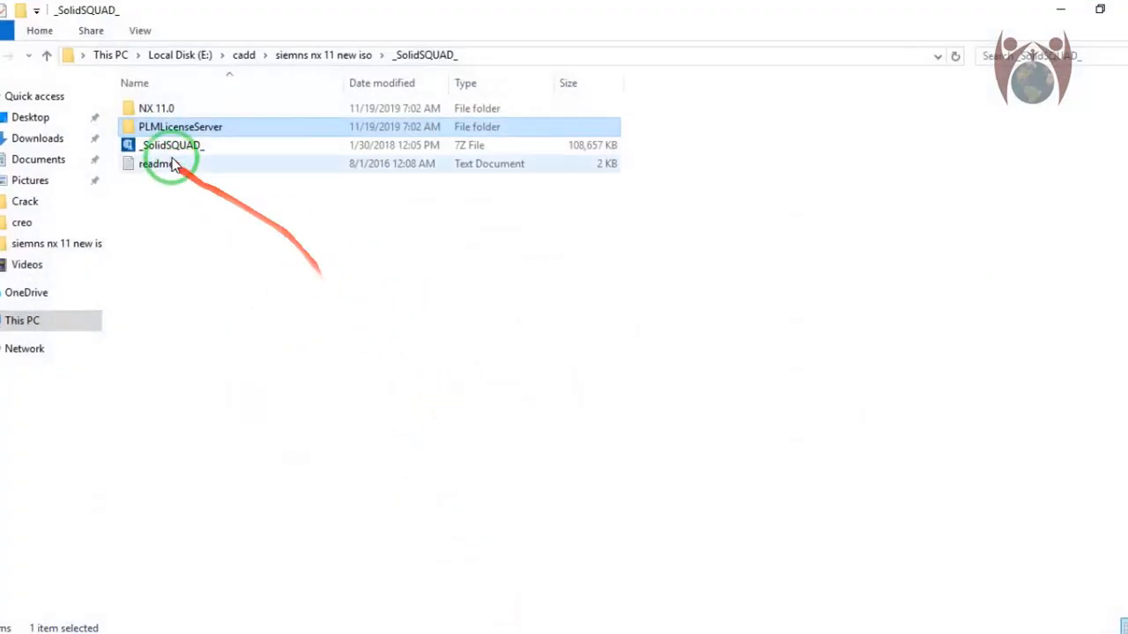
left_click(647, 623)
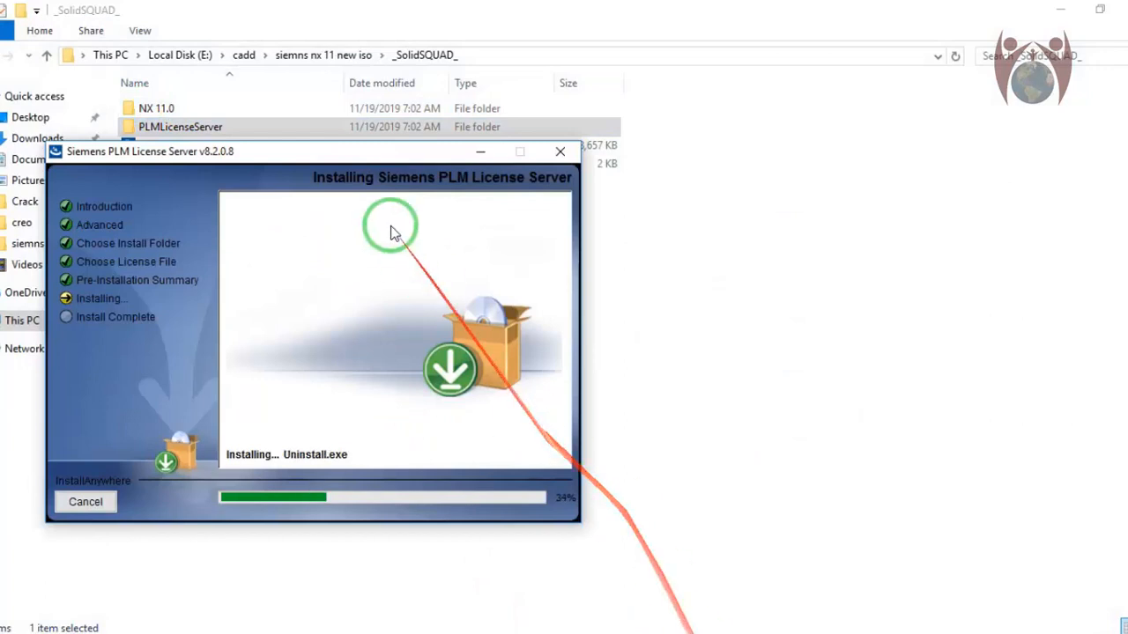
left_click_drag(344, 159, 727, 205)
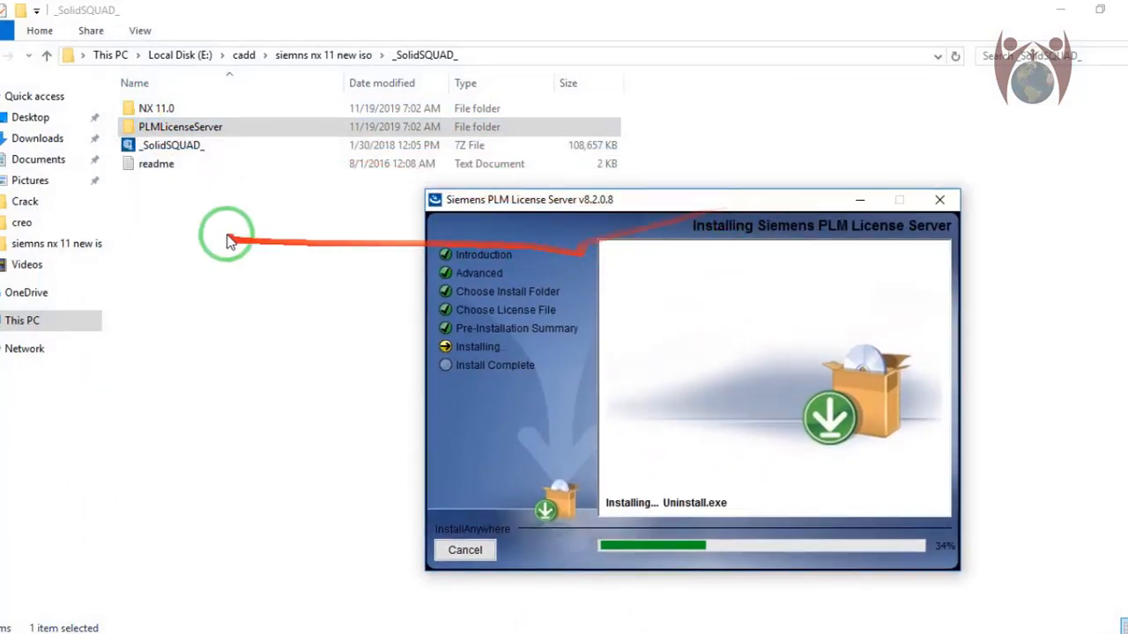
left_click(167, 126)
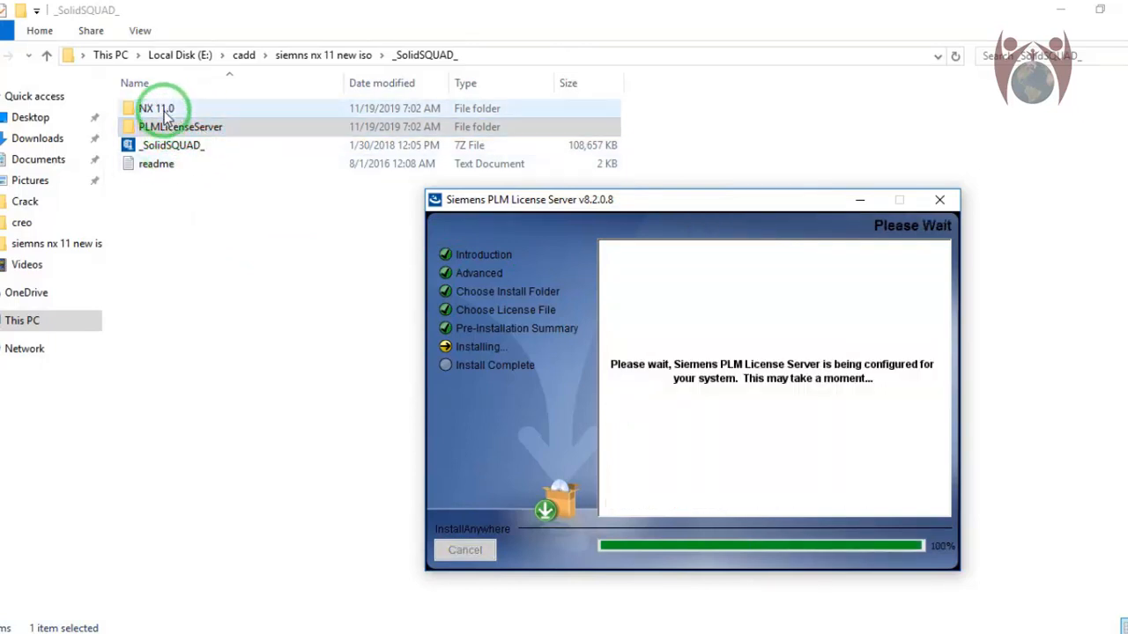
double_click(163, 113)
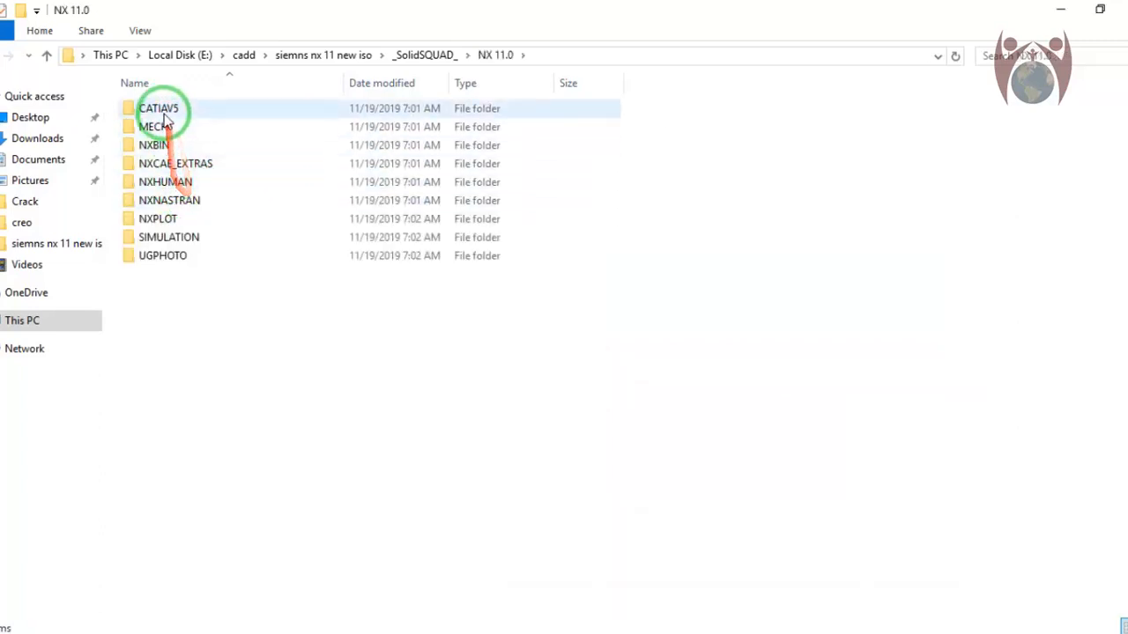
left_click(48, 60)
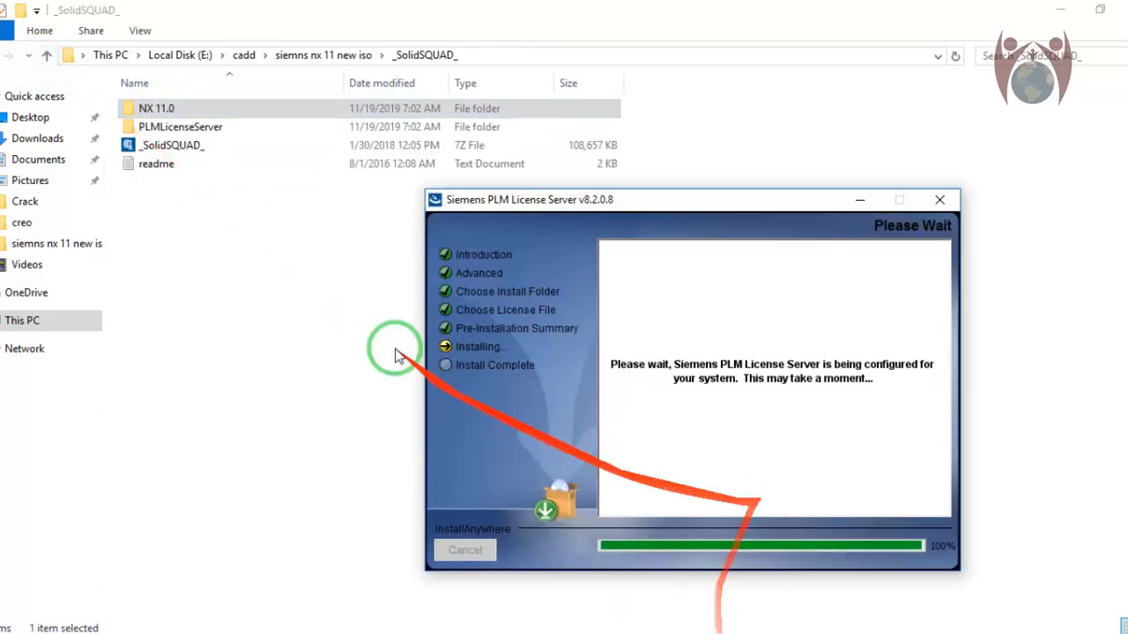
double_click(181, 129)
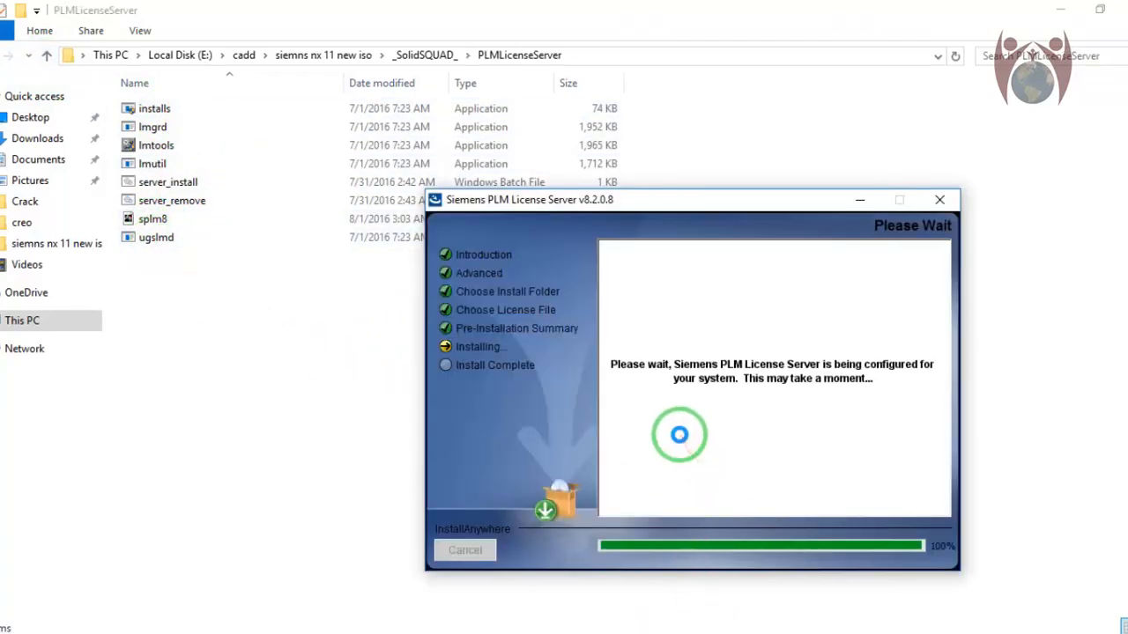
Step: Turn Wi-Fi off in the Windows network settings and put the Settings window away
left_click(1081, 624)
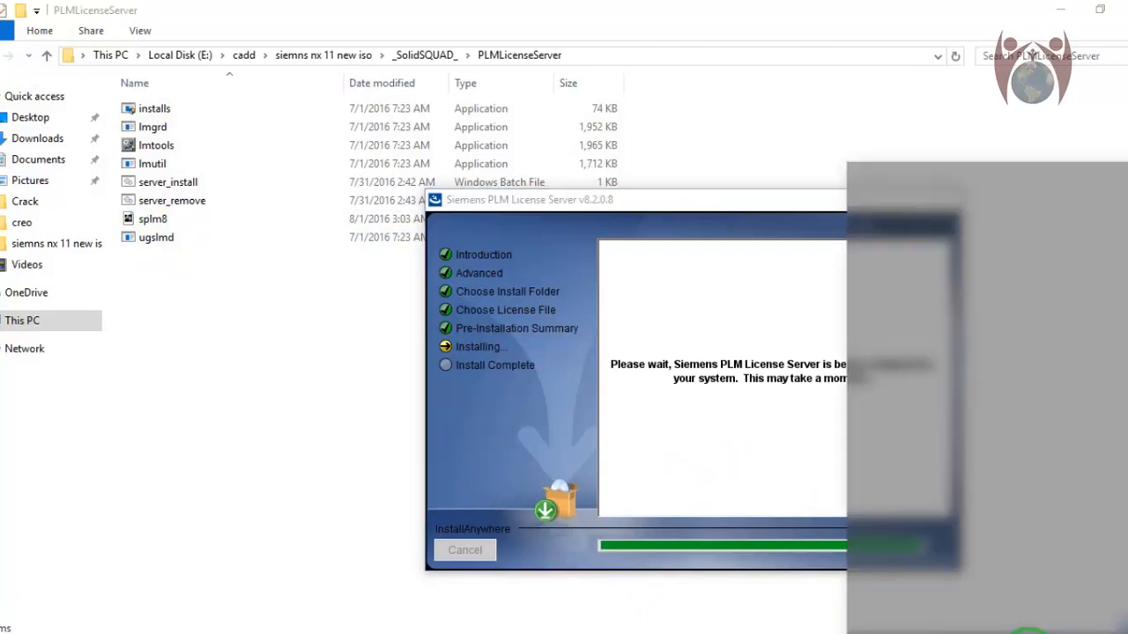
left_click(870, 601)
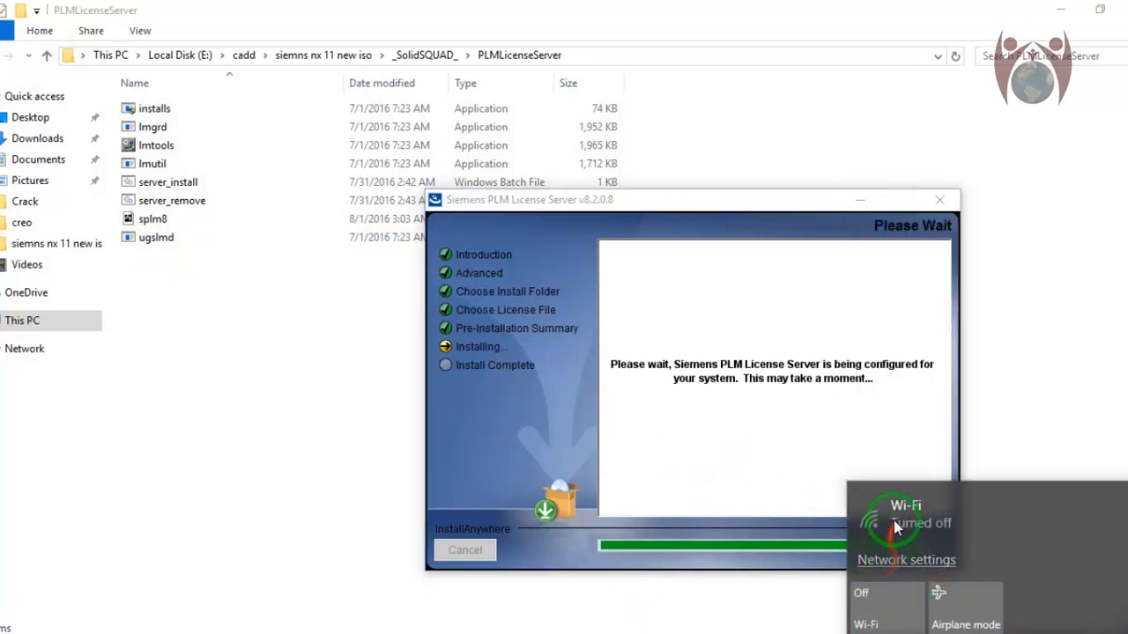
left_click(870, 599)
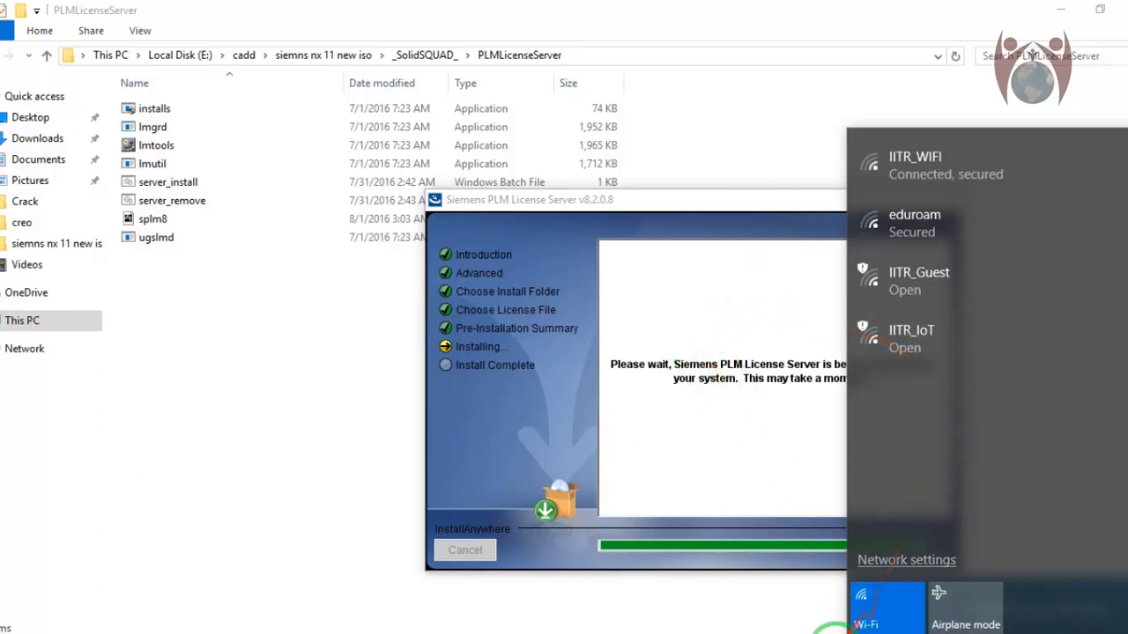
left_click(898, 561)
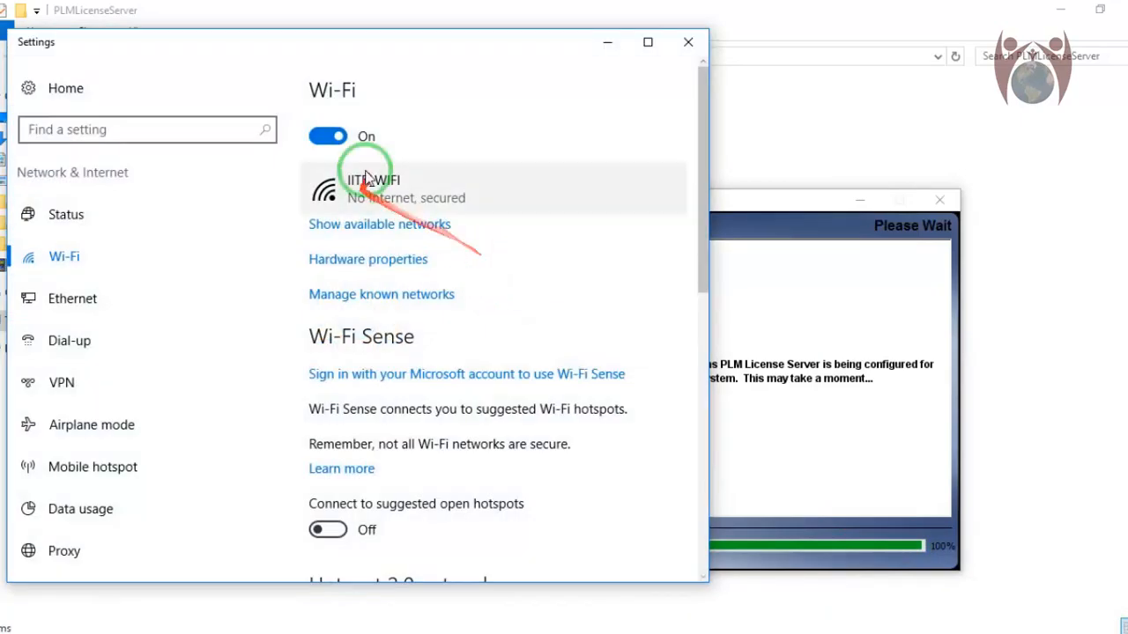
left_click(329, 136)
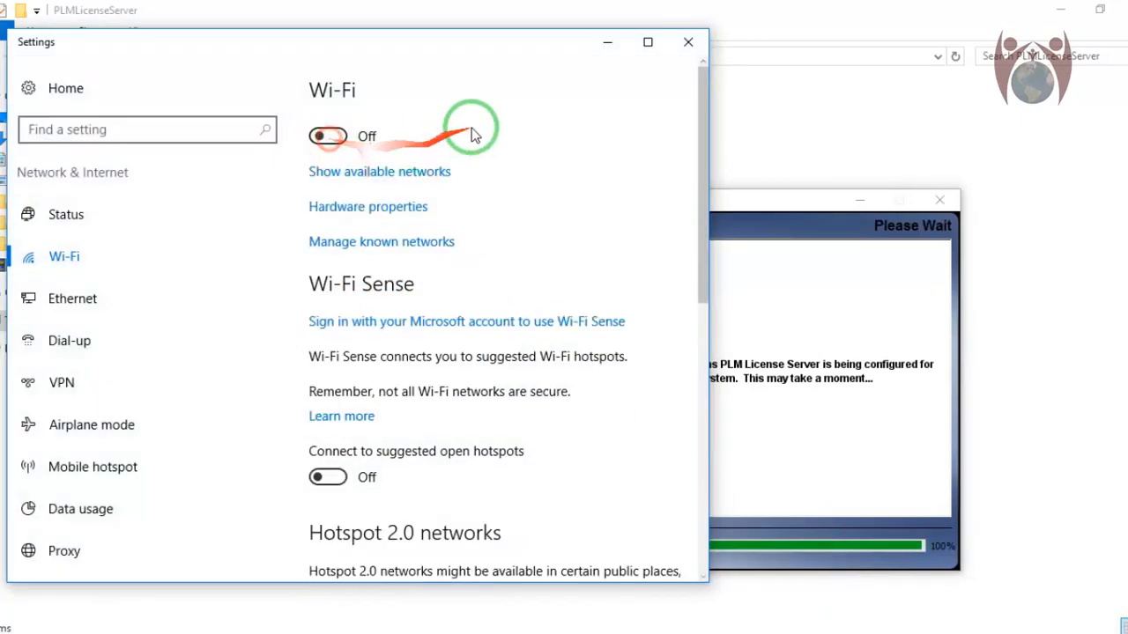
left_click(620, 45)
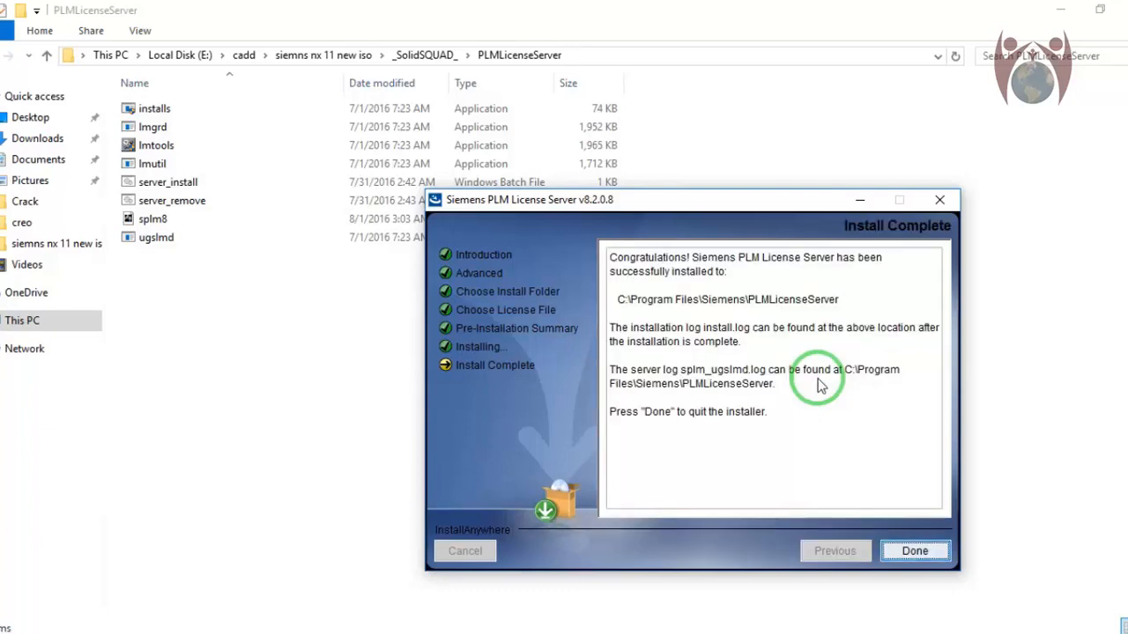
Step: Finish the license server installer and copy the ugslmd application from the PLMLicenseServer folder inside _SolidSQUAD_
left_click(912, 551)
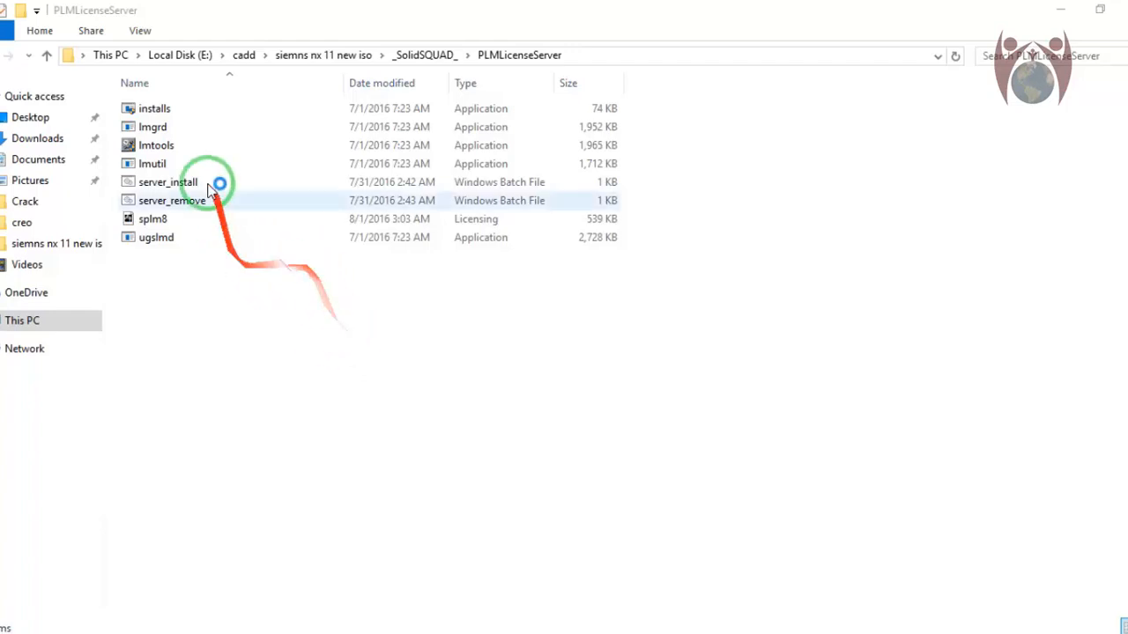
left_click(46, 55)
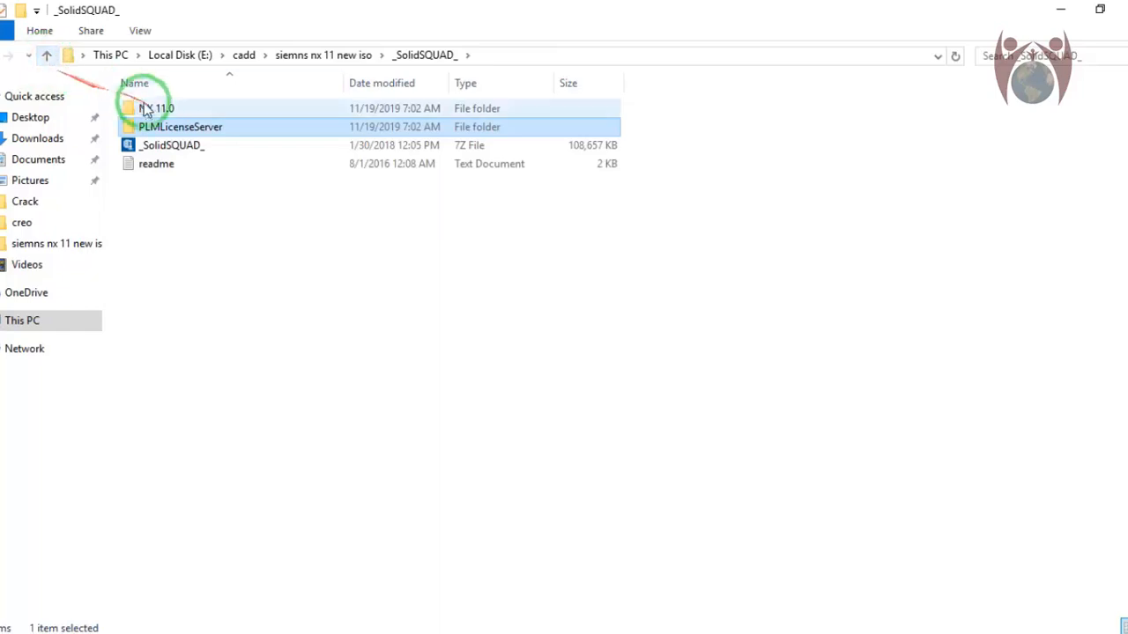
left_click(47, 56)
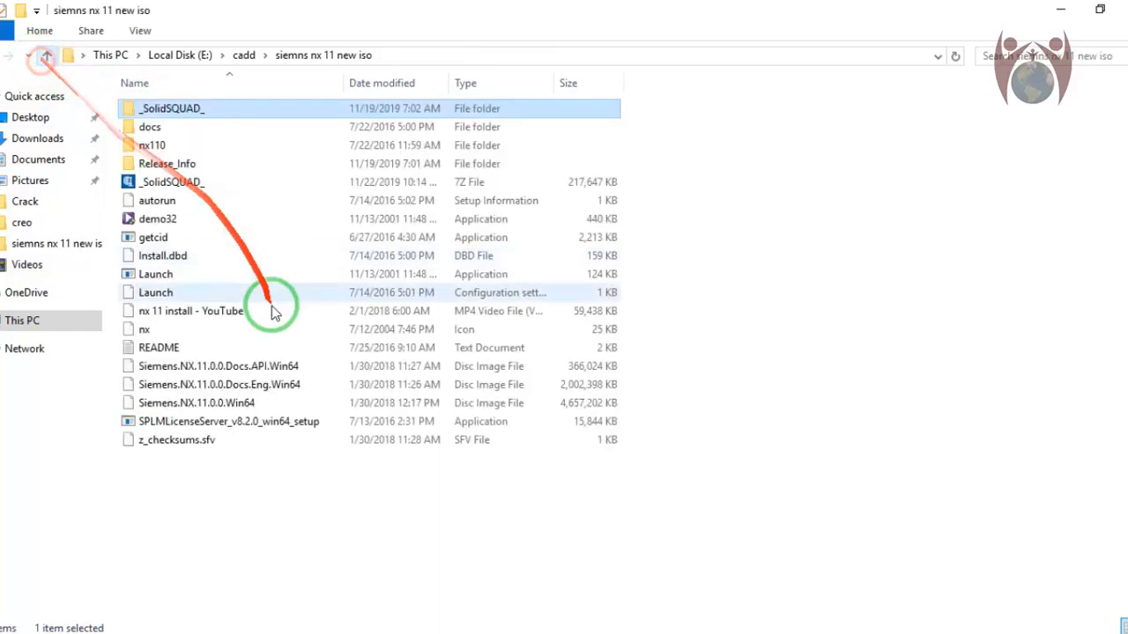
double_click(196, 111)
double_click(189, 132)
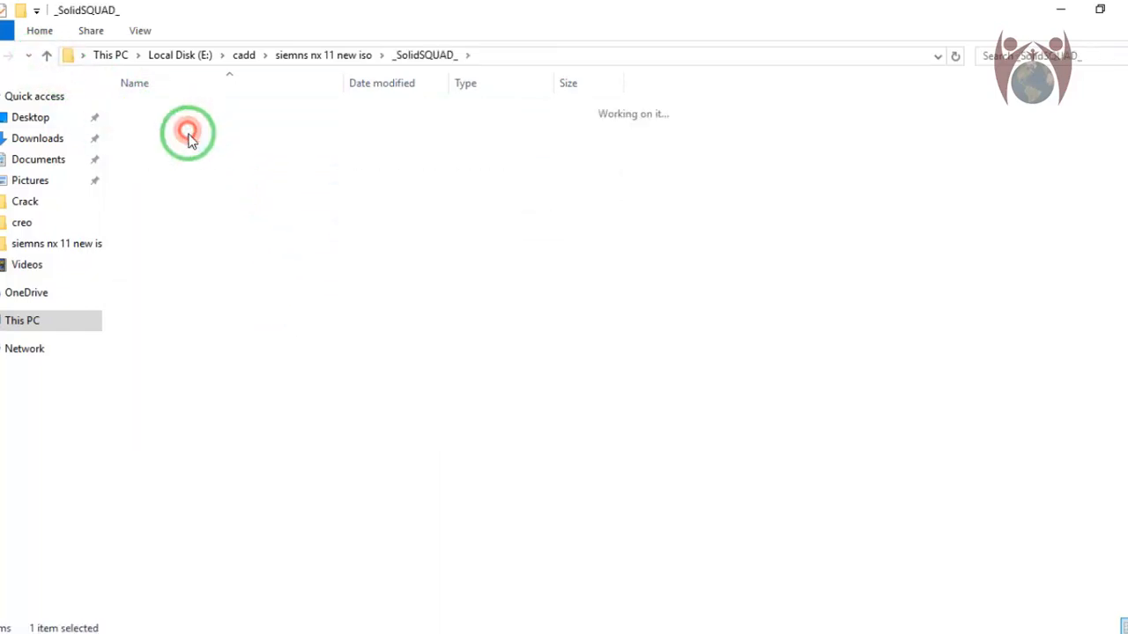
left_click(158, 240)
right_click(159, 243)
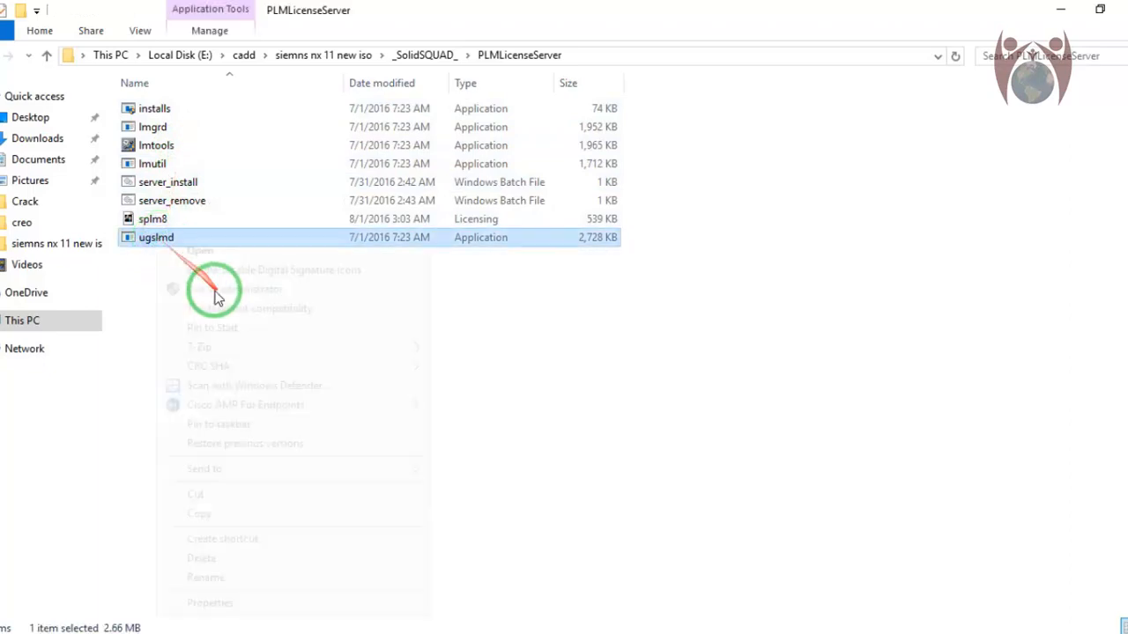
left_click(227, 514)
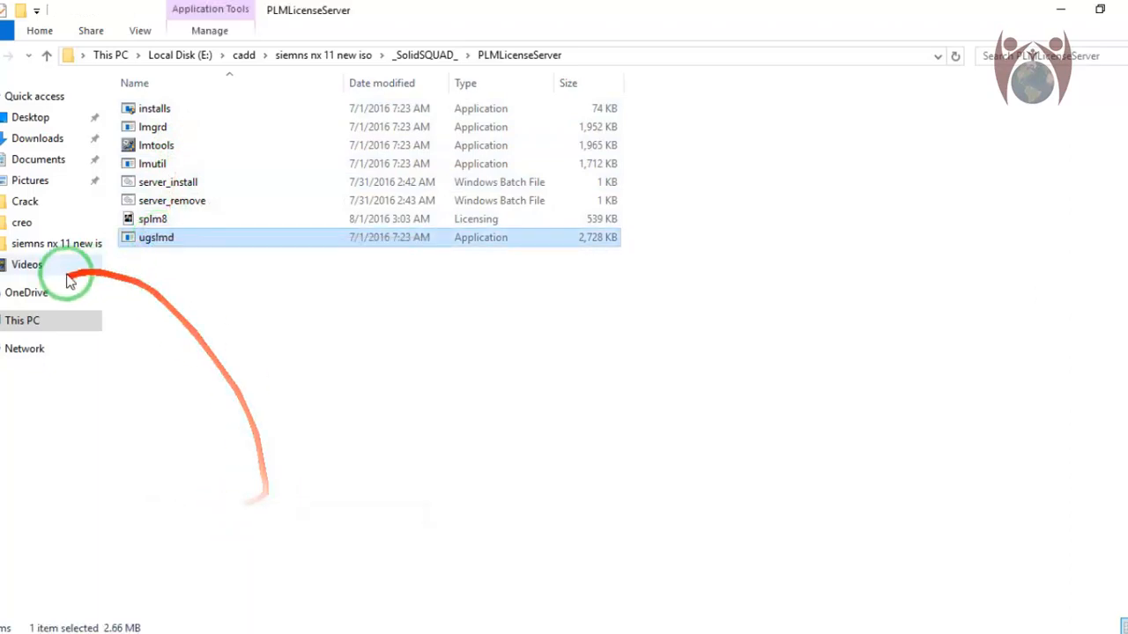
Step: Open the PLMLicenseServer folder under Program Files\Siemens on Local Disk (C:)
left_click(22, 320)
left_click(238, 253)
double_click(238, 254)
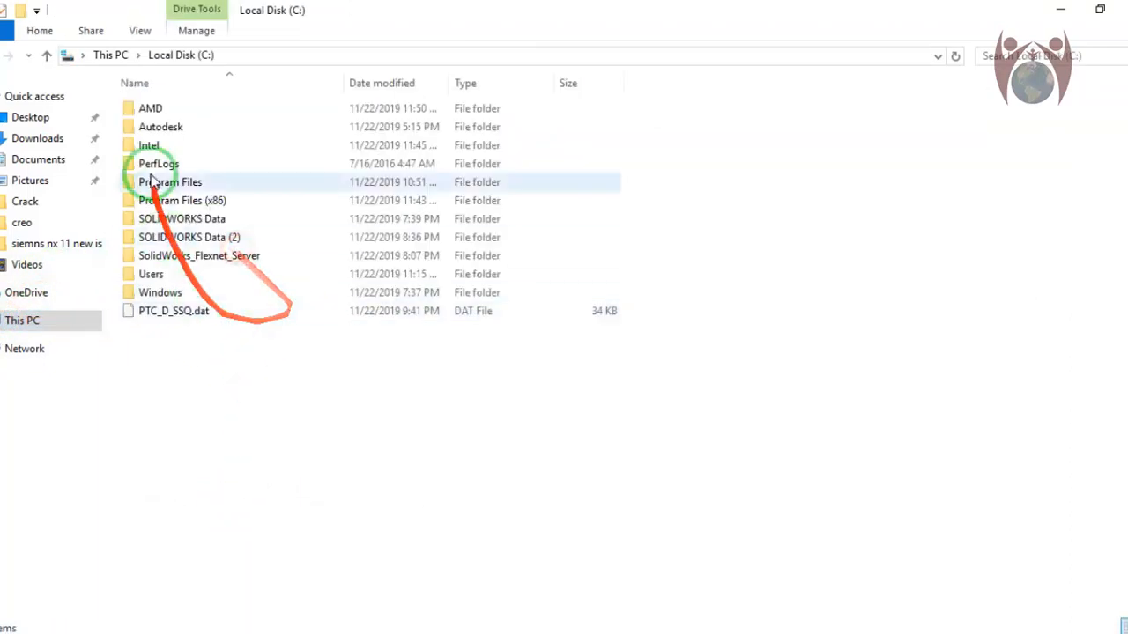
double_click(156, 184)
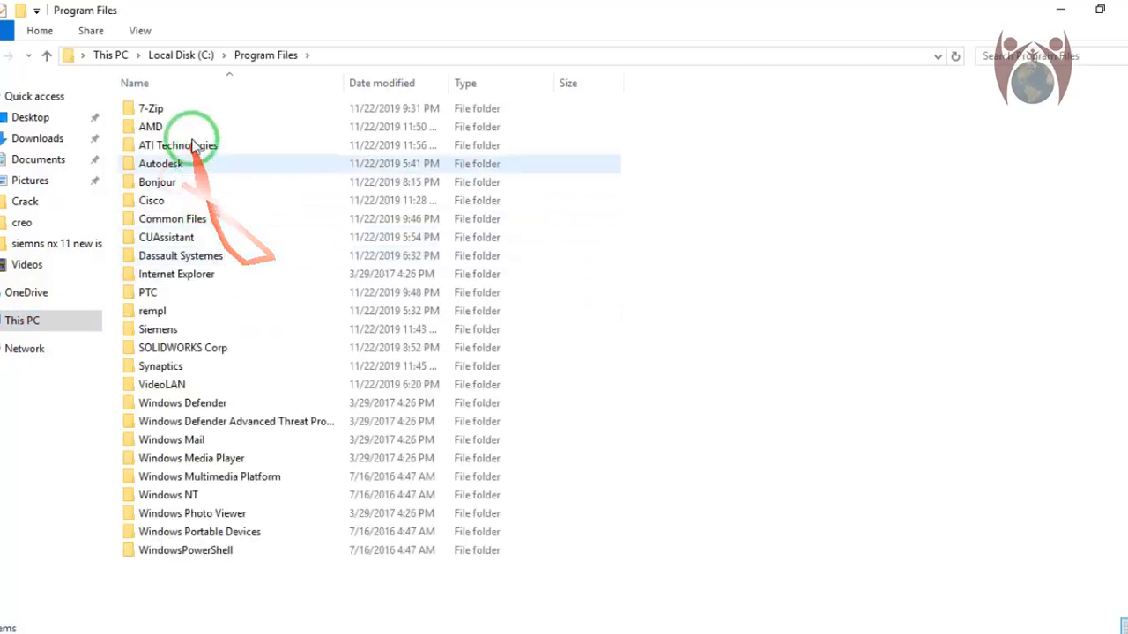
double_click(157, 330)
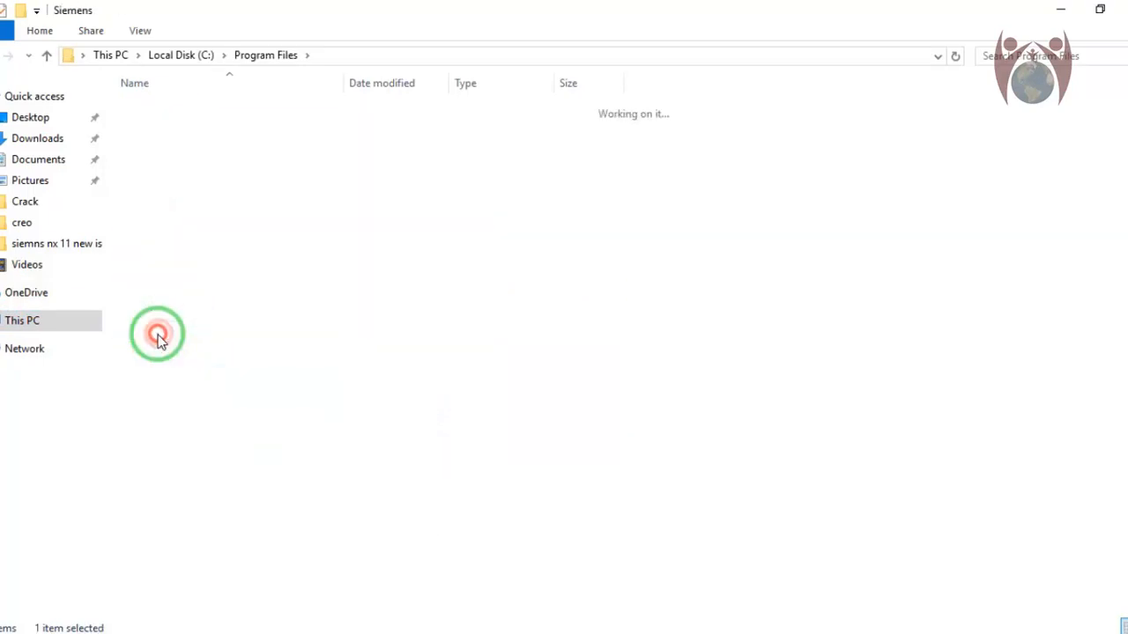
double_click(156, 126)
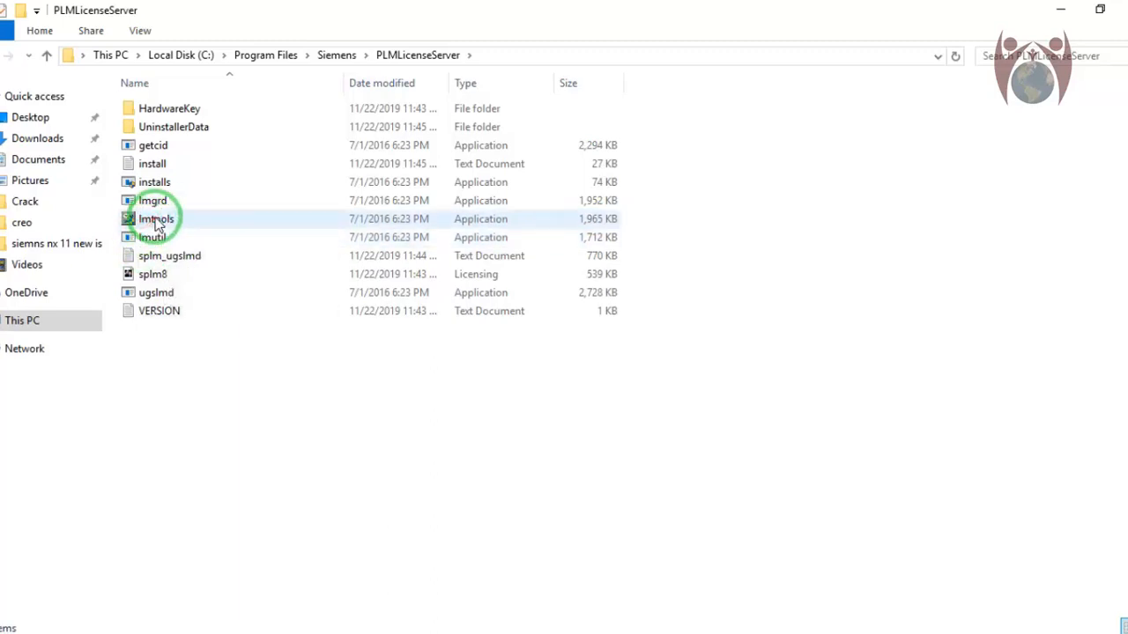
Step: Launch lmtools from the PLMLicenseServer folder and stop the Siemens PLM License Server with Force Server Shutdown enabled
left_click(157, 223)
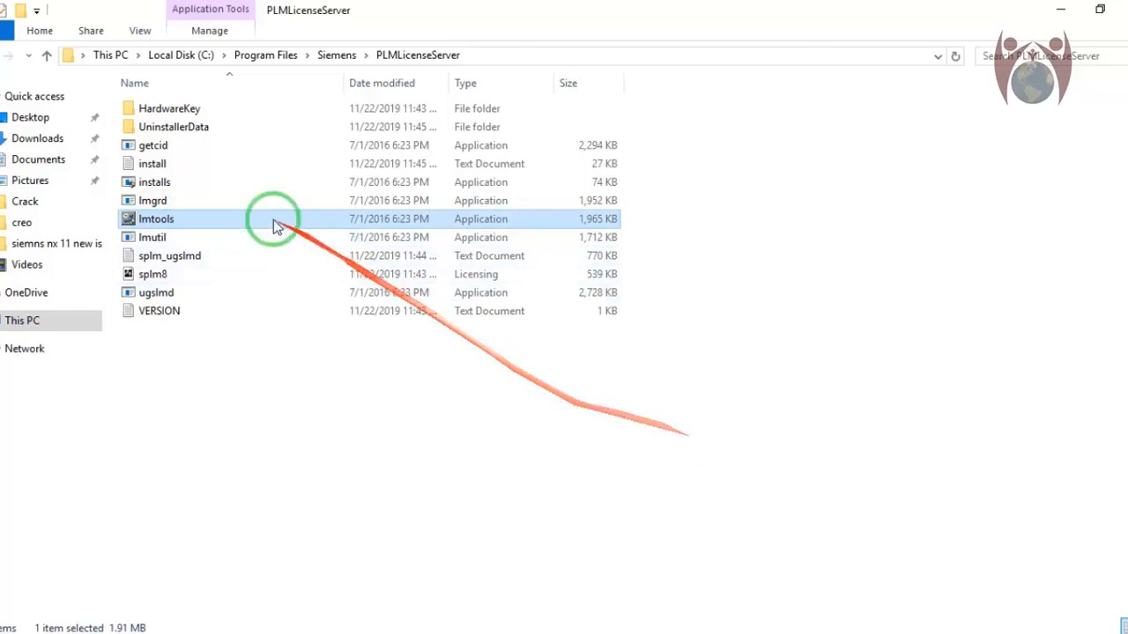
right_click(181, 220)
left_click(250, 270)
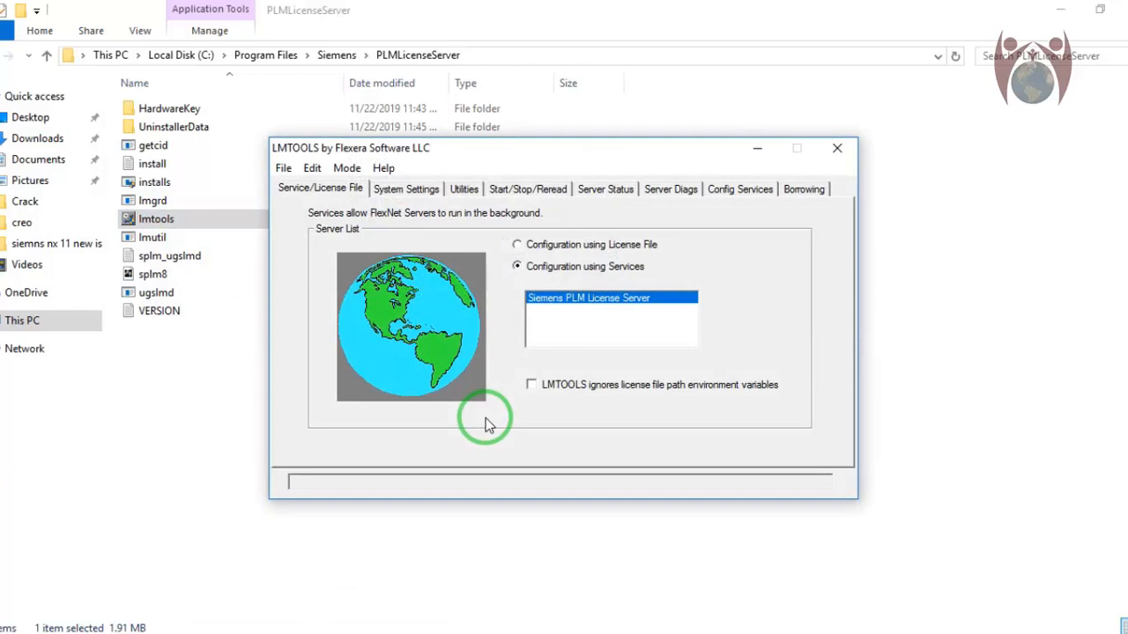
left_click(526, 190)
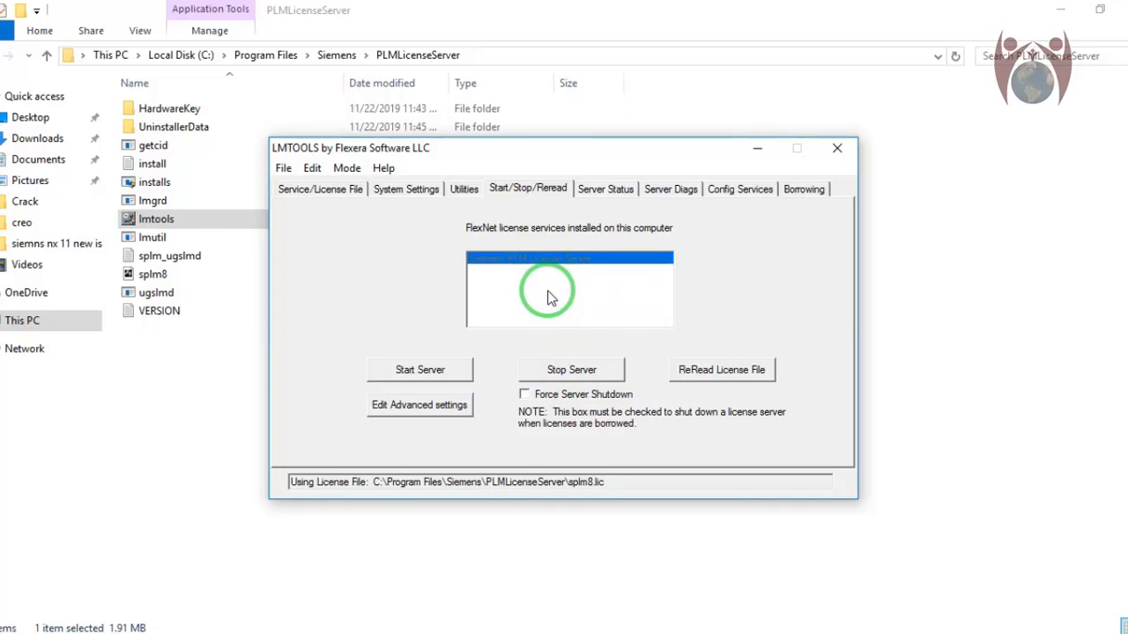
left_click(546, 394)
left_click(573, 370)
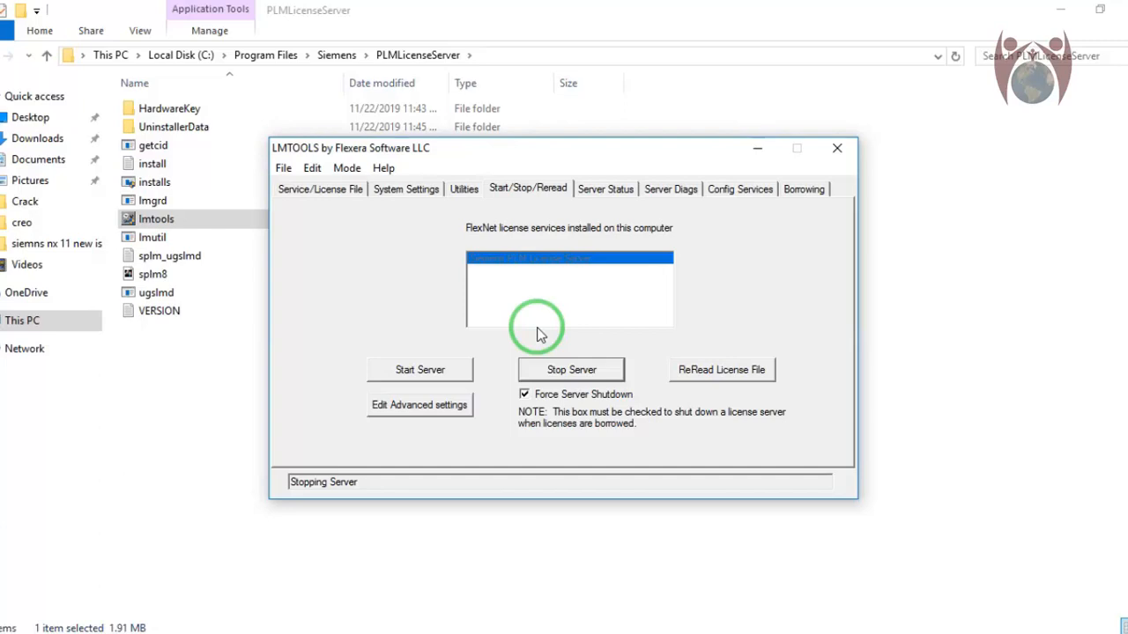
Step: Paste the copied ugslmd application into the installed PLMLicenseServer folder, replacing the existing file with administrator permission
left_click(164, 397)
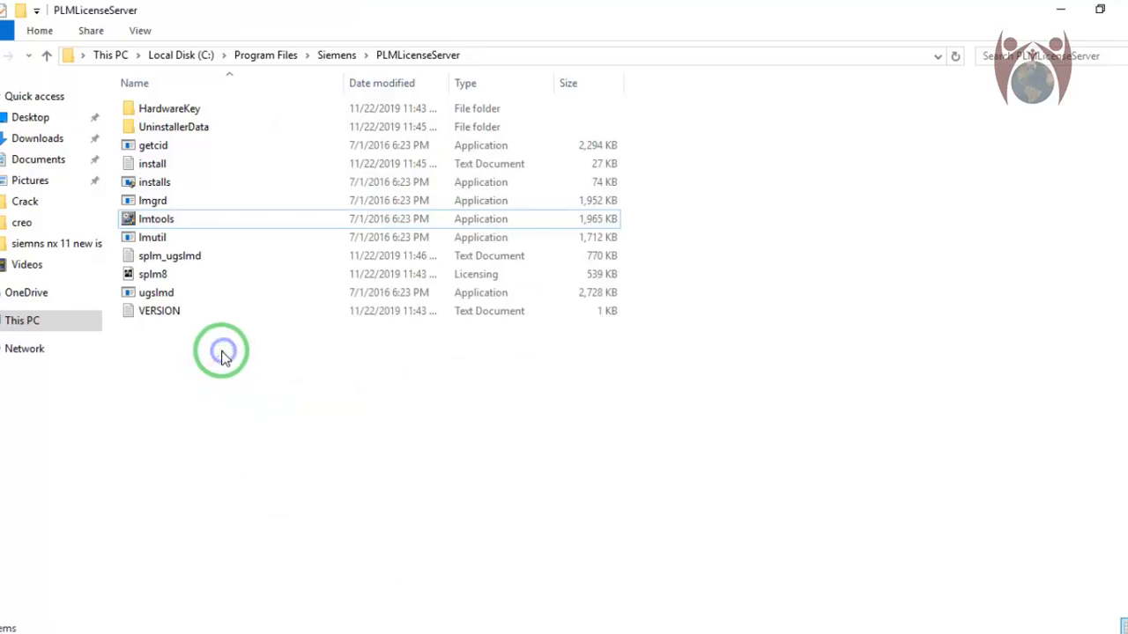
right_click(222, 355)
left_click(273, 219)
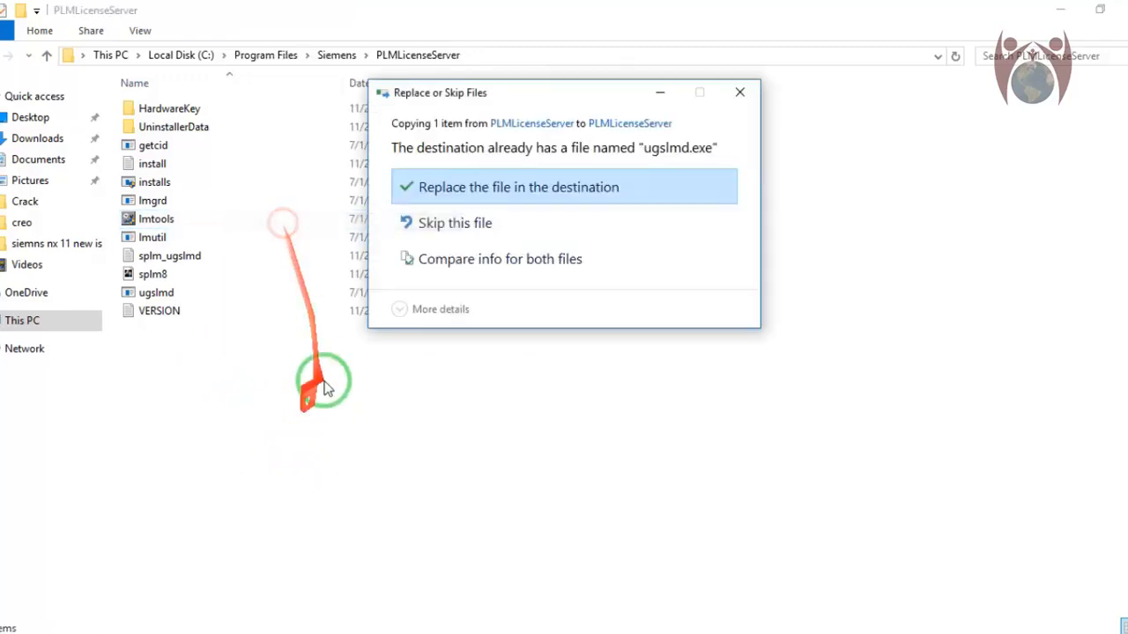
left_click(455, 188)
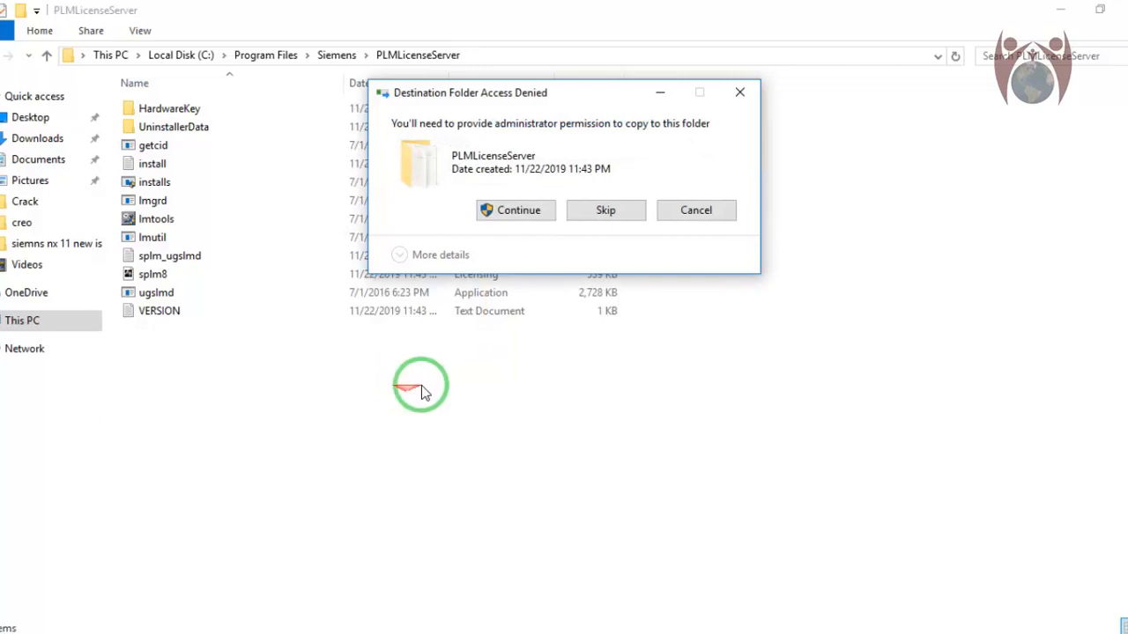
left_click(515, 210)
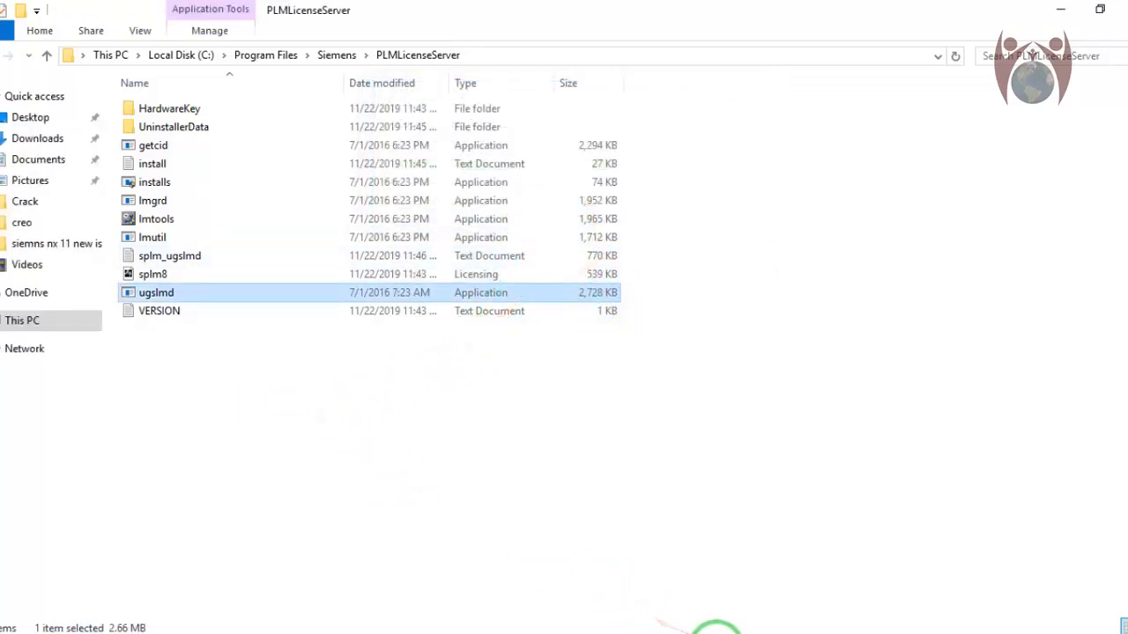
Step: Return to LMTOOLS, start the license server again and close LMTOOLS
left_click(717, 633)
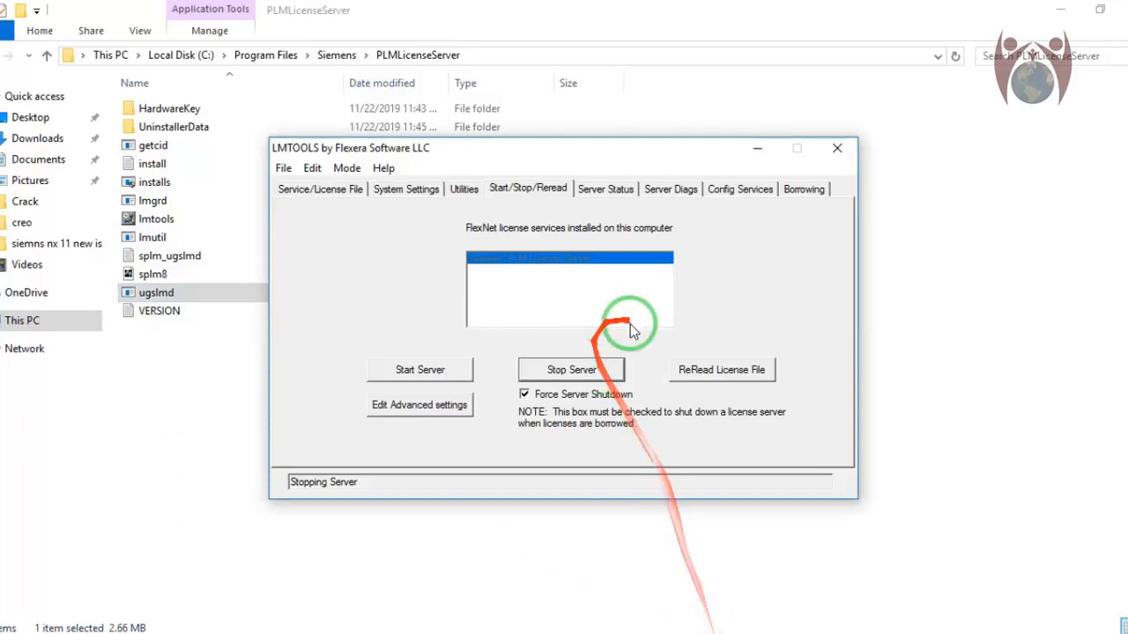
left_click(419, 370)
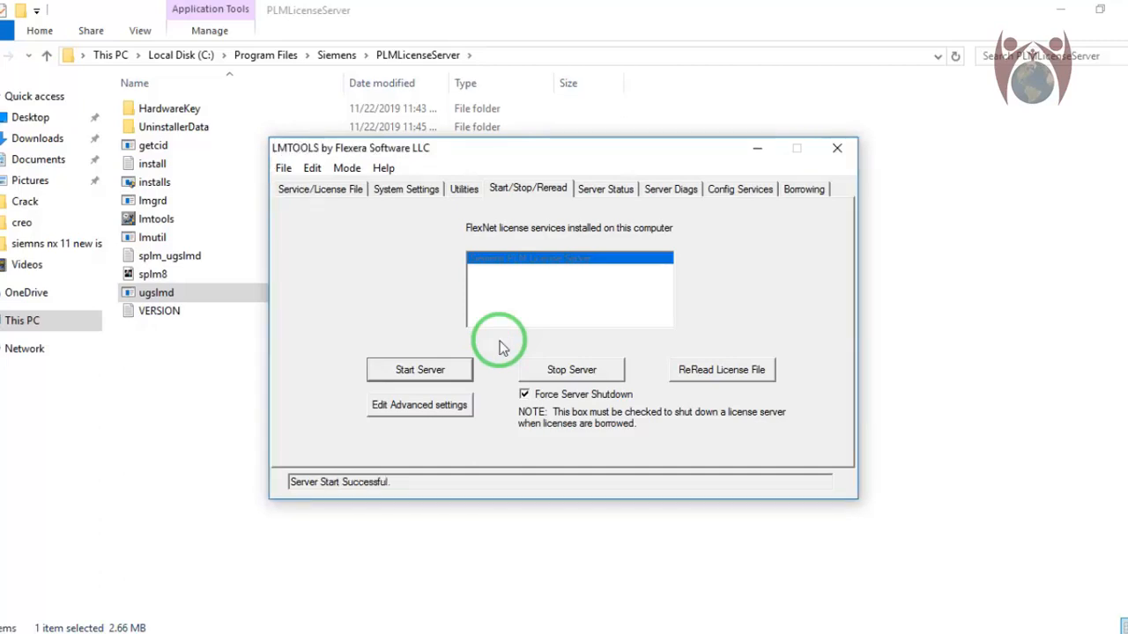
left_click(834, 150)
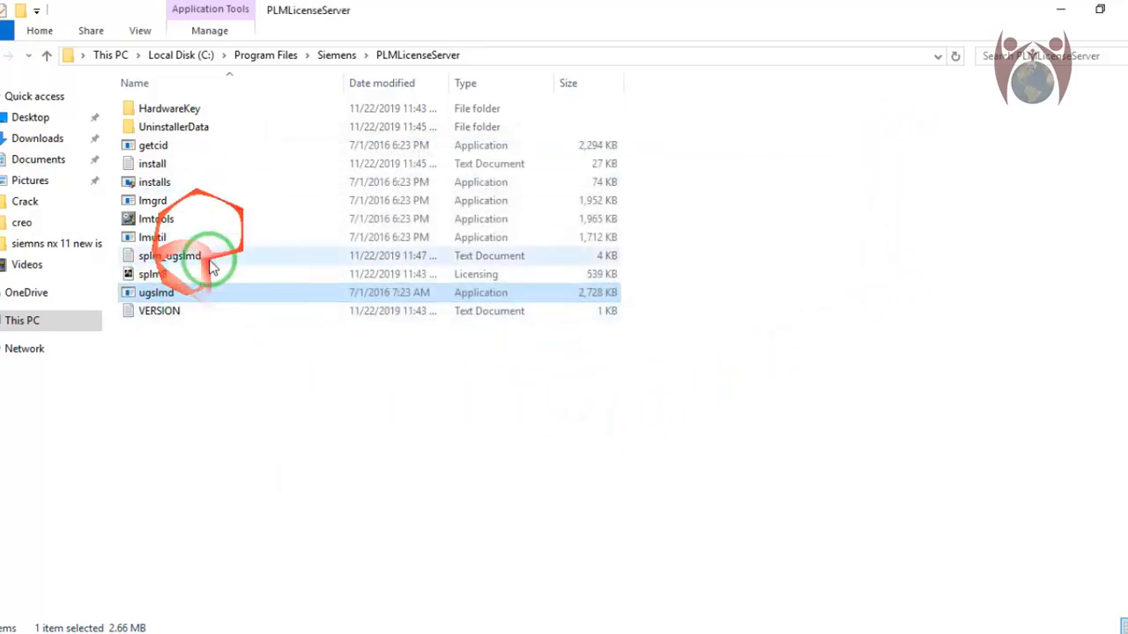
Step: Copy all folders, CATIAV5 through UGPHOTO, from _SolidSQUAD_\NX 11.0 inside the siemns nx 11 new iso folder on drive E
left_click(48, 59)
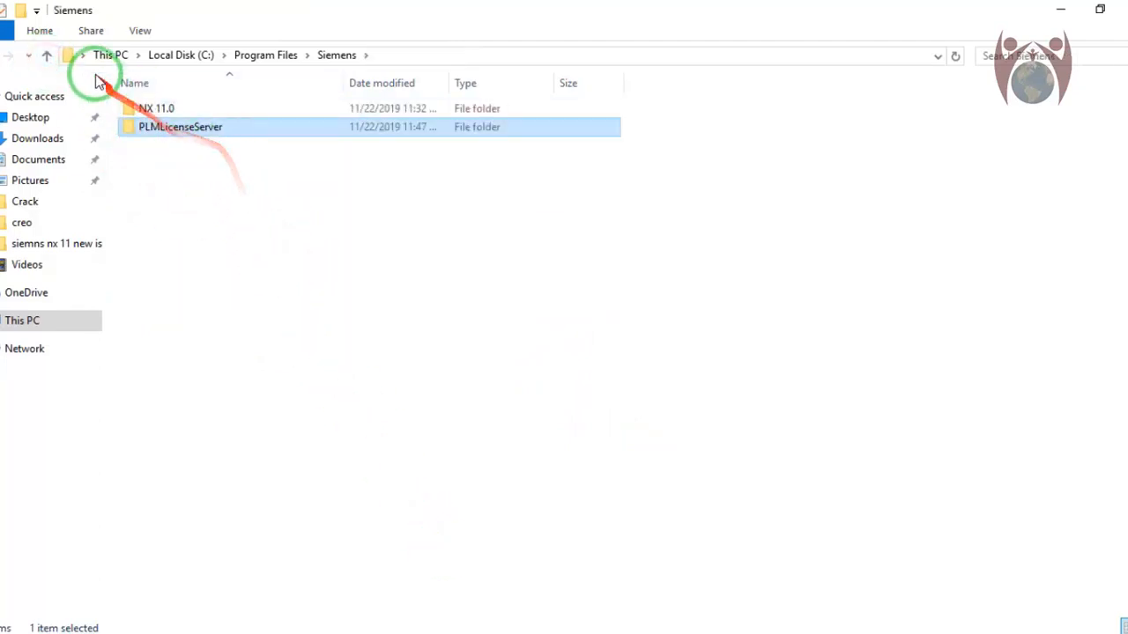
left_click(47, 55)
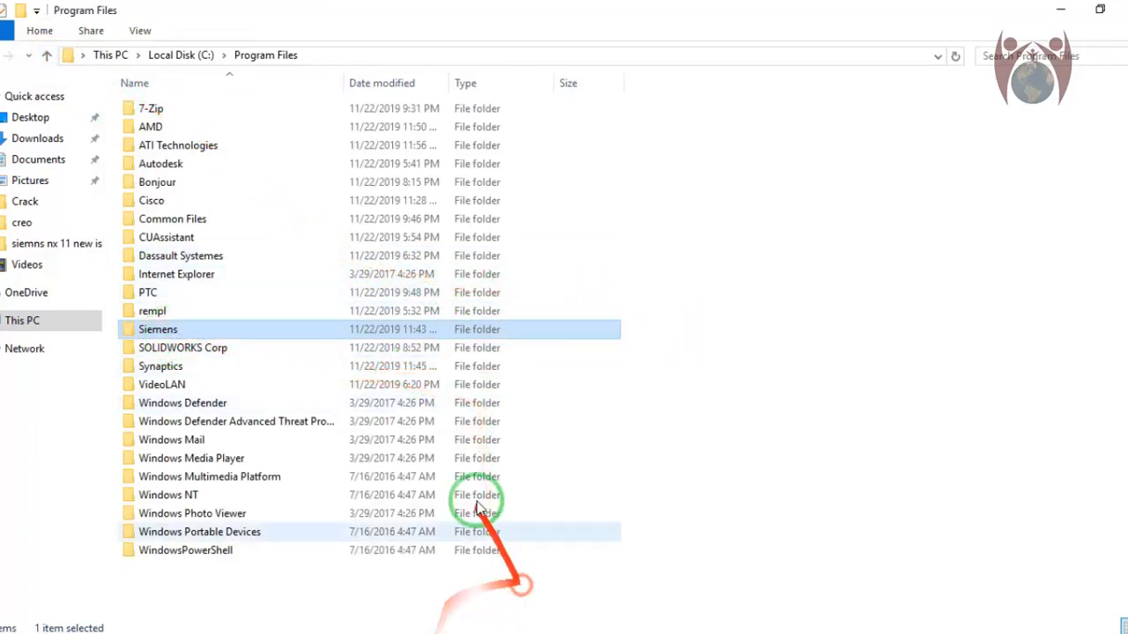
left_click(412, 633)
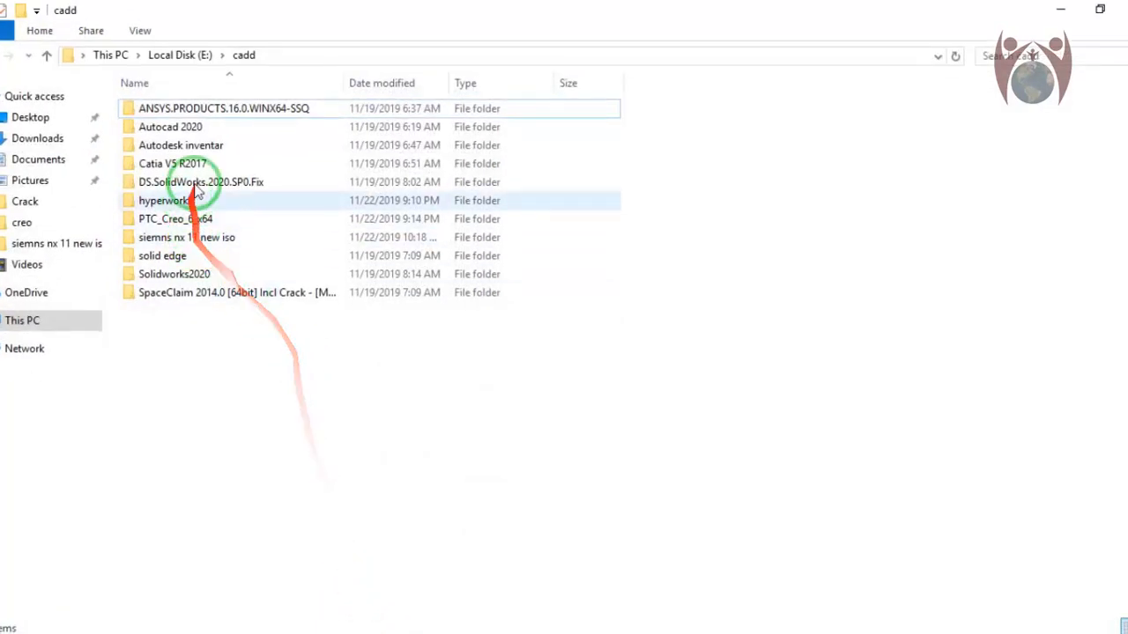
double_click(179, 238)
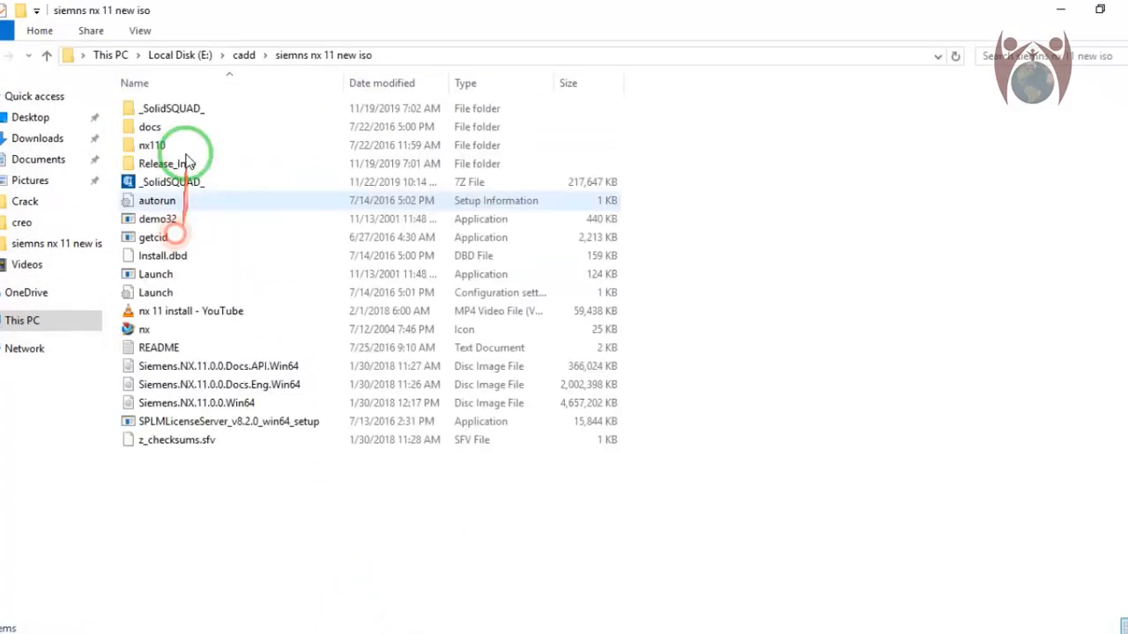
double_click(156, 109)
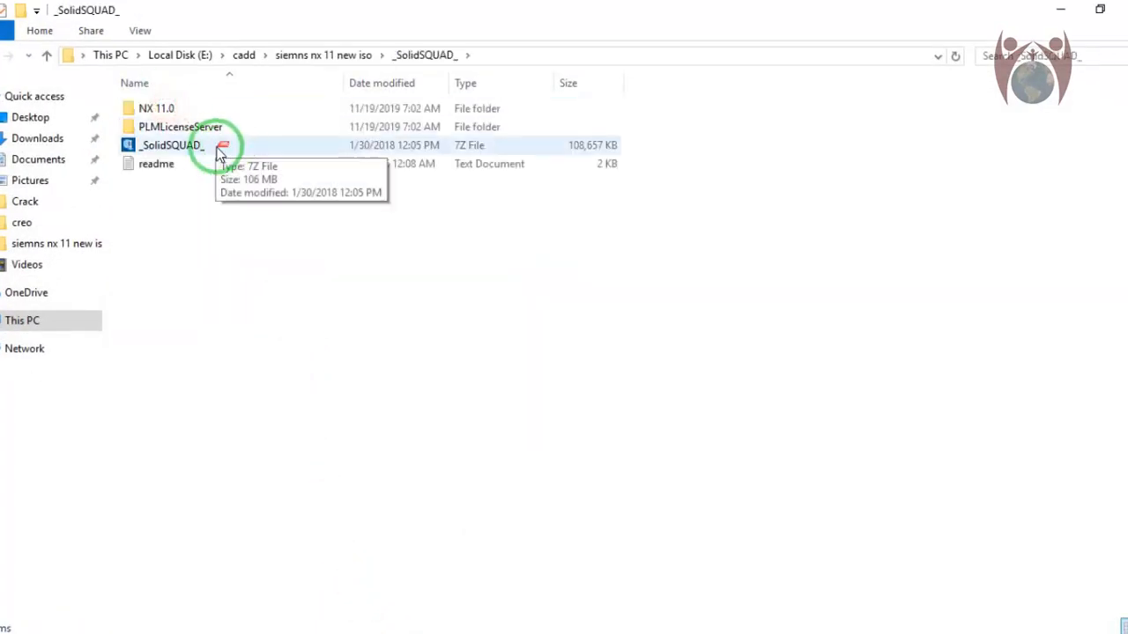
double_click(165, 109)
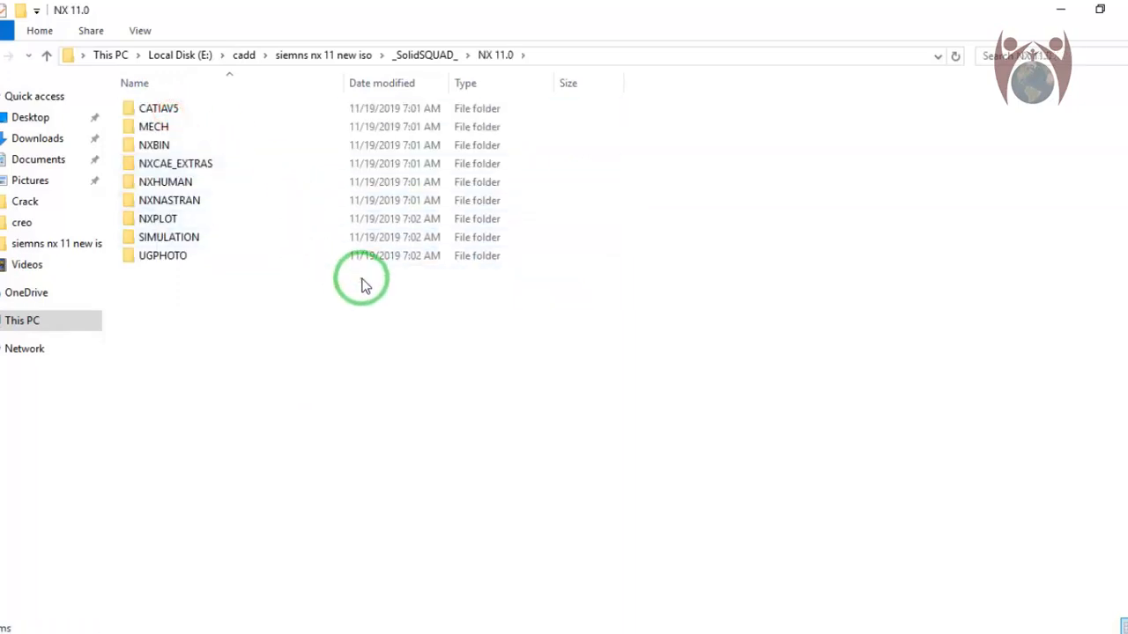
left_click_drag(340, 294, 179, 110)
right_click(177, 114)
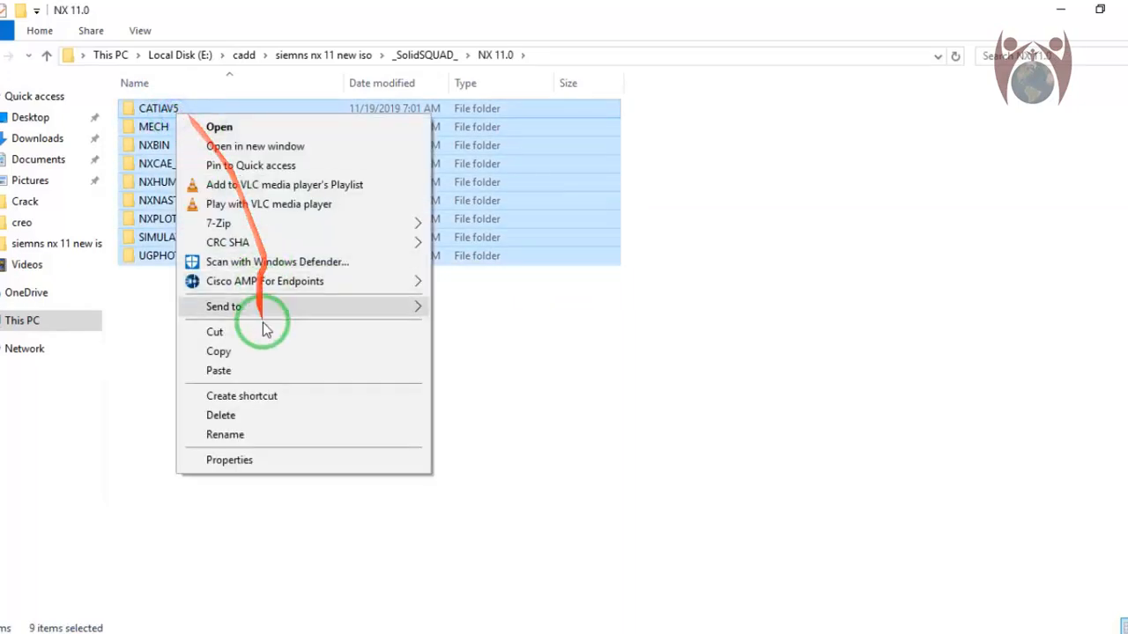
left_click(222, 352)
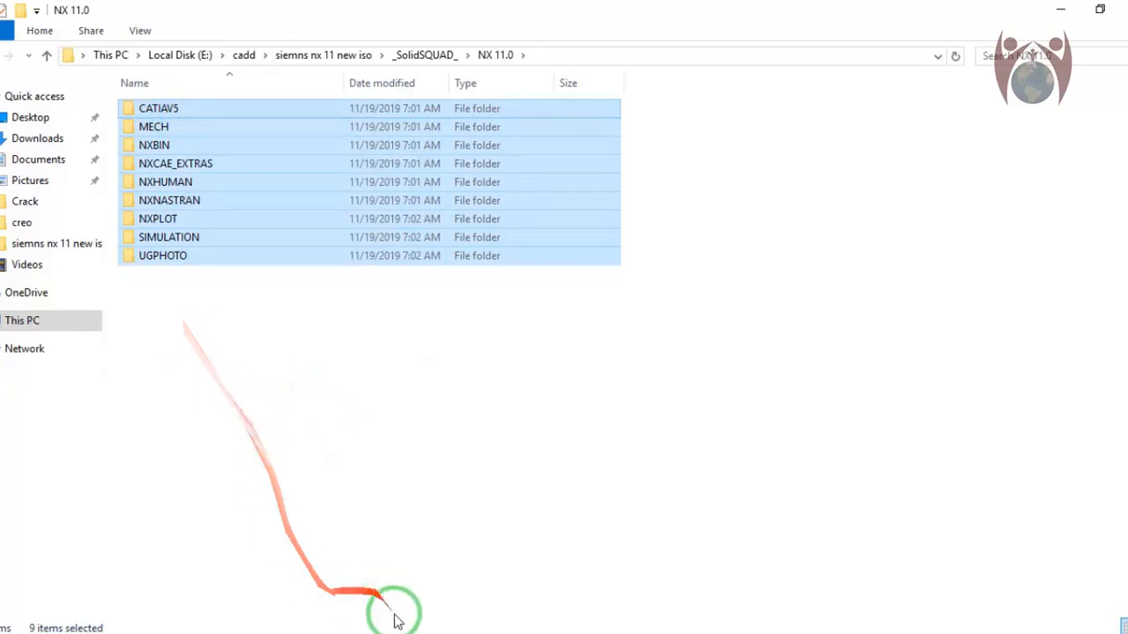
Step: Paste the copied folders into C:\Program Files\Siemens\NX 11.0, replacing the files that have the same names
mouse_move(409, 628)
left_click(440, 546)
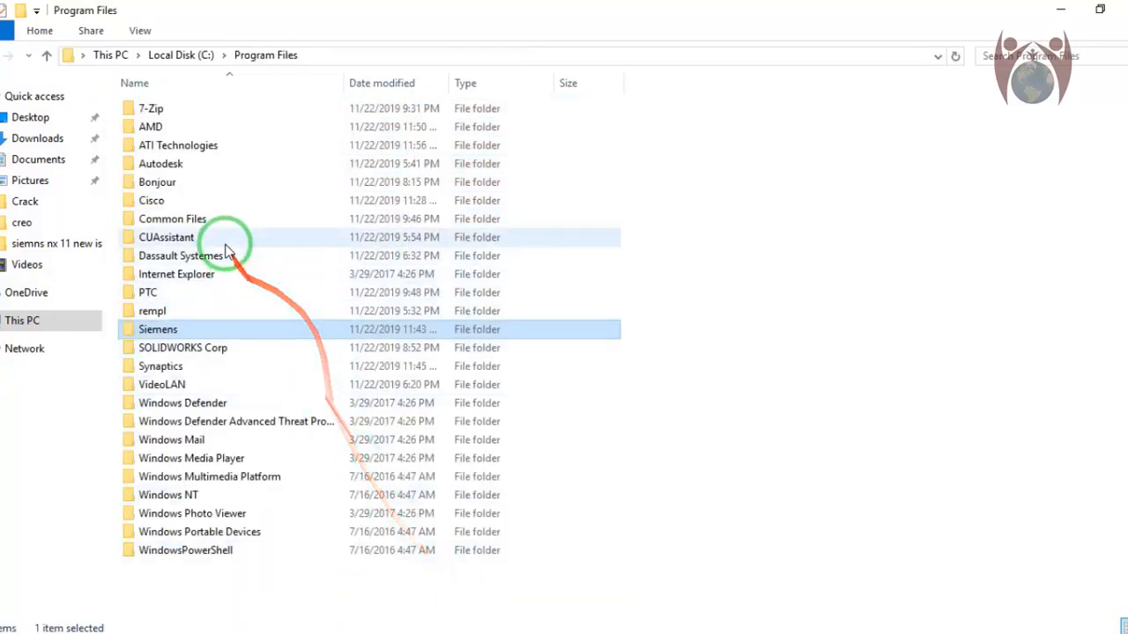
double_click(163, 328)
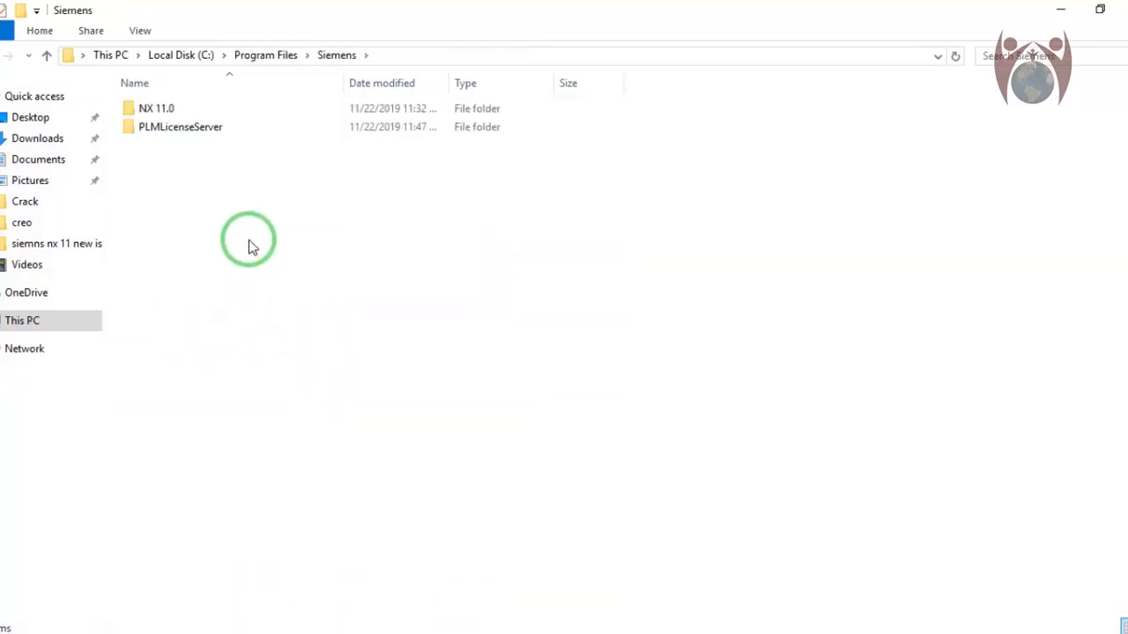
double_click(164, 109)
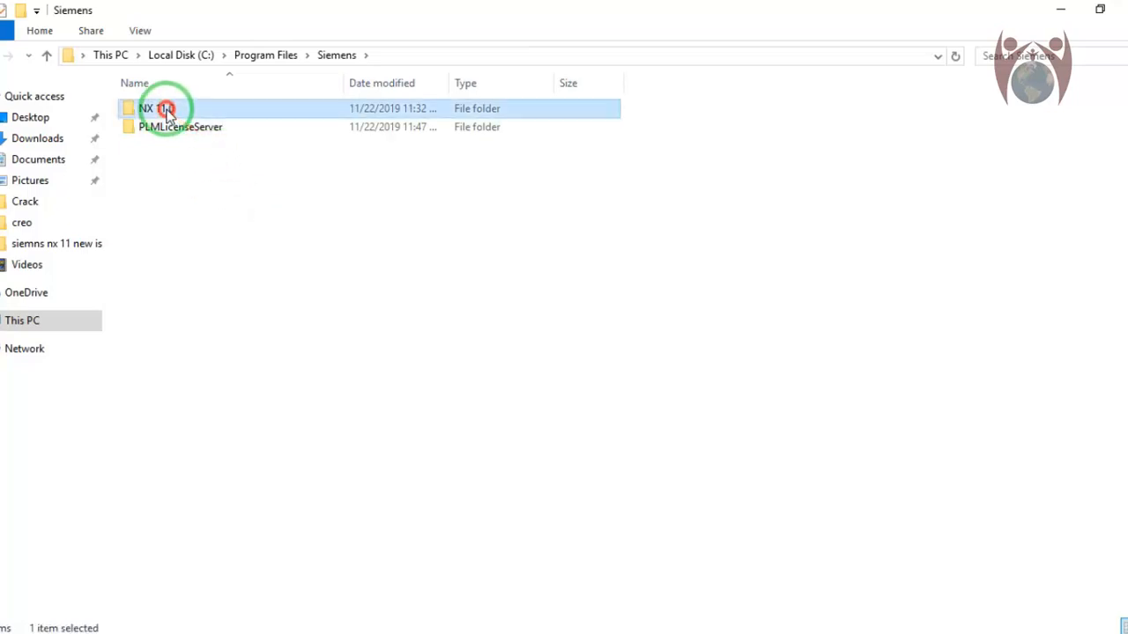
right_click(535, 238)
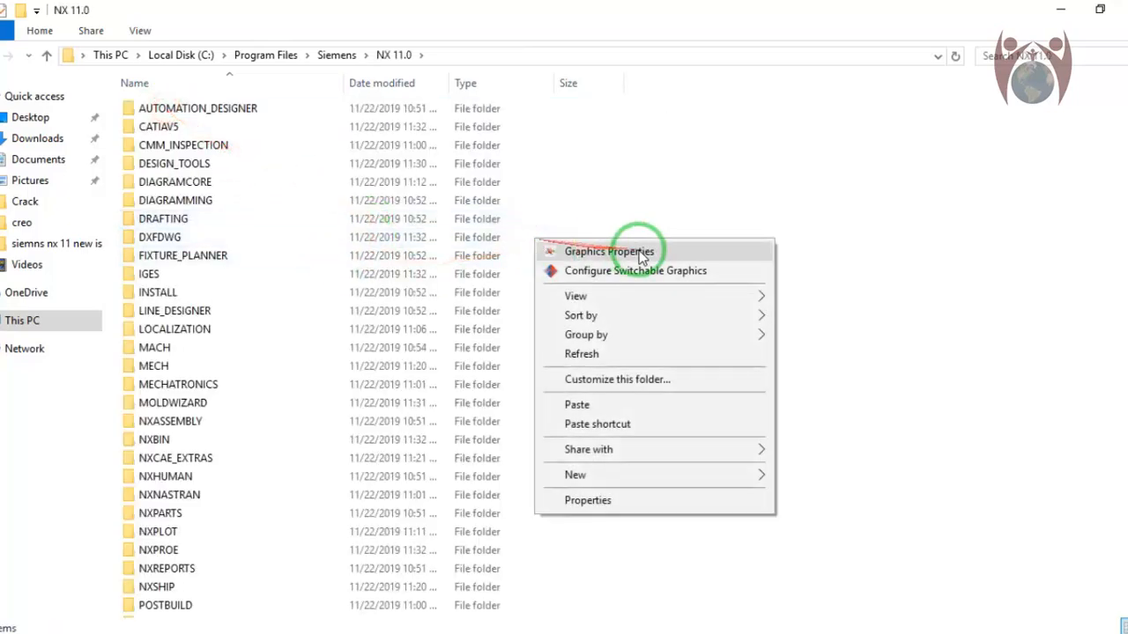
left_click(581, 405)
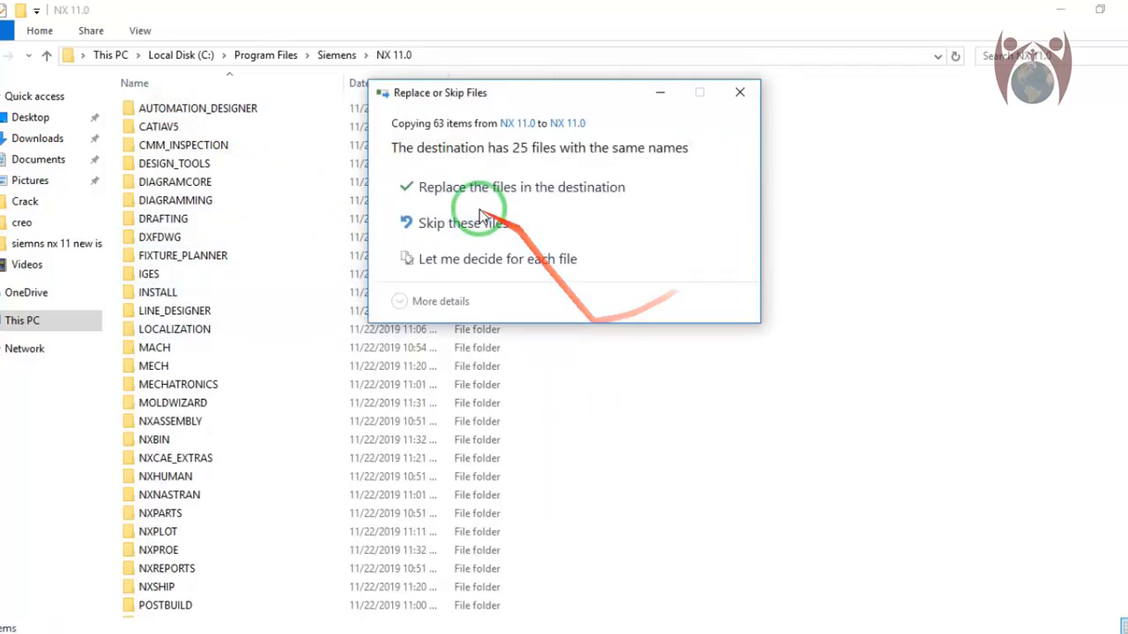
left_click(467, 196)
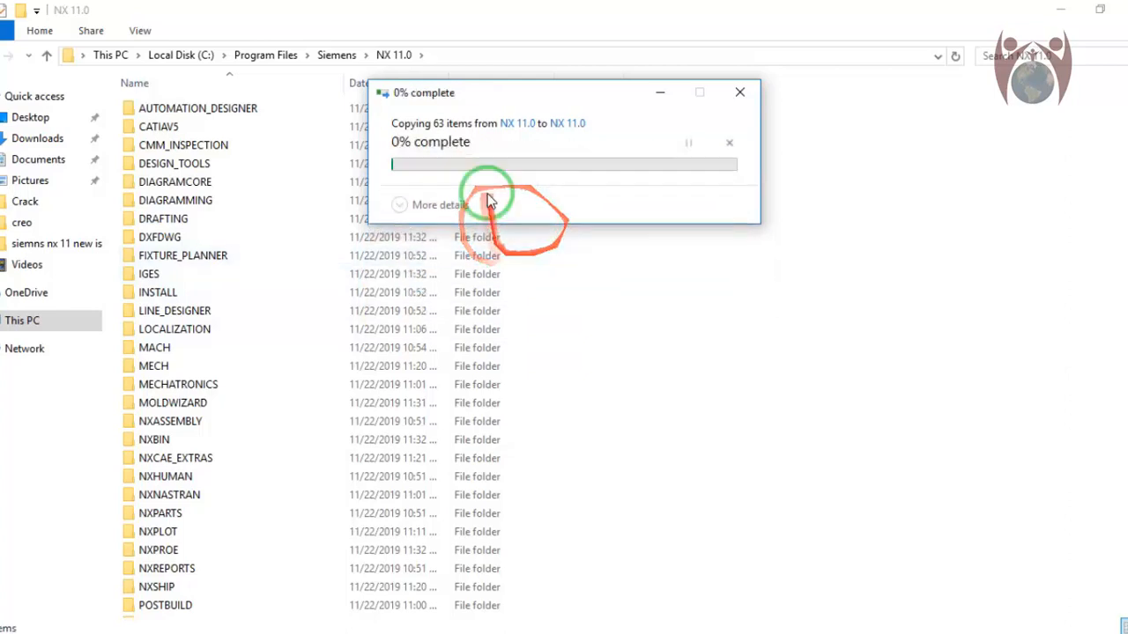
left_click(397, 215)
left_click(518, 241)
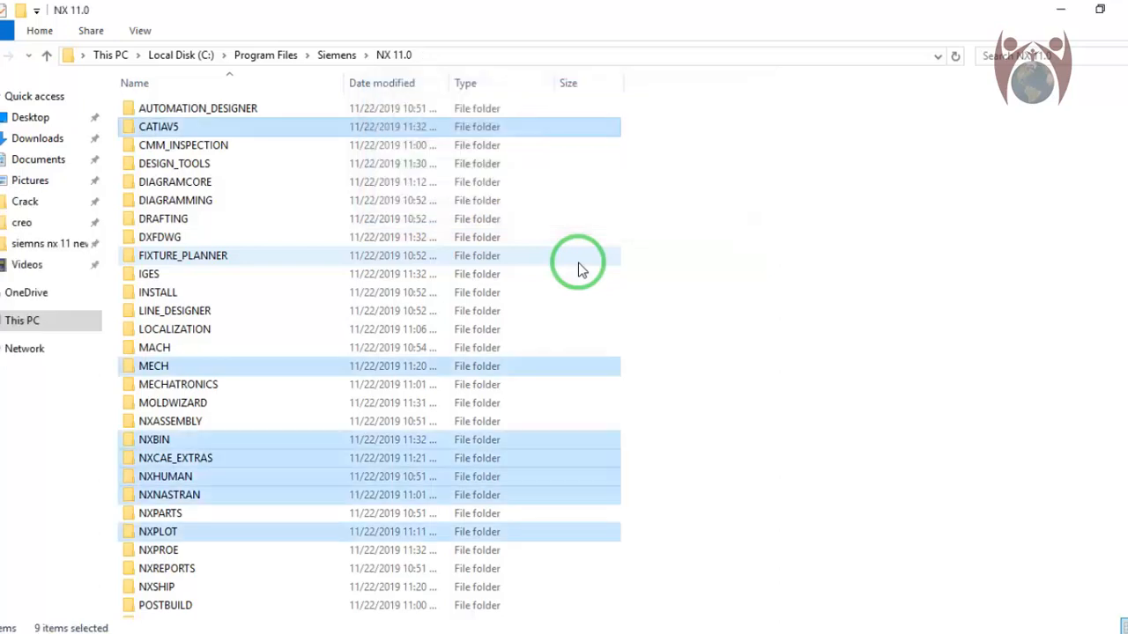
left_click(669, 267)
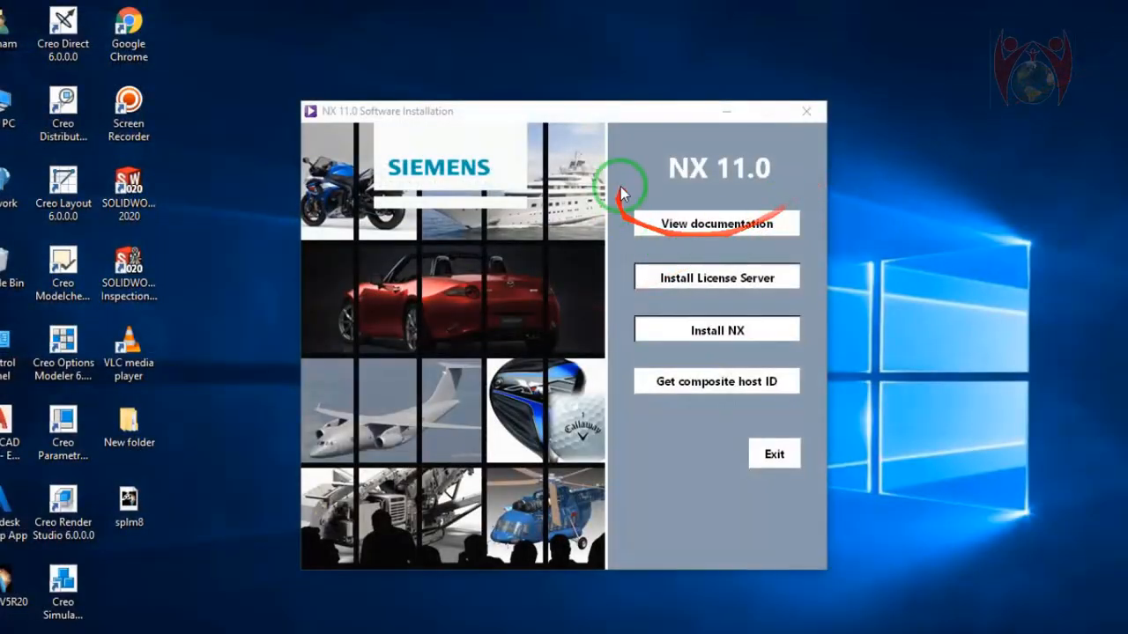
Step: Exit the NX 11.0 Software Installation launcher and refresh the desktop
left_click(796, 451)
right_click(752, 227)
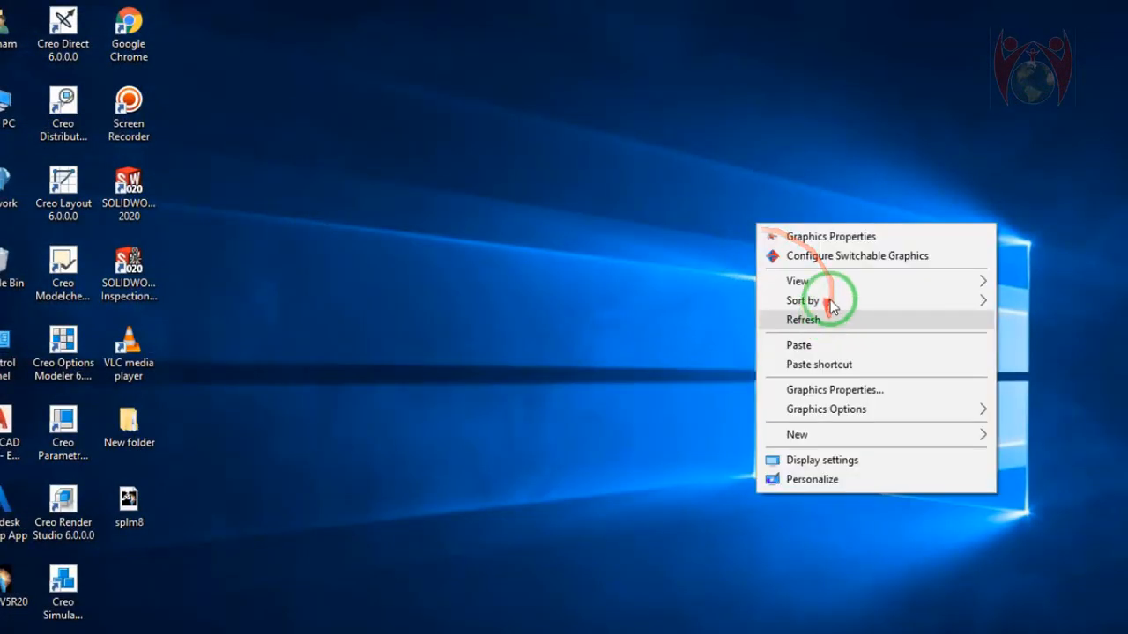
left_click(815, 324)
right_click(308, 289)
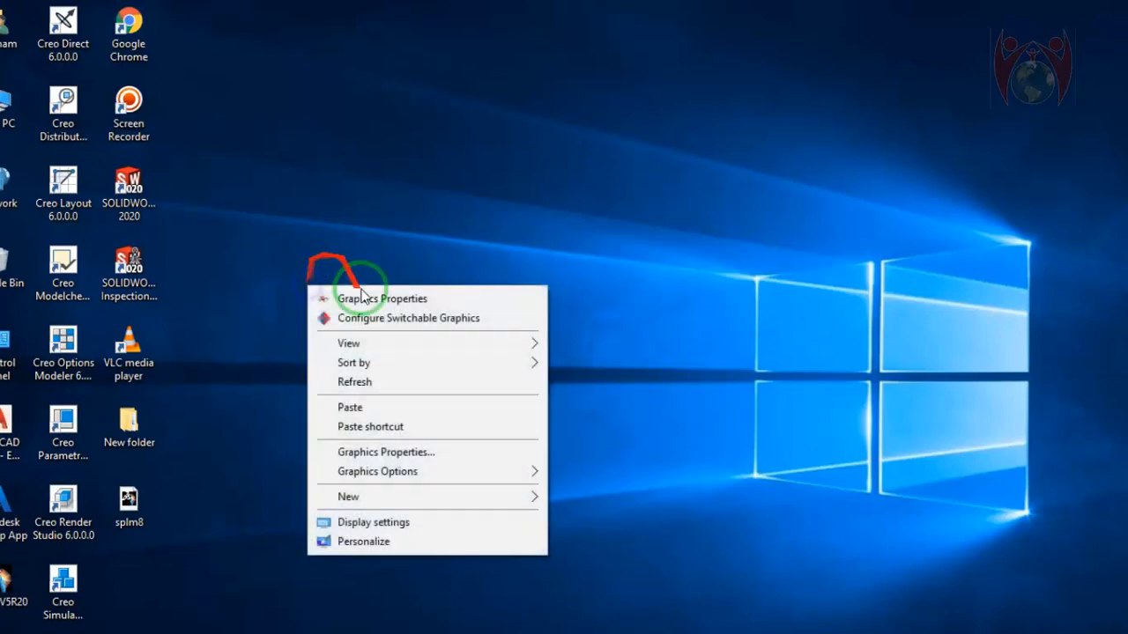
left_click(367, 384)
right_click(275, 254)
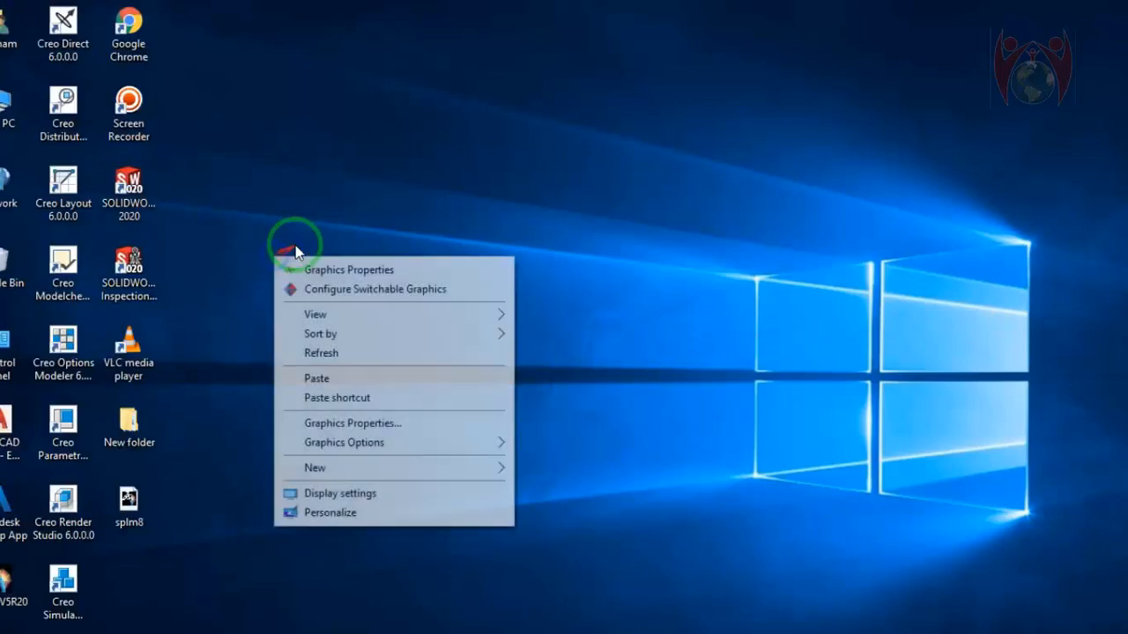
left_click(355, 352)
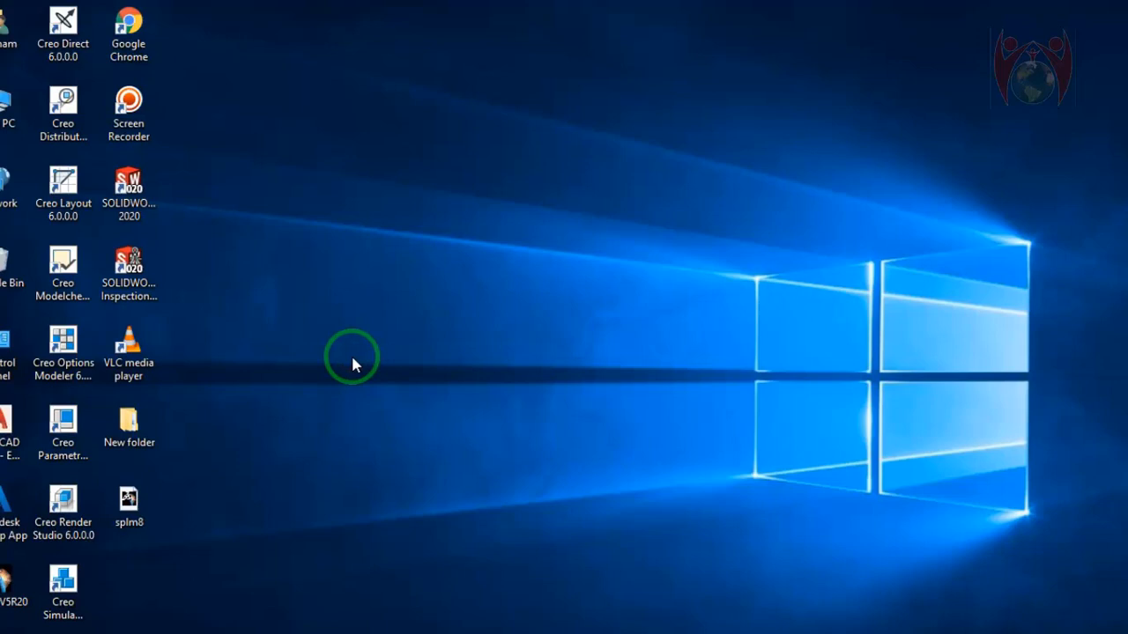
left_click(2, 632)
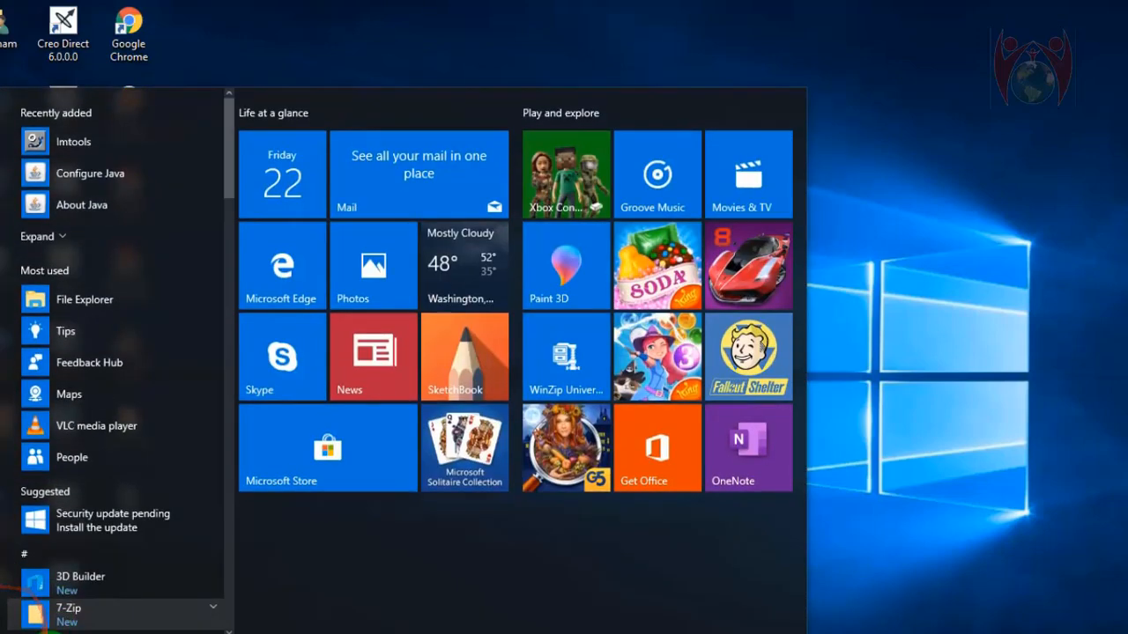
left_click(50, 633)
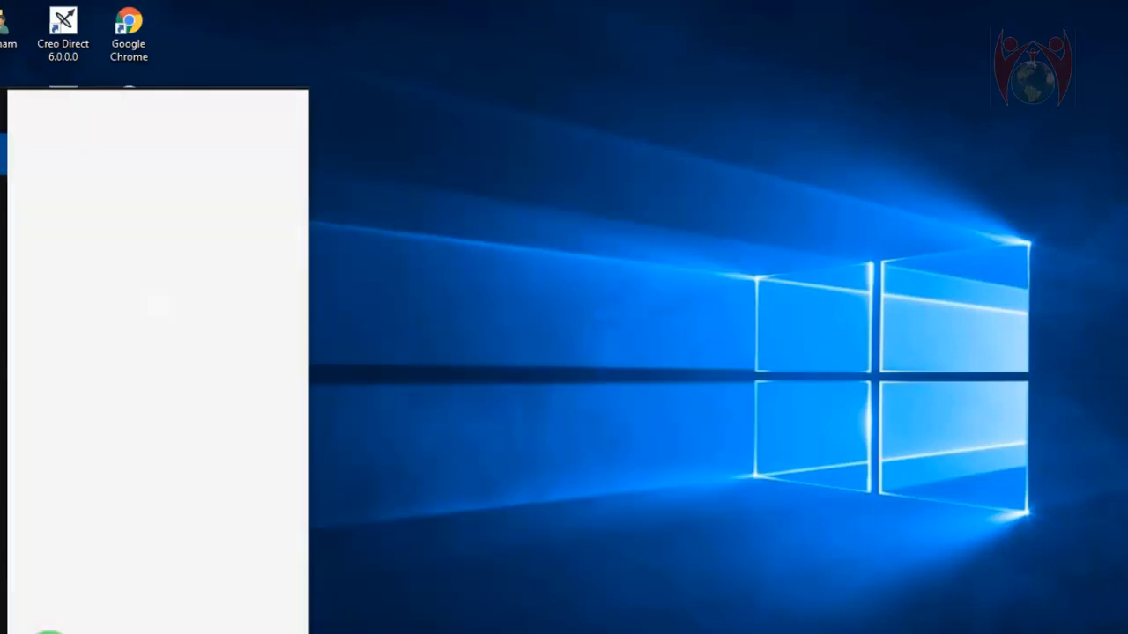
type("sie")
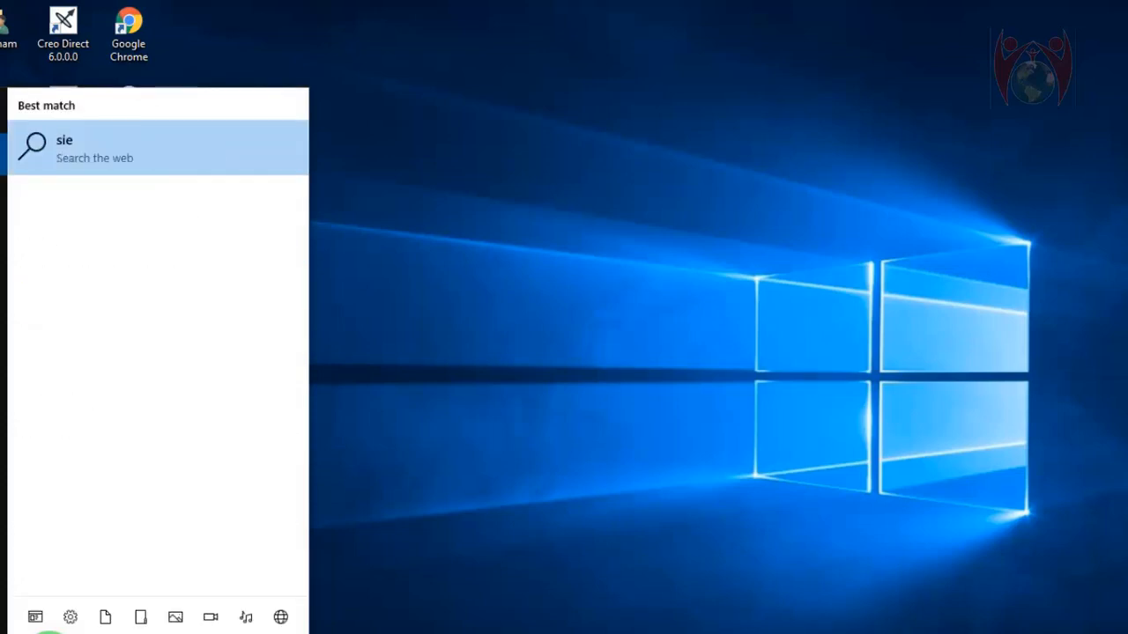
key("BackSpace")
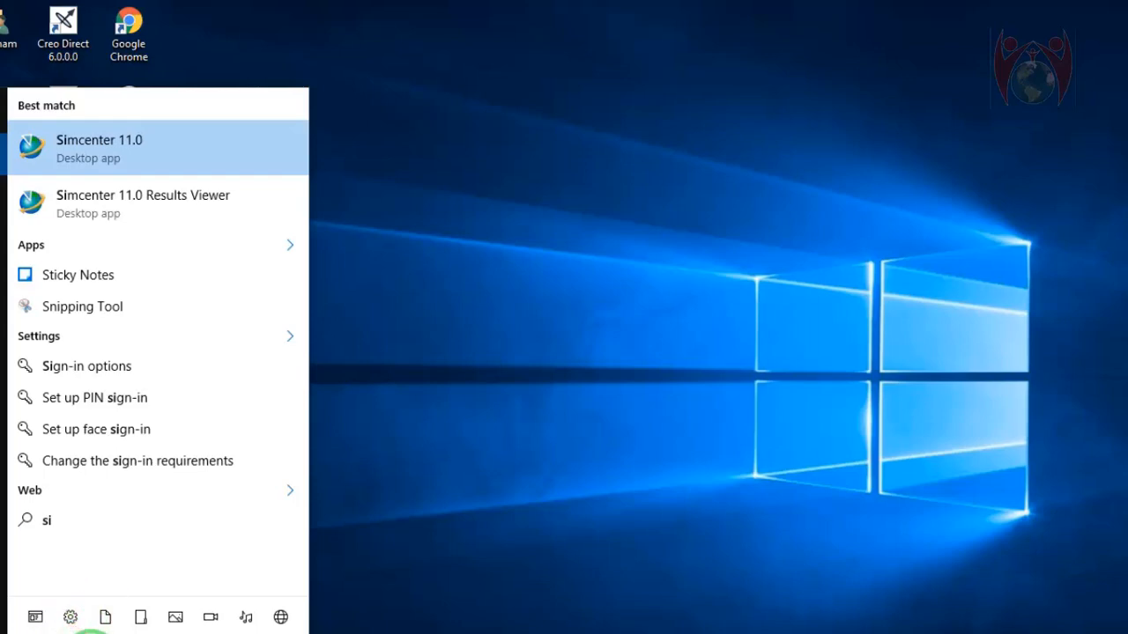
left_click(431, 355)
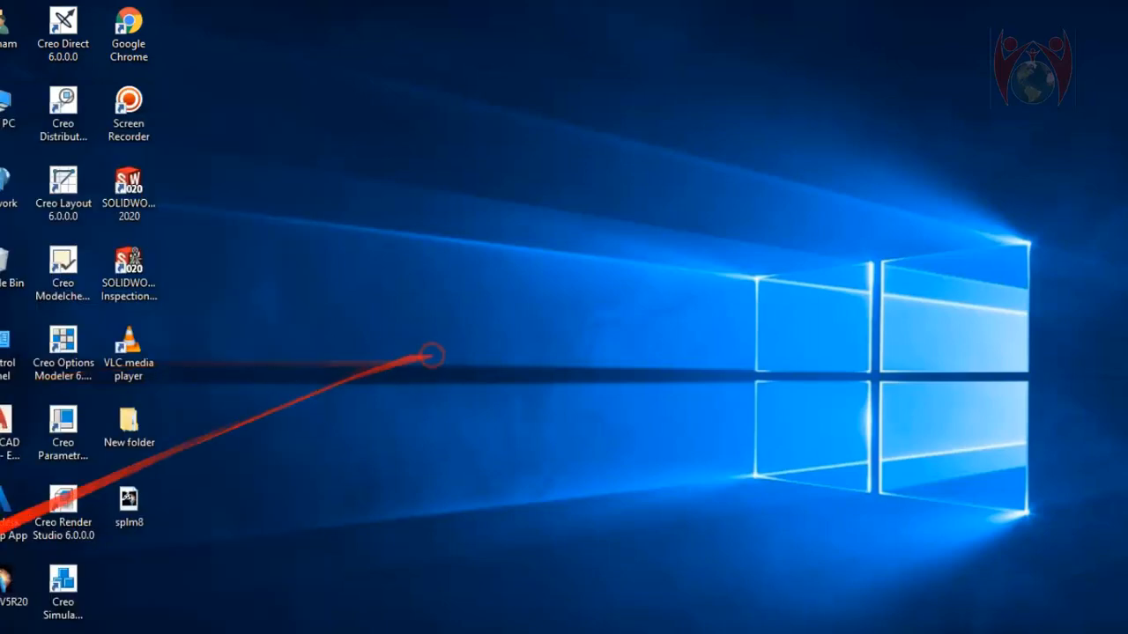
Step: Launch NX 11.0 from the Siemens NX 11.0 program folder among the installed apps
left_click(2, 631)
scroll(125, 433, "down", 4)
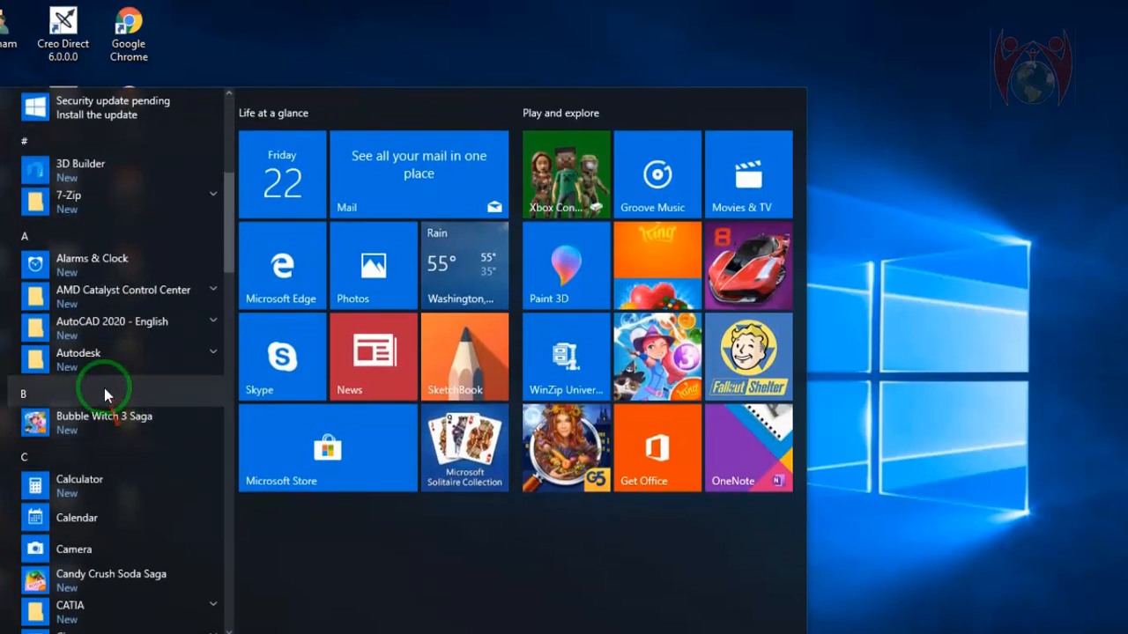
scroll(125, 434, "down", 7)
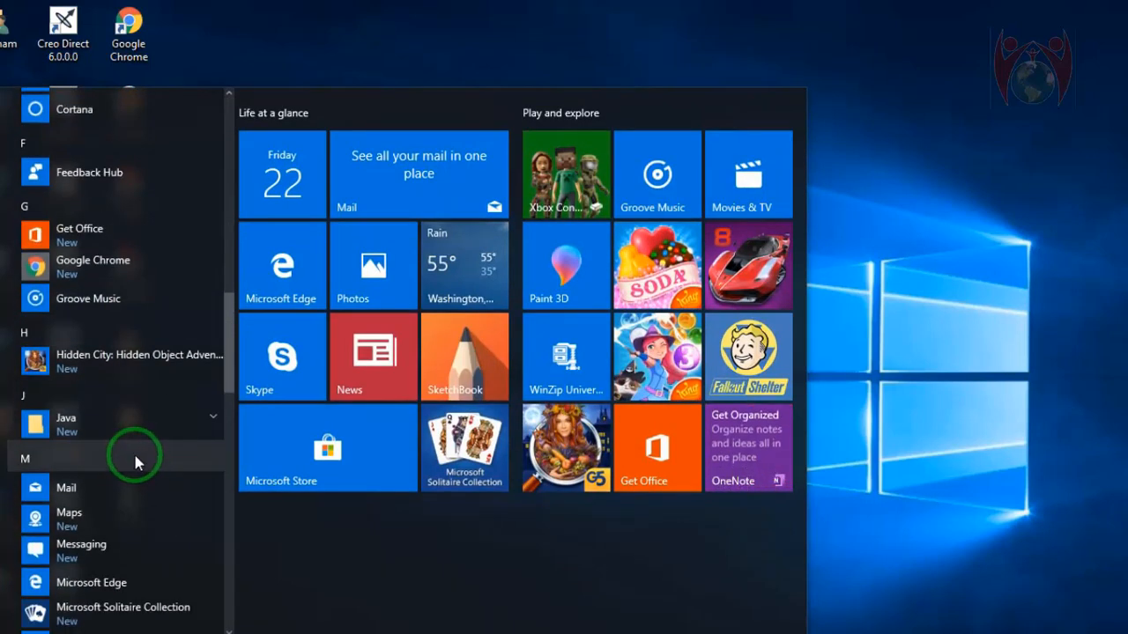
scroll(132, 448, "down", 3)
scroll(151, 431, "down", 3)
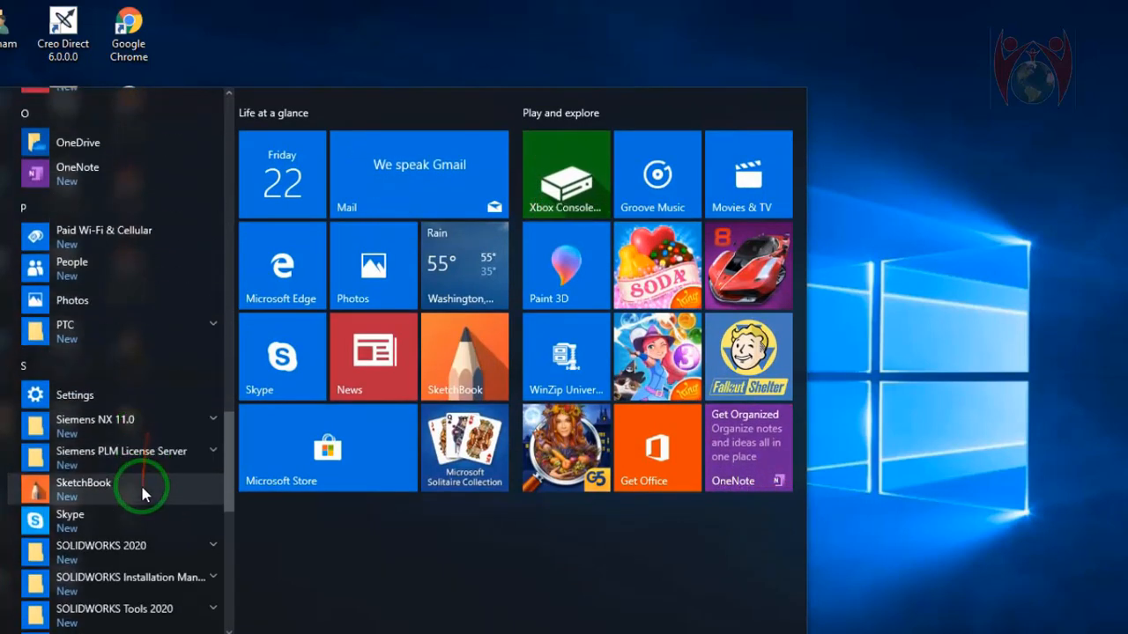
left_click(125, 432)
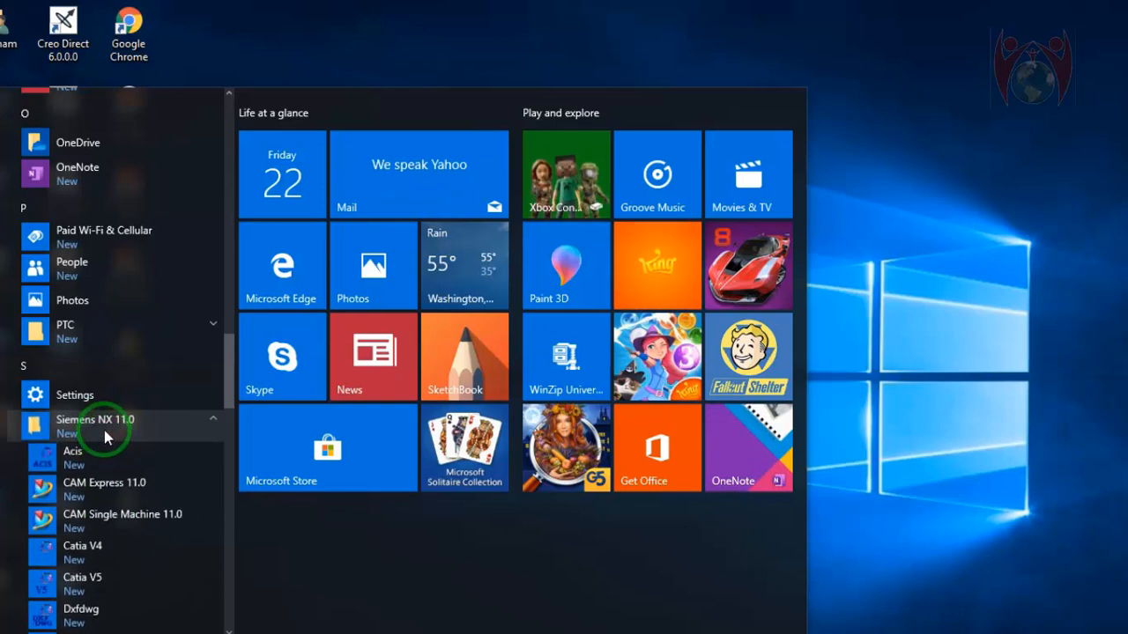
scroll(94, 490, "down", 3)
scroll(79, 432, "down", 4)
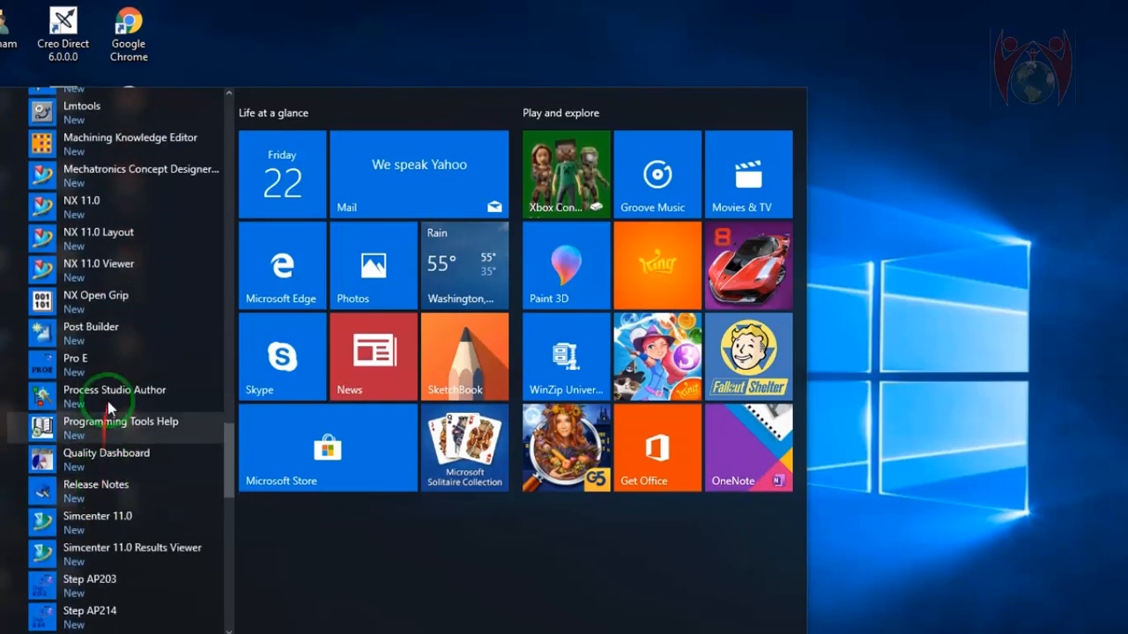
left_click(84, 203)
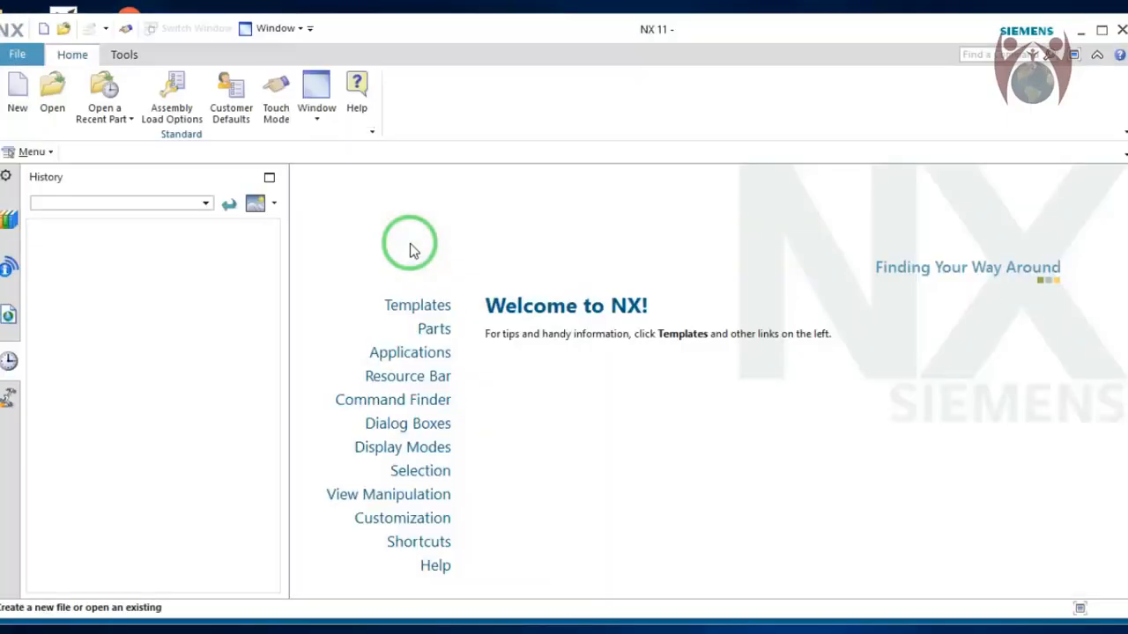
Step: Create a new part file model1.prt from the Model template in millimetres, in the folder C:\Program Files\Siemens\NX 11.0\UGII
left_click(19, 106)
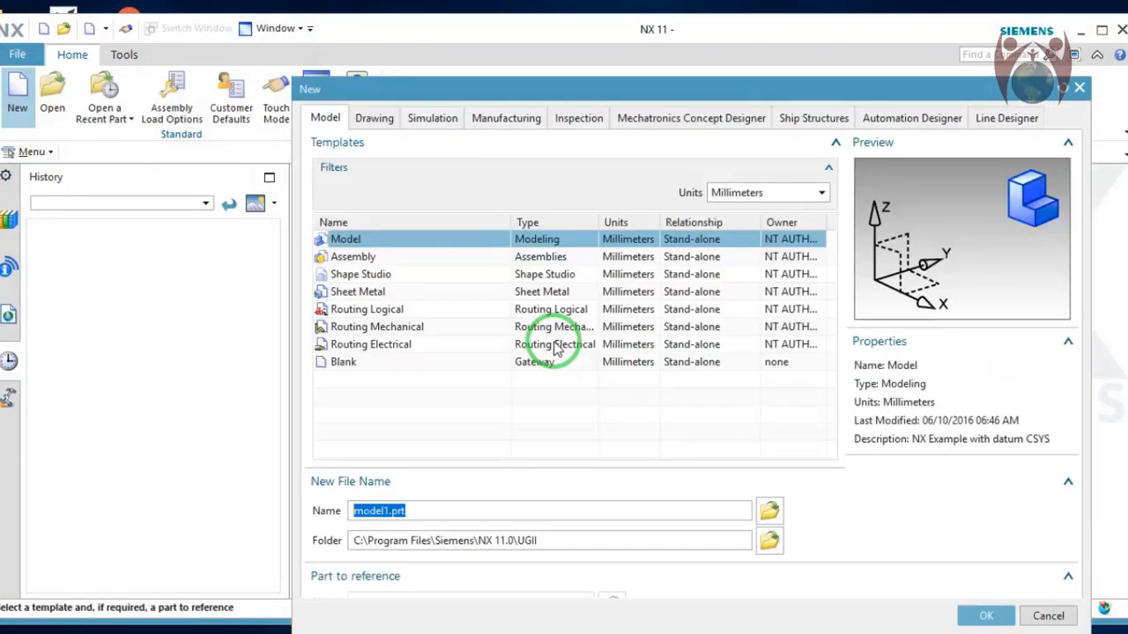
left_click(997, 618)
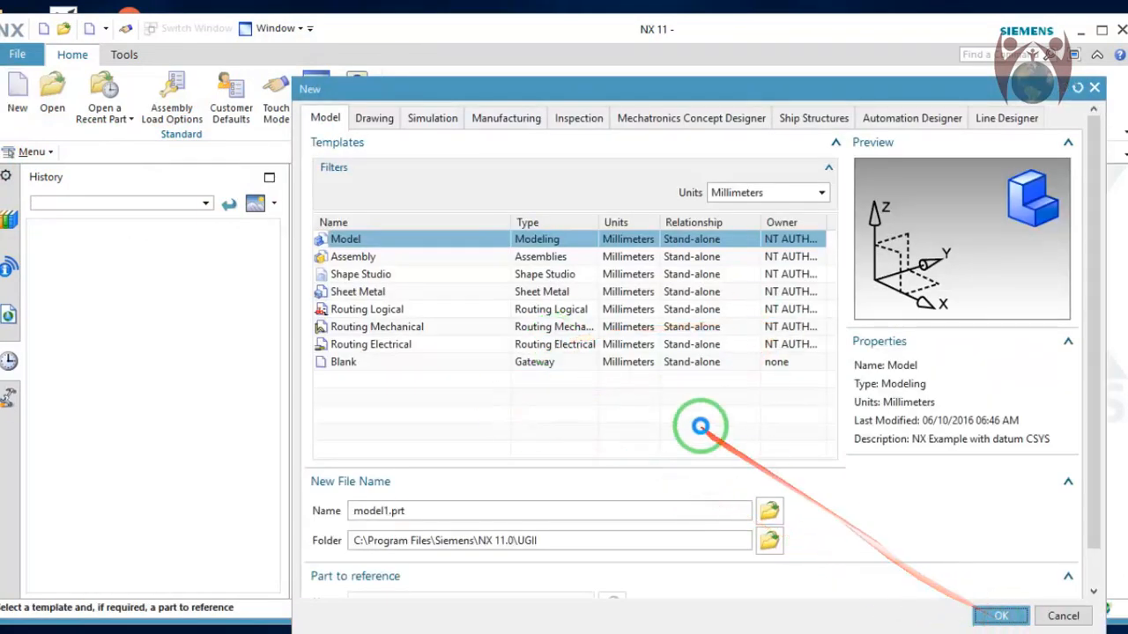